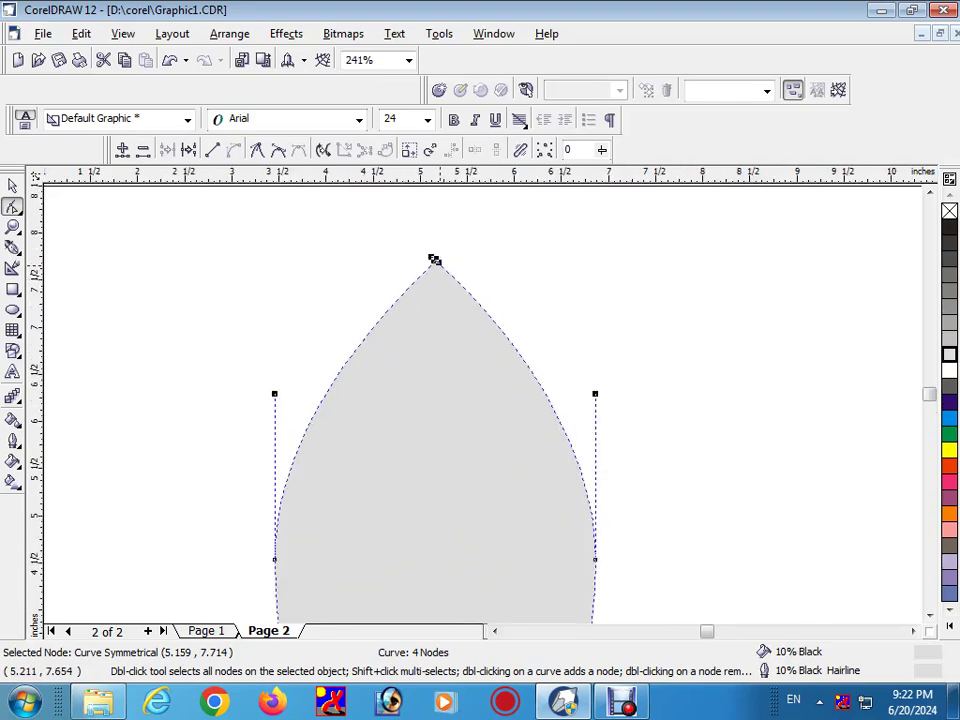
Shorten the curve handles of the gray ellipse's upper and lower nodes so that both ends taper to a point
click(416, 208)
scroll(417, 214, down, 1)
drag(902, 208, 450, 207)
scroll(450, 210, down, 6)
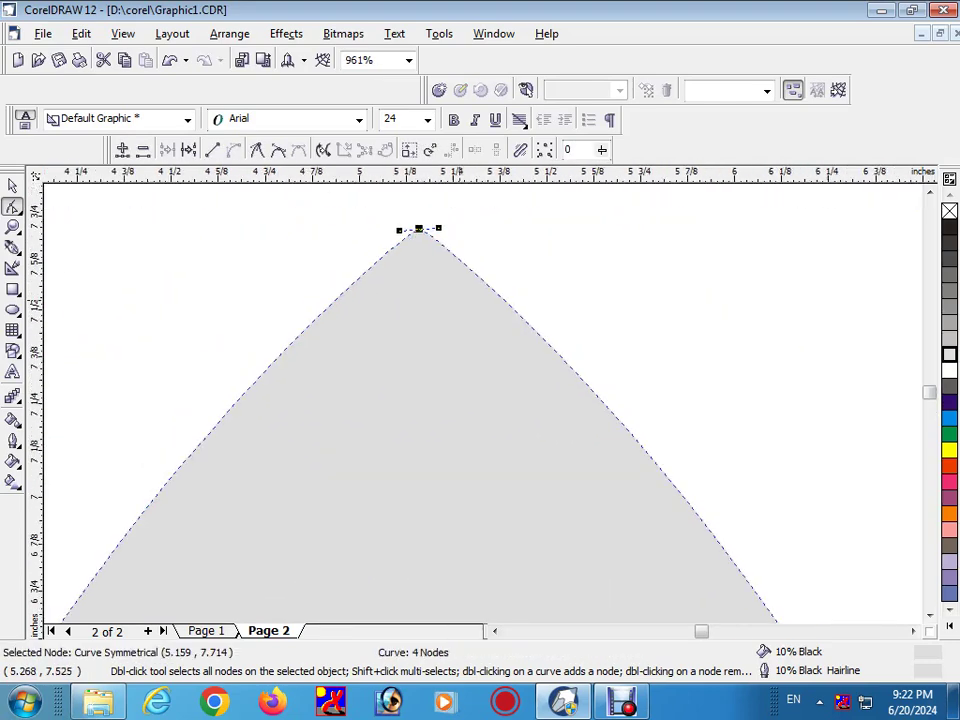
scroll(460, 470, up, 2)
click(447, 464)
drag(496, 465, 468, 465)
scroll(525, 538, down, 2)
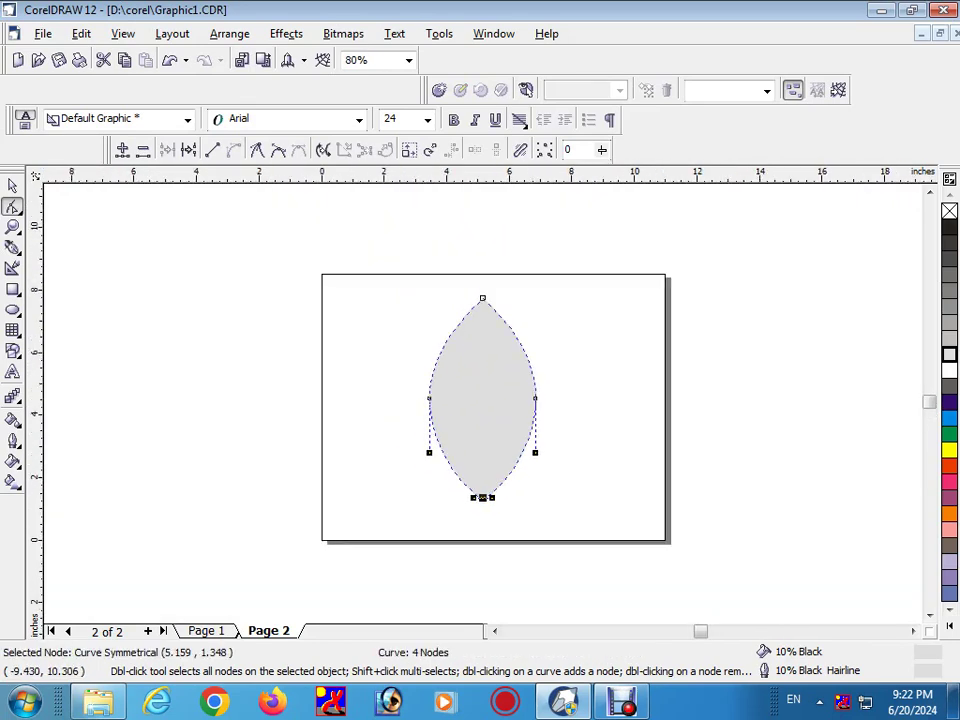
Draw a rectangle over the body's lower tip, trim the tip off flat with it, and delete the rectangle
key(space)
key(Escape)
key(F6)
drag(453, 484, 513, 512)
shift+click(476, 365)
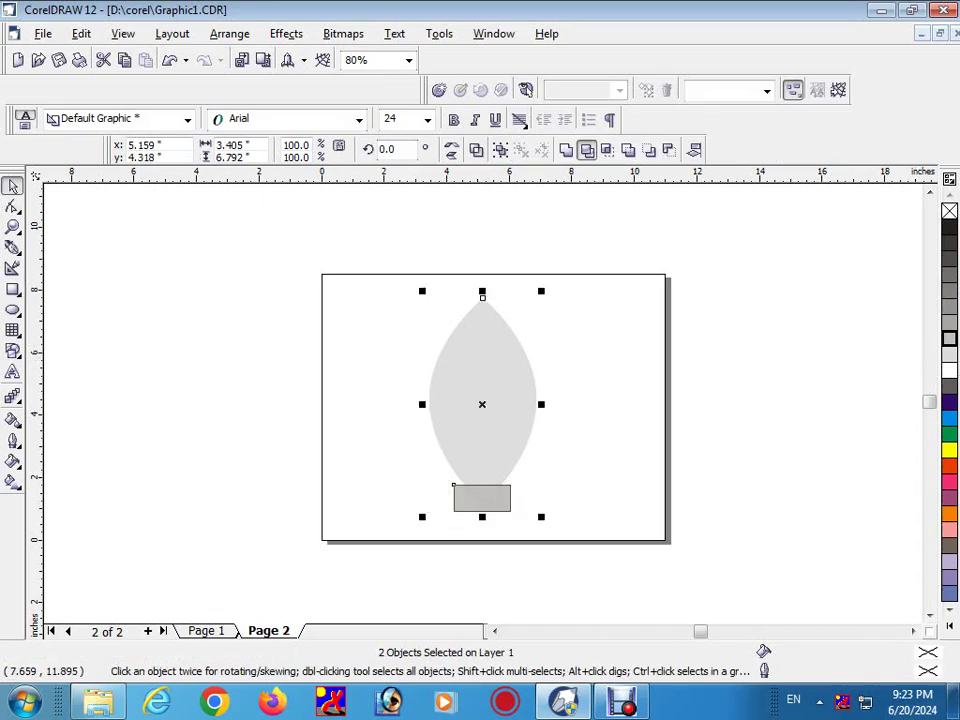
click(534, 90)
click(491, 511)
scroll(502, 462, up, 1)
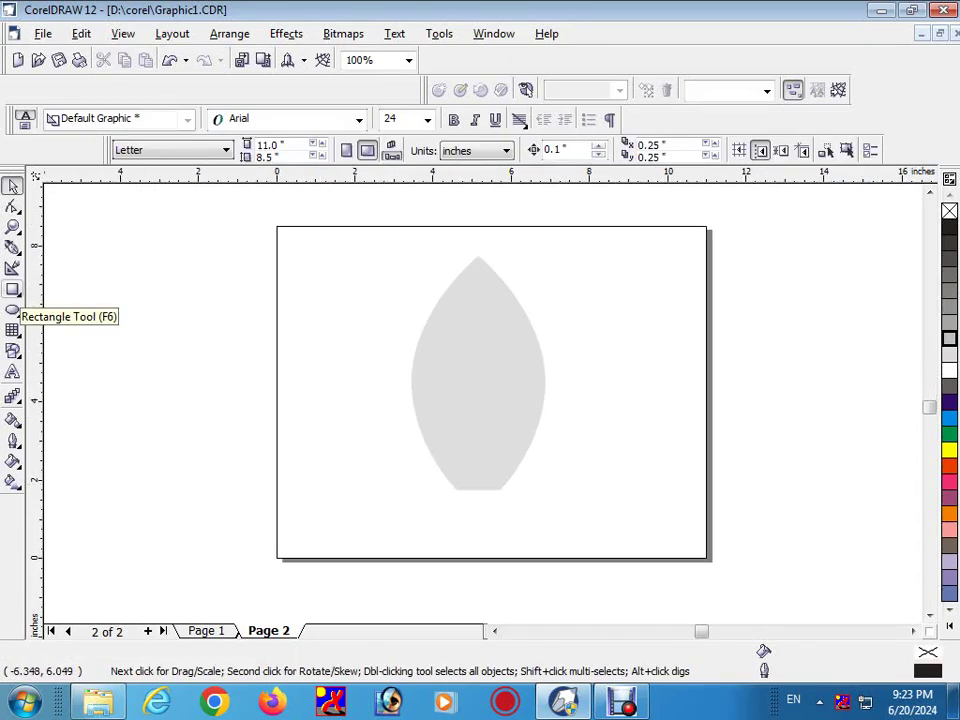
Draw a rectangle across the middle of the body, convert it to curves, and bow its upper and lower edges slightly downward
click(13, 289)
drag(396, 319, 557, 439)
click(950, 276)
click(950, 340)
key(F10)
right_click(457, 357)
click(480, 139)
right_click(512, 374)
click(553, 442)
drag(472, 439, 470, 450)
drag(476, 320, 476, 327)
Crop the curved rectangle to the body's outline as a middle band and fill the band red
key(space)
key(Delete)
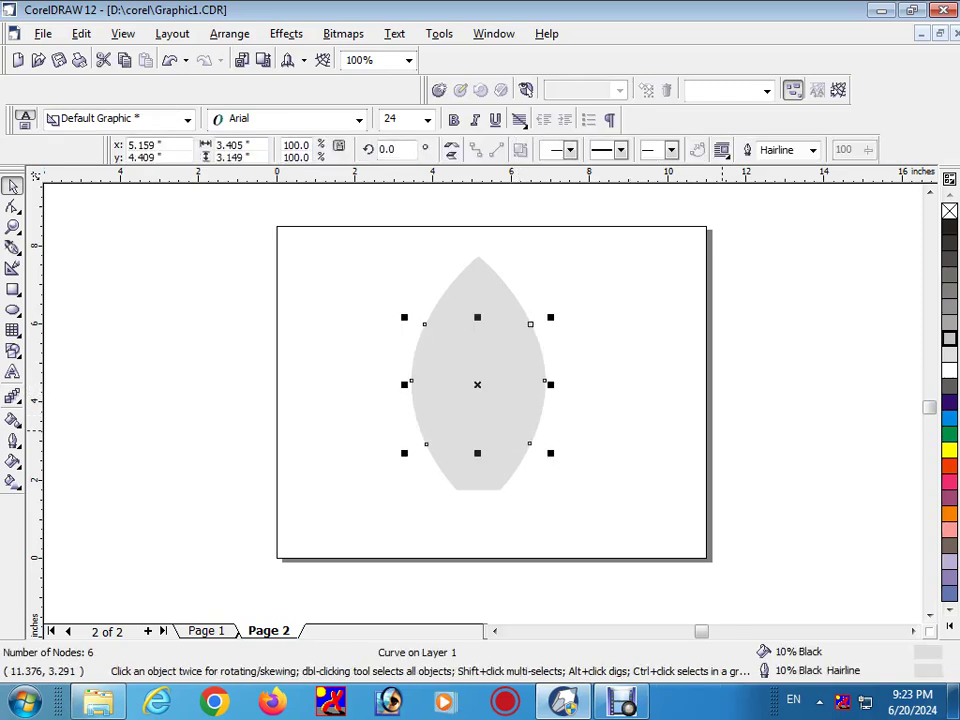
click(949, 466)
key(Escape)
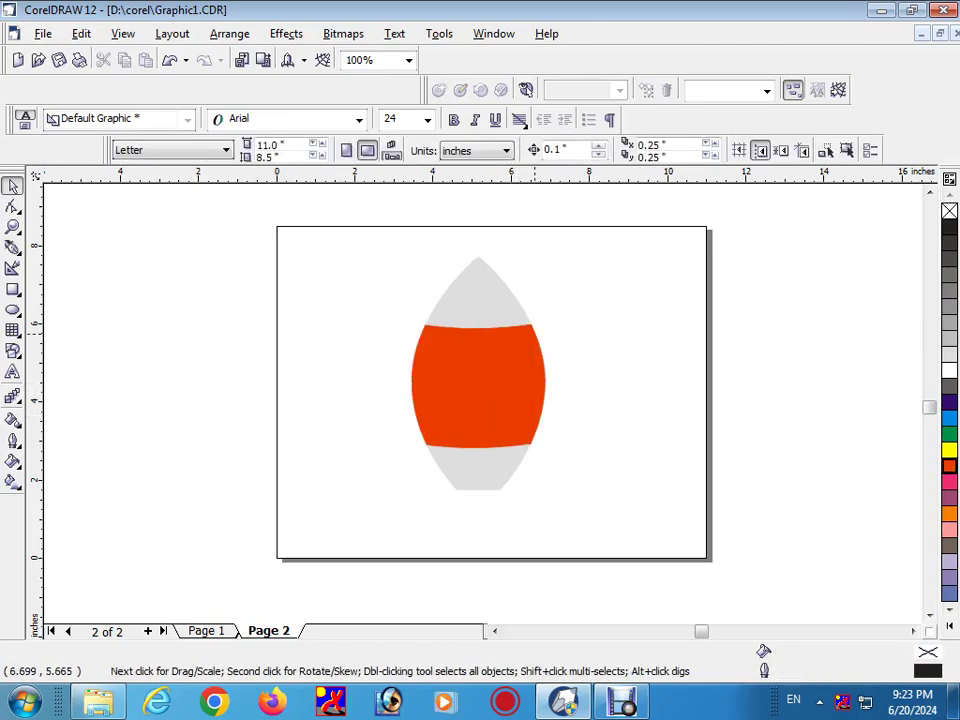
Try a linear fountain fill from 10% black to white across the gray body, with no outline
click(538, 336)
click(13, 461)
click(69, 462)
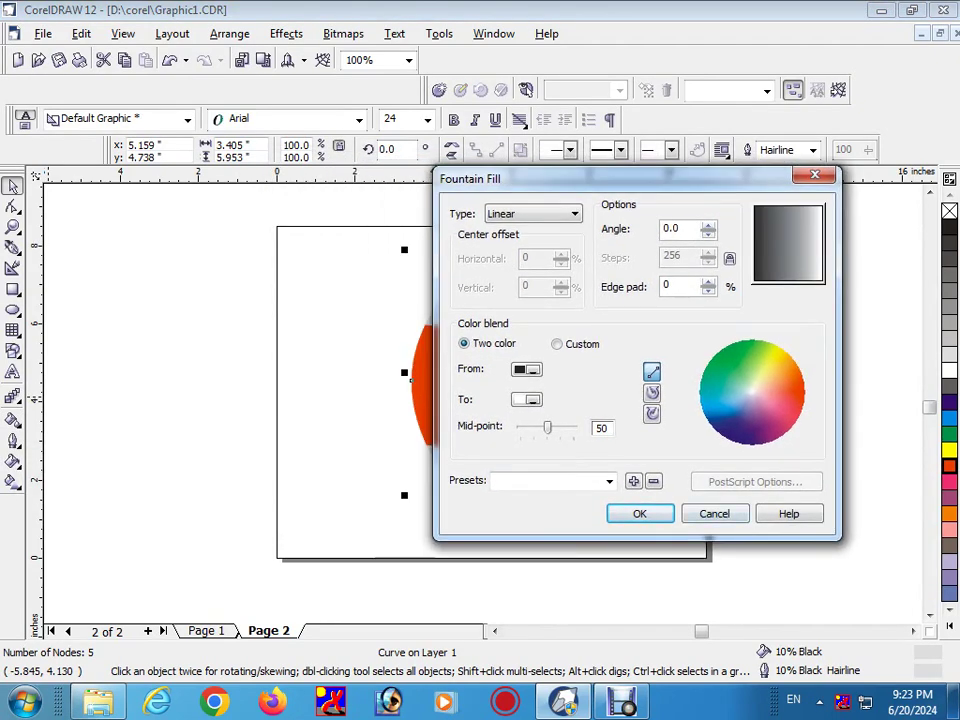
key(Return)
click(13, 482)
click(47, 490)
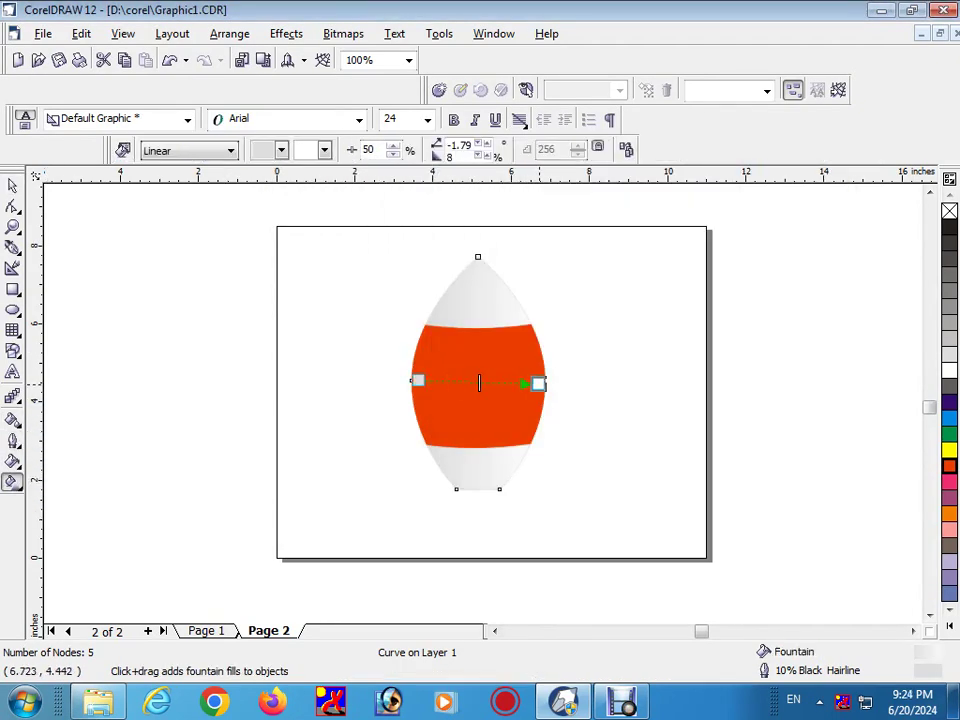
scroll(471, 312, up, 2)
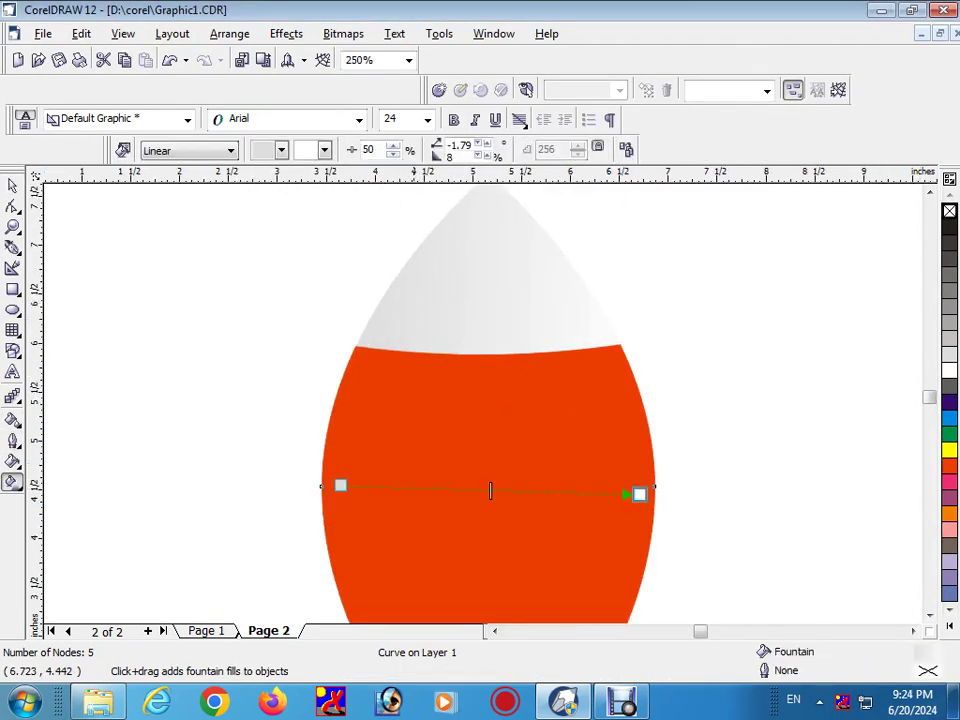
scroll(351, 494, up, 1)
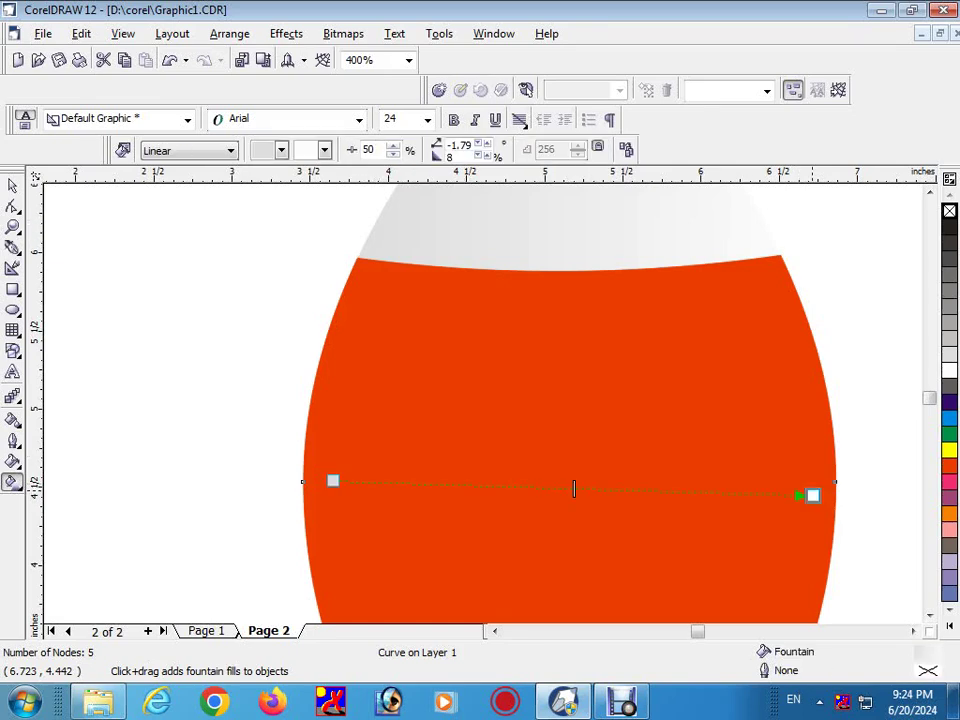
Undo the linear fountain fill on the gray body
key(ctrl+z)
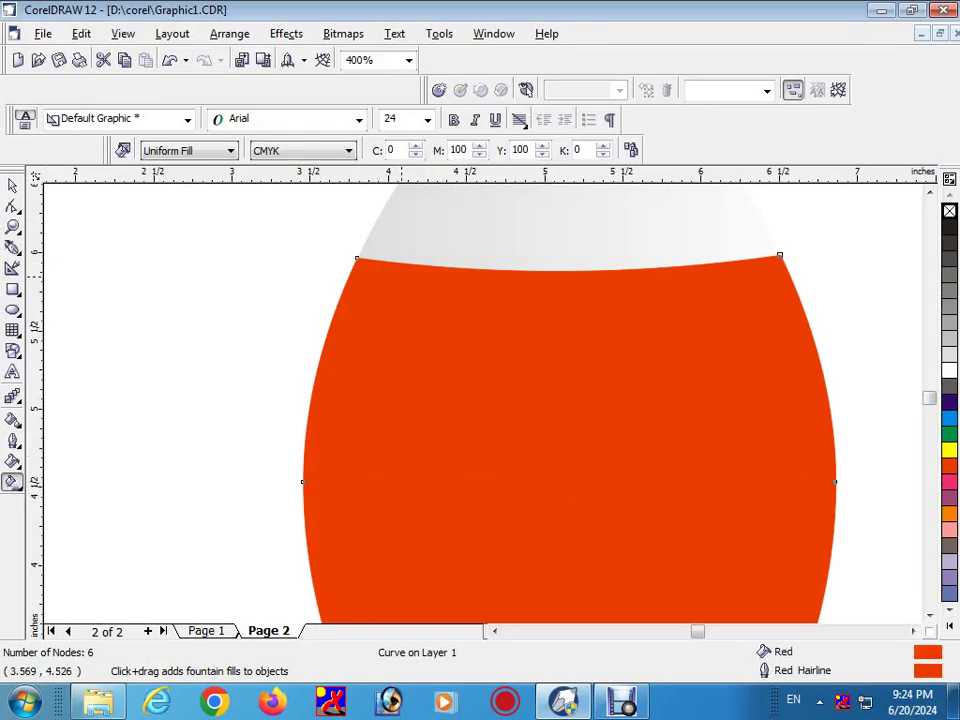
scroll(257, 465, up, 2)
key(ctrl+shift+z)
key(ctrl+z)
scroll(266, 447, down, 2)
key(ctrl+shift+z)
scroll(228, 446, up, 1)
key(ctrl+z)
key(ctrl+shift+z)
scroll(228, 446, down, 3)
key(ctrl+z)
right_click(321, 462)
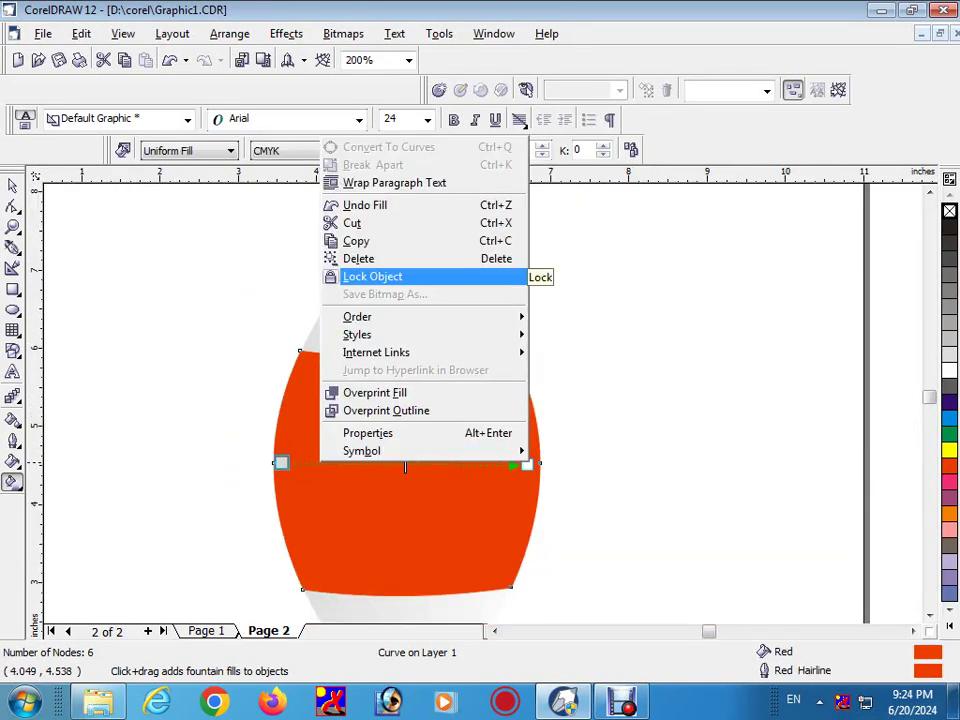
key(Escape)
key(ctrl+shift+z)
key(ctrl+z)
right_click(327, 462)
key(Escape)
key(Escape)
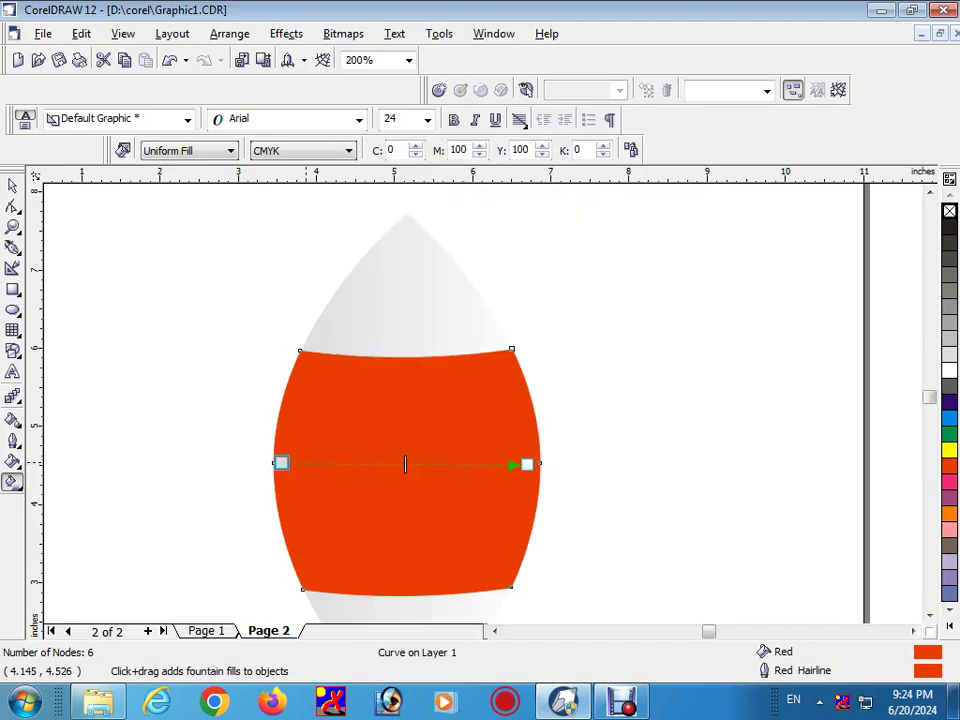
key(ctrl+z)
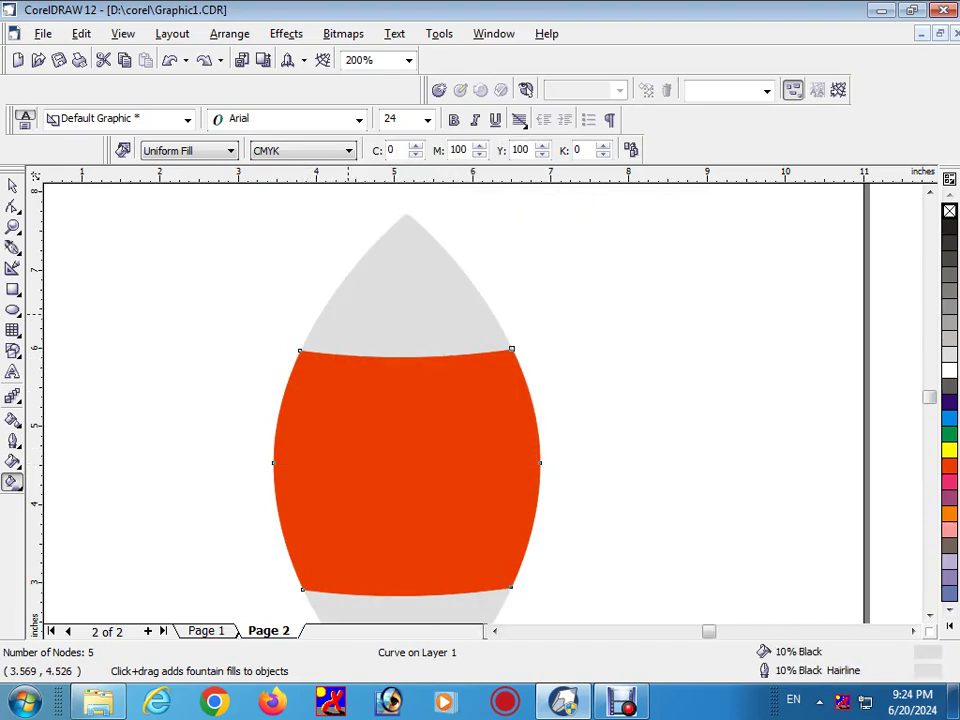
drag(471, 322, 482, 314)
key(ctrl+z)
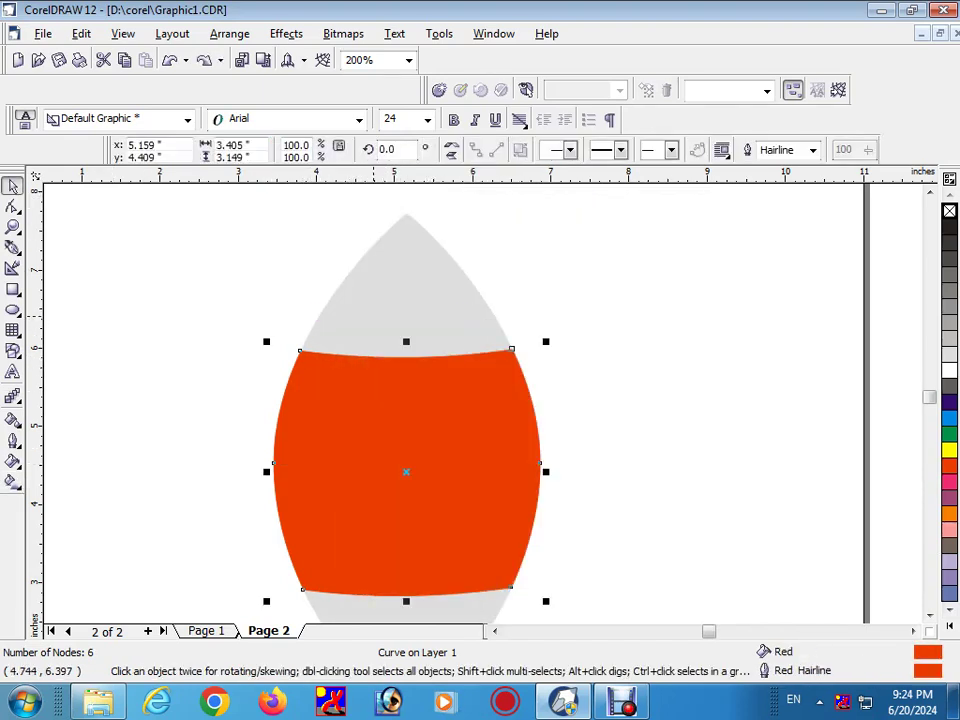
key(ctrl+z)
Apply a horizontal linear fountain fill to the gray body, mixing 10% black and white over three added intermediate color stops
click(12, 481)
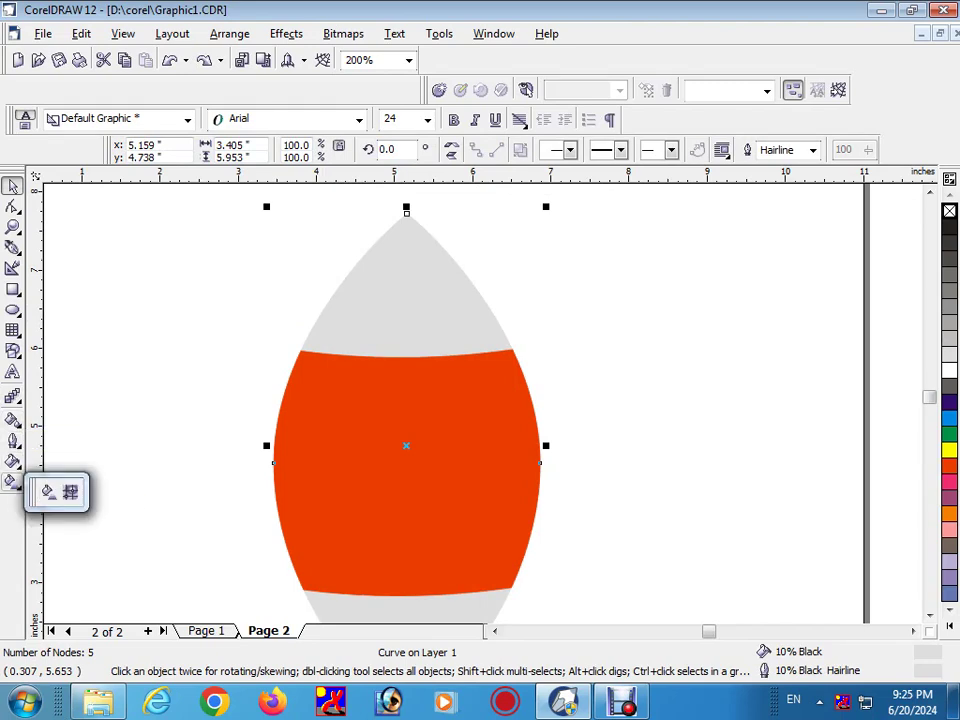
click(47, 490)
drag(321, 332, 496, 330)
drag(410, 332, 355, 332)
double_click(416, 331)
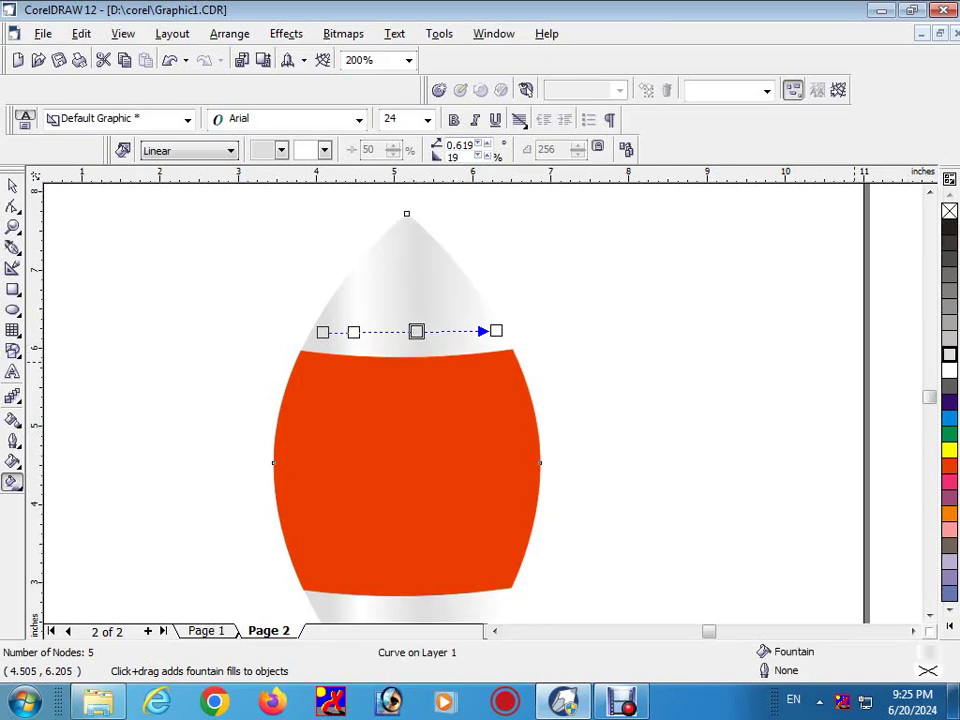
double_click(453, 331)
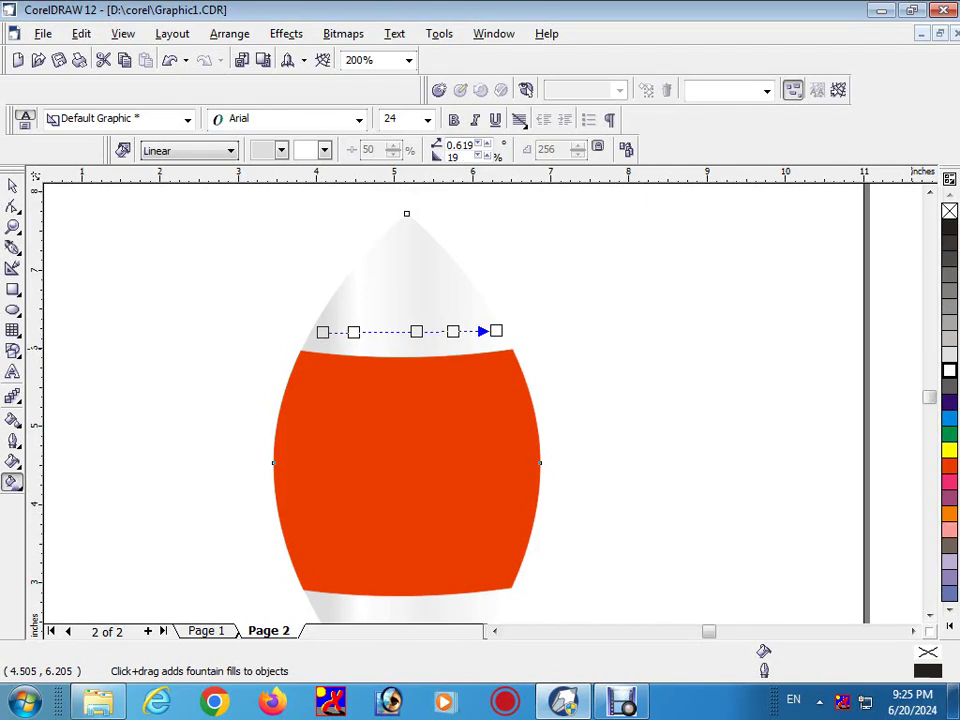
drag(455, 331, 462, 333)
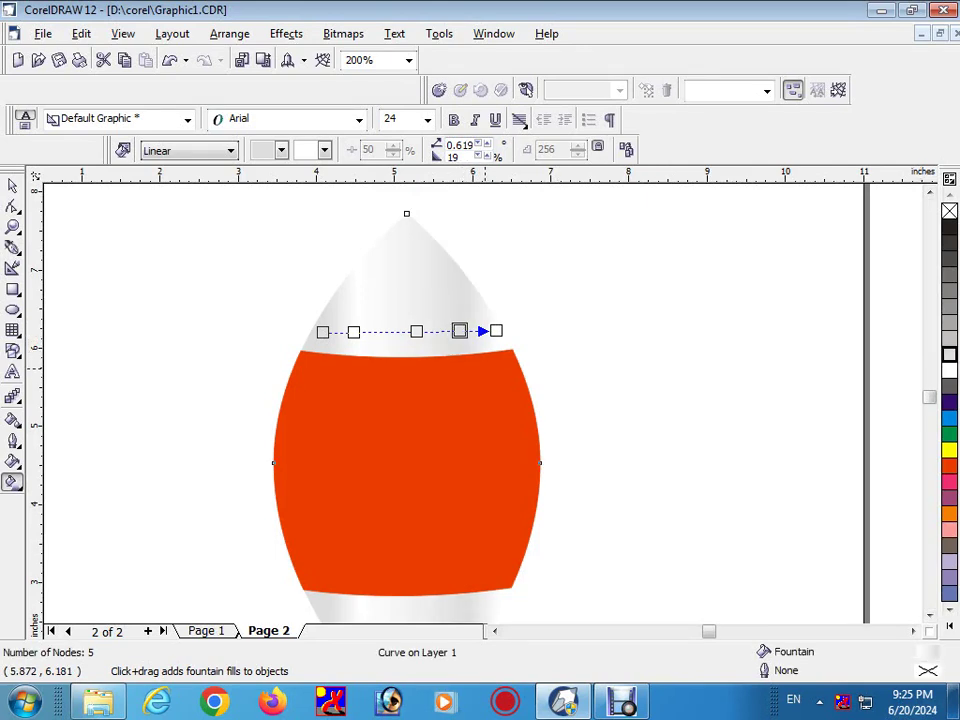
Draw a closed, narrow Bezier strip about 1.29 by 6.25 inches that curves along the body's left side from tip to base
scroll(459, 331, down, 2)
scroll(459, 331, up, 1)
scroll(459, 331, down, 2)
key(Return)
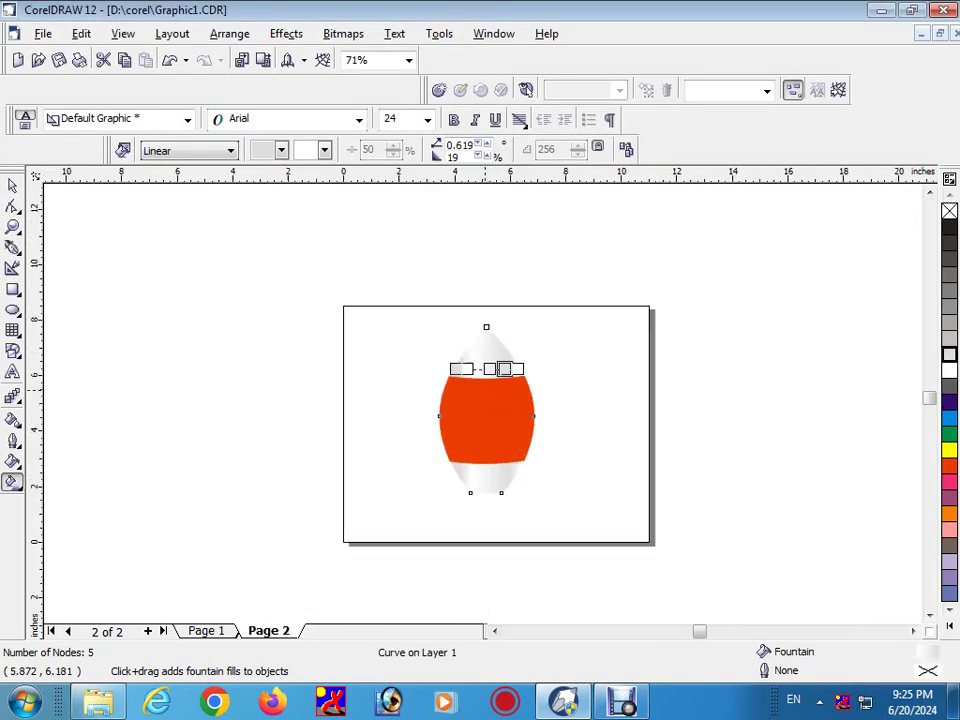
scroll(486, 380, up, 2)
key(F5)
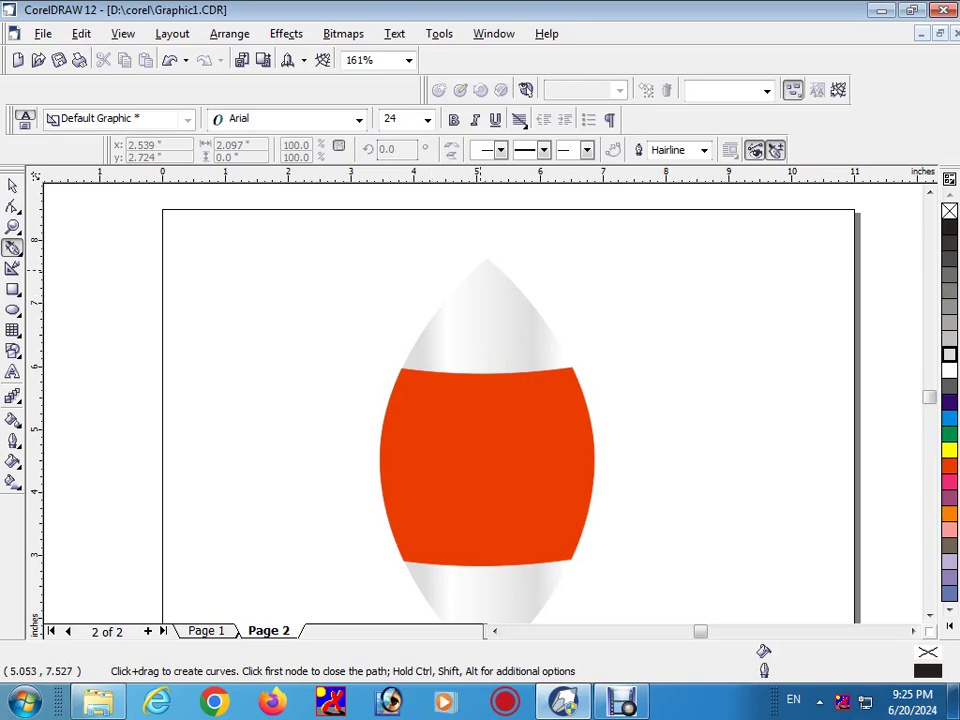
scroll(480, 270, down, 1)
click(485, 240)
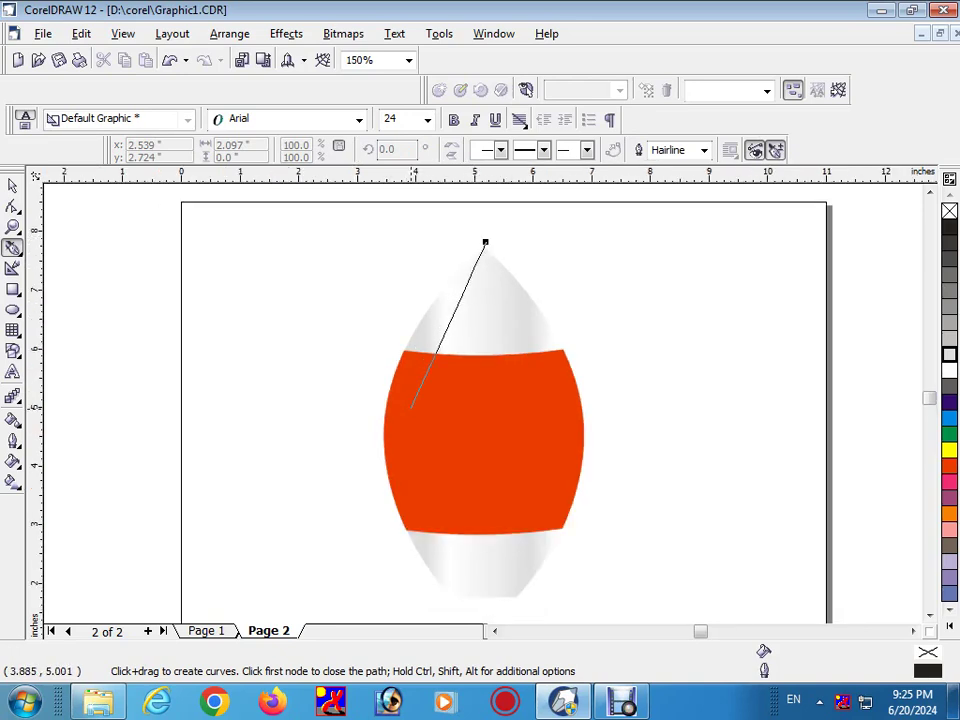
scroll(414, 395, down, 1)
drag(414, 406, 421, 462)
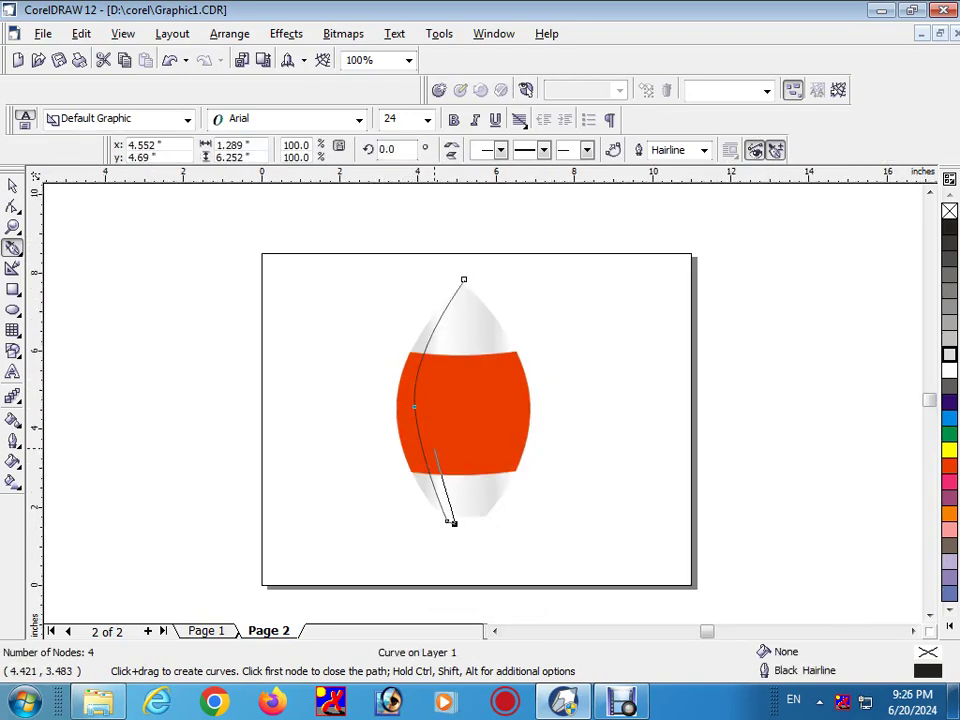
drag(463, 280, 396, 421)
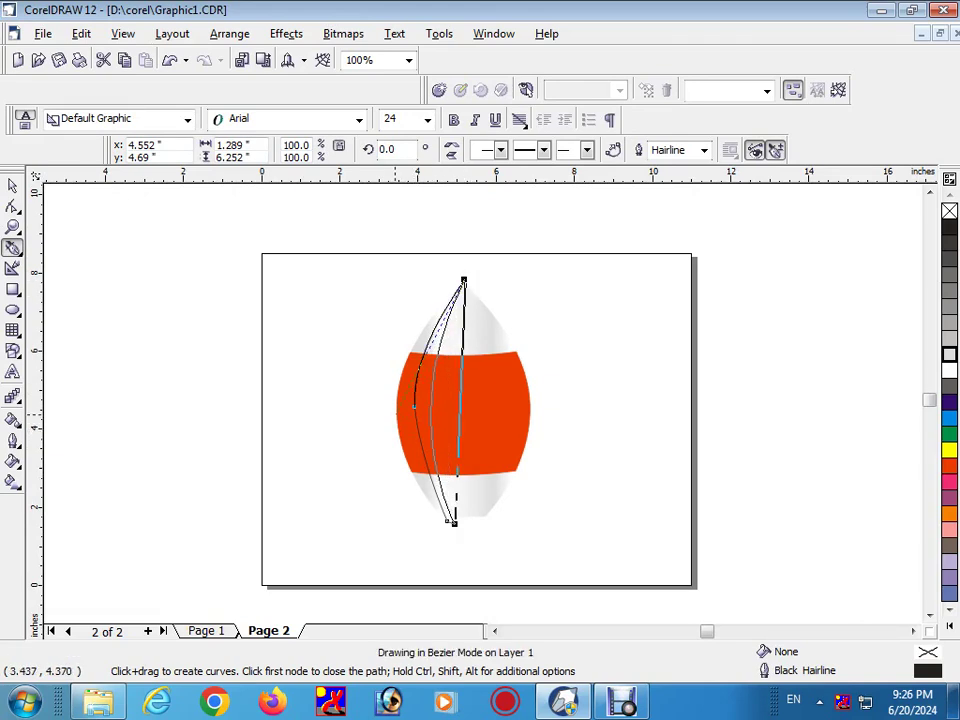
Crop the curved strip to the body's outline and fill it white with no outline
key(space)
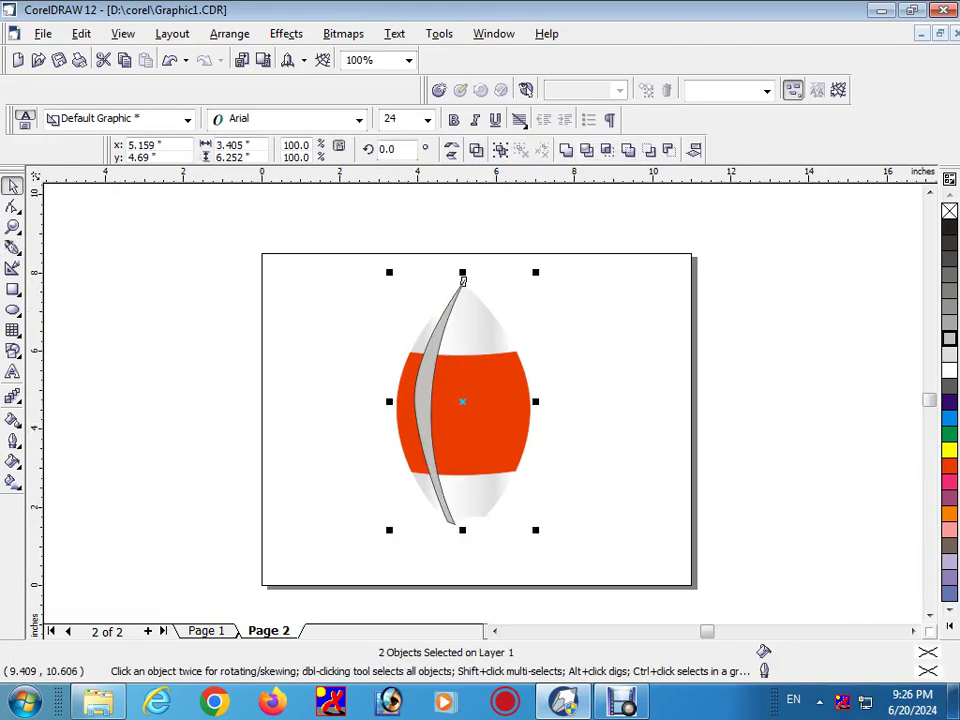
click(462, 281)
key(shift+Page_Down)
click(949, 354)
click(949, 370)
Apply a uniform transparency of 50 to the white highlight strip
click(13, 398)
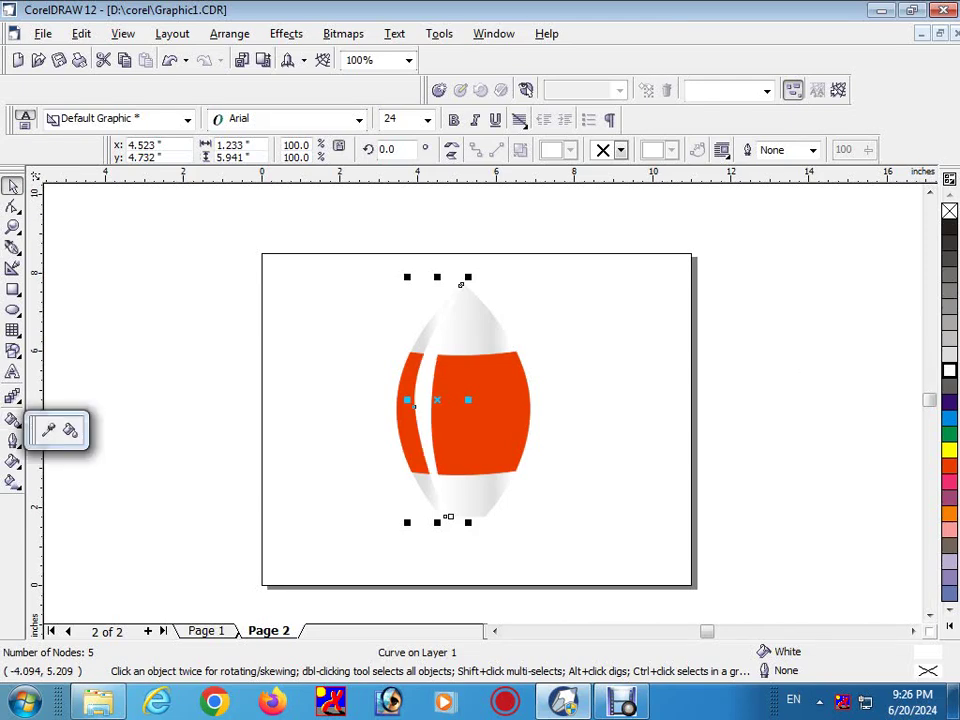
click(193, 410)
drag(423, 327, 421, 480)
click(188, 150)
click(156, 181)
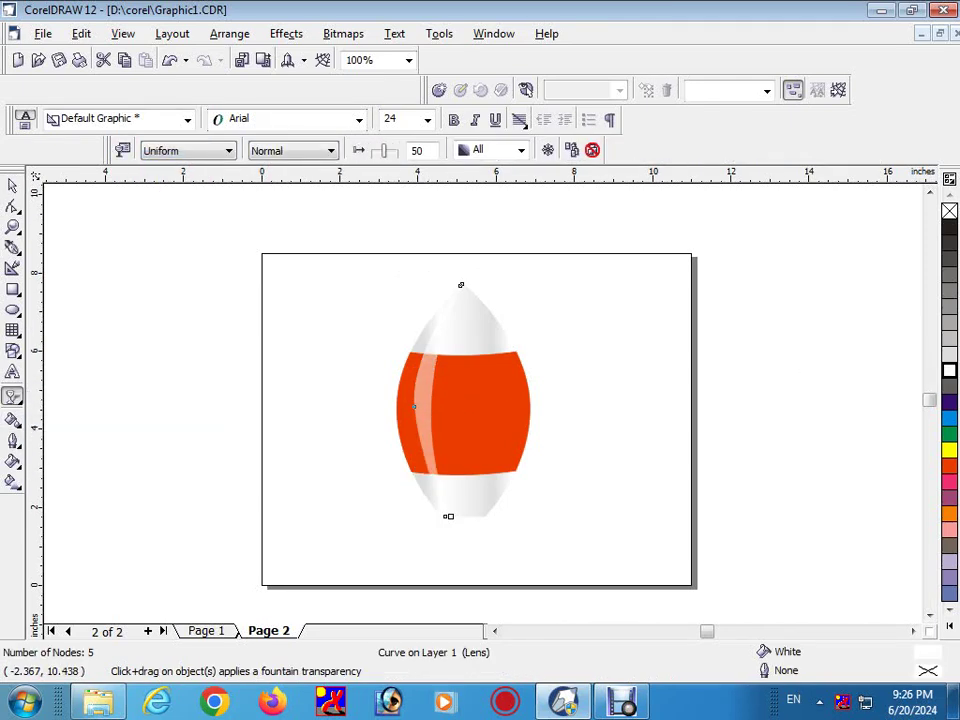
Duplicate the highlight strip, mirror the copy horizontally, and move it to the body's right side at X 5.823 inches
key(space)
key(Right)
key(Right)
key(Right)
key(Right)
key(Right)
key(Right)
key(Right)
key(Right)
key(Right)
key(Right)
key(Right)
key(Right)
key(Right)
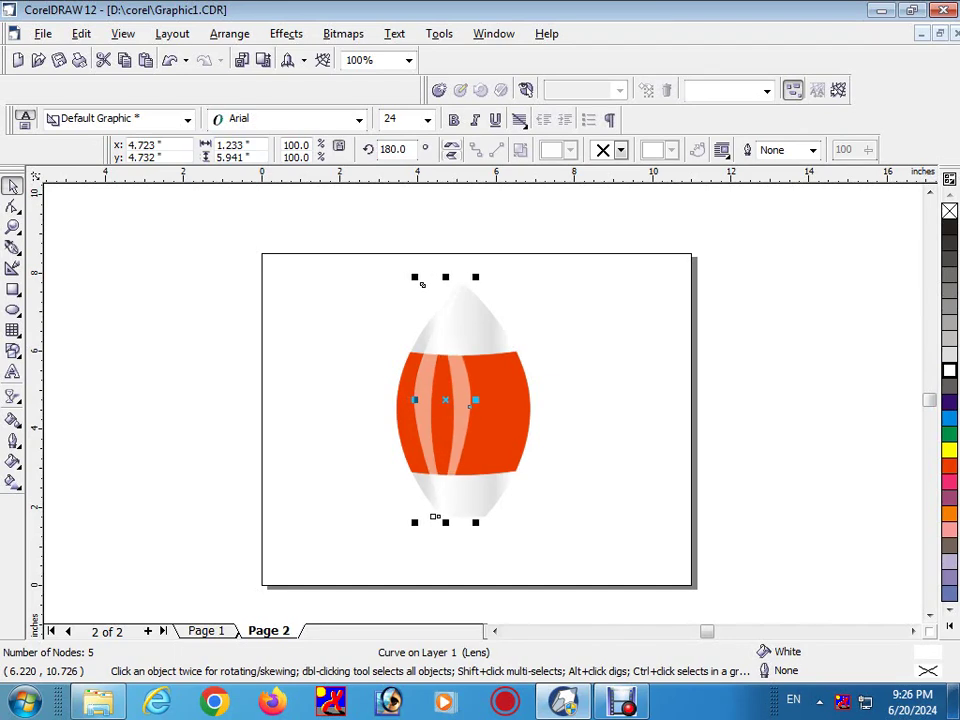
key(Escape)
key(F3)
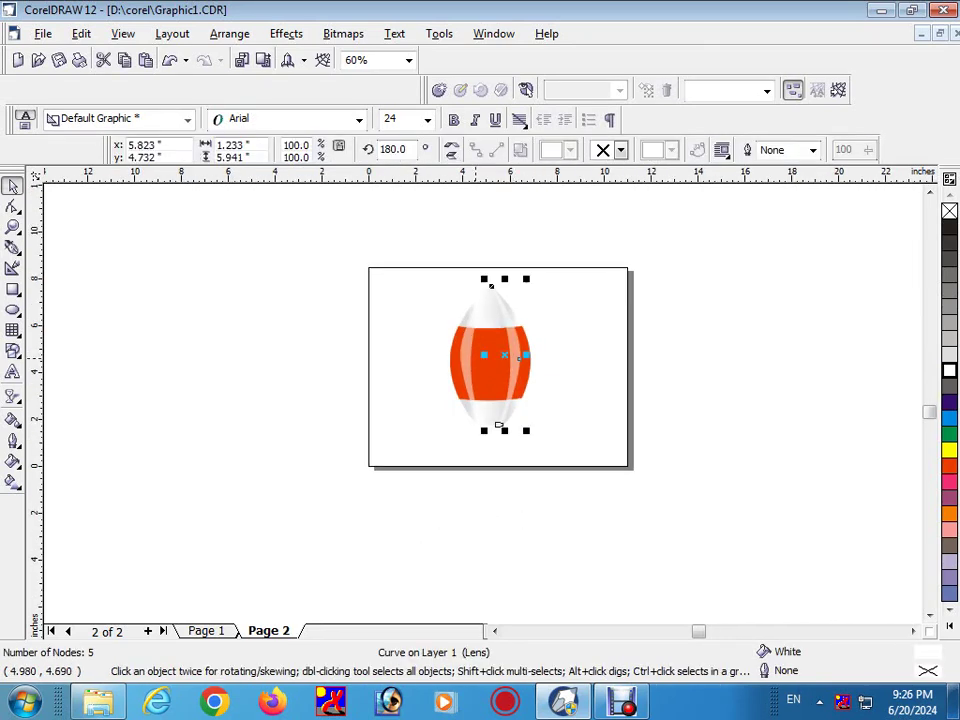
Set the transparency of both side highlight strips to 75
shift+click(478, 369)
key(Escape)
click(478, 369)
shift+click(495, 424)
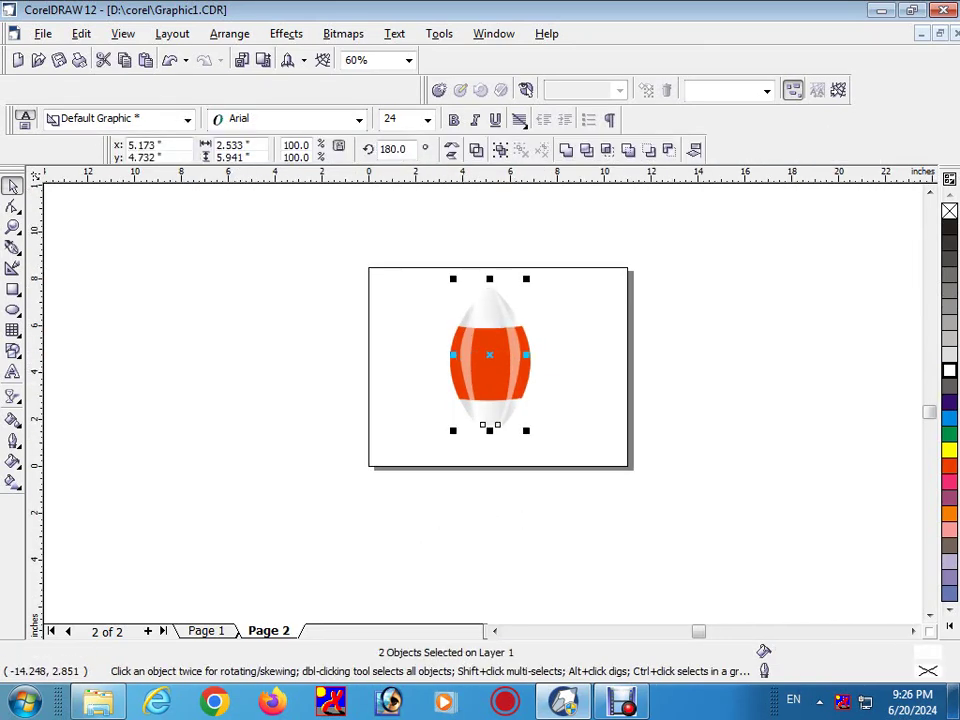
key(t)
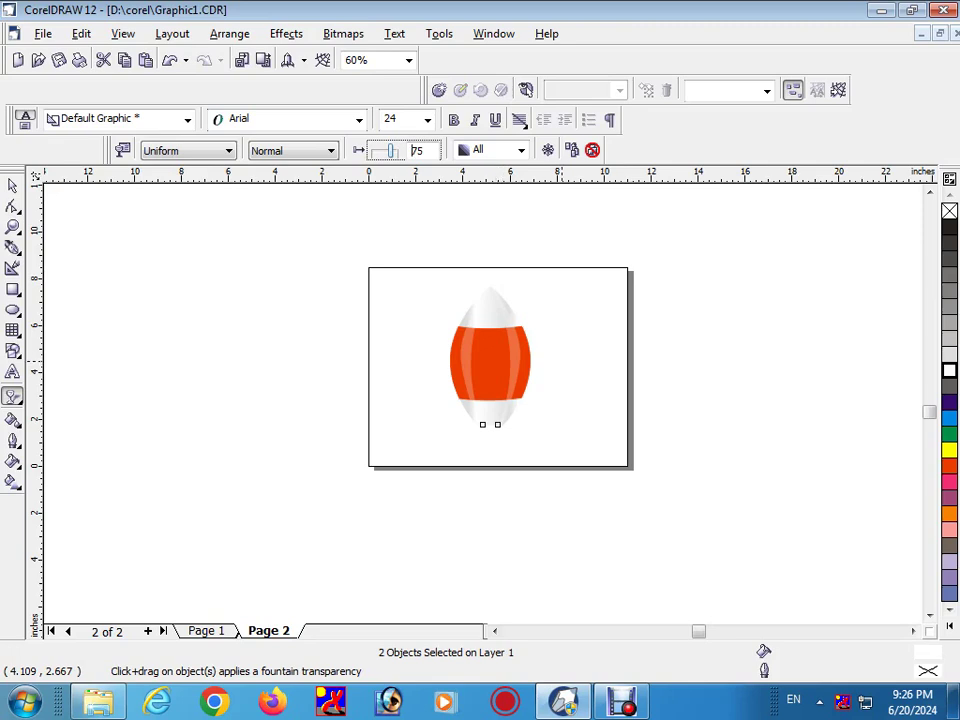
key(space)
Draw a closed Bezier strip about 0.82 by 5.68 inches down the body's center and give it a white fill and outline
scroll(488, 369, up, 2)
key(F5)
drag(476, 358, 476, 402)
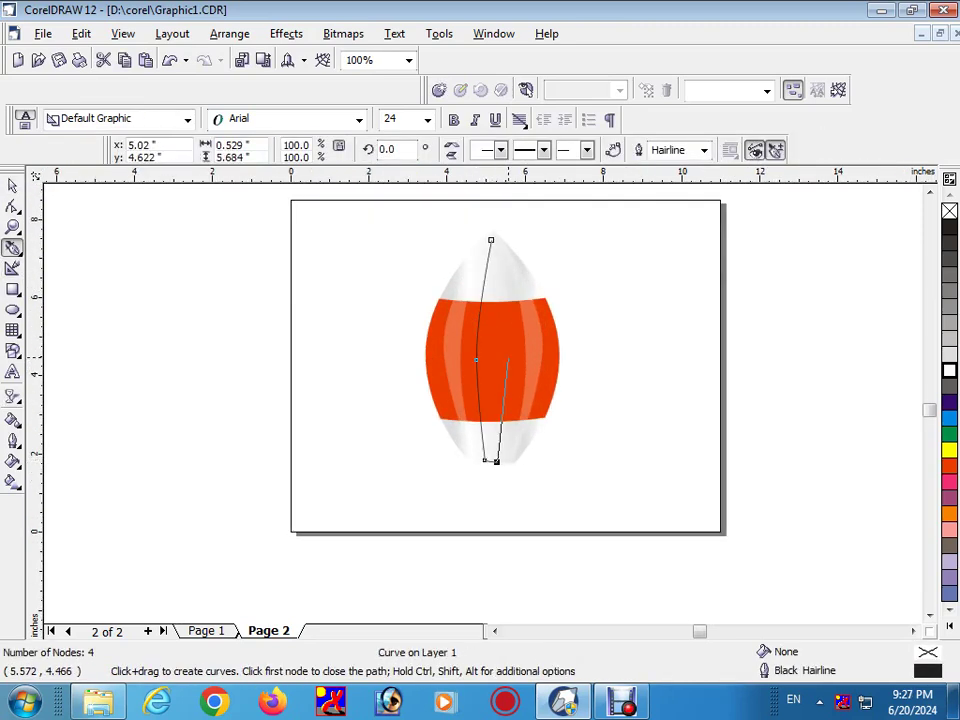
drag(509, 357, 500, 315)
click(491, 240)
click(949, 371)
right_click(949, 371)
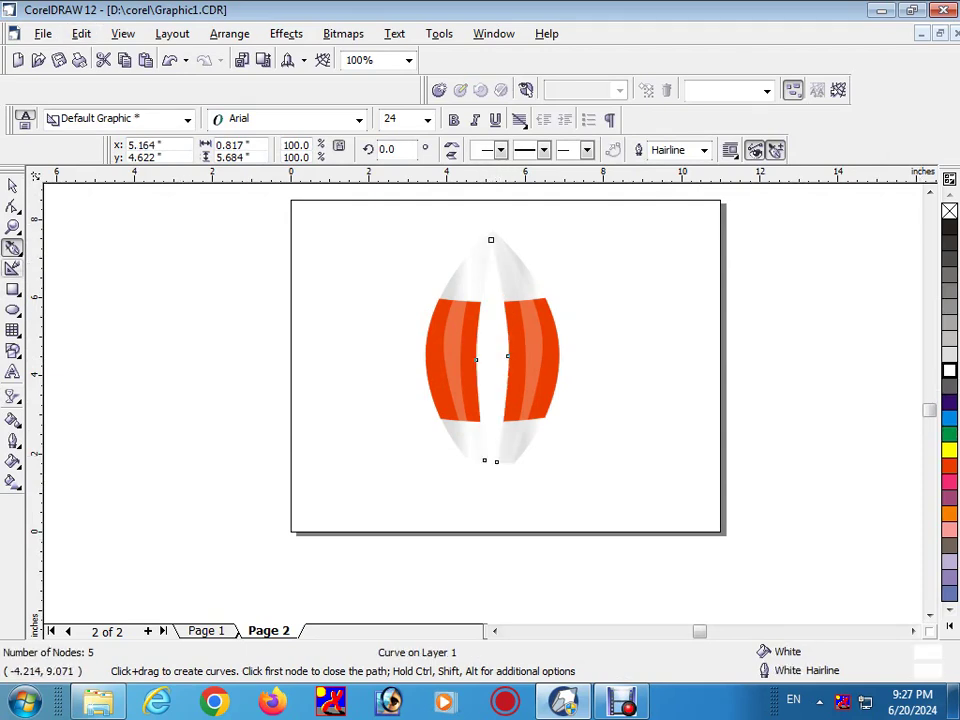
Apply a uniform transparency to the central white strip
click(13, 394)
click(228, 150)
click(228, 150)
drag(386, 150, 394, 150)
key(space)
key(Escape)
Apply a horizontal linear fountain fill from red to white across the red middle band
scroll(400, 382, down, 2)
scroll(421, 384, up, 1)
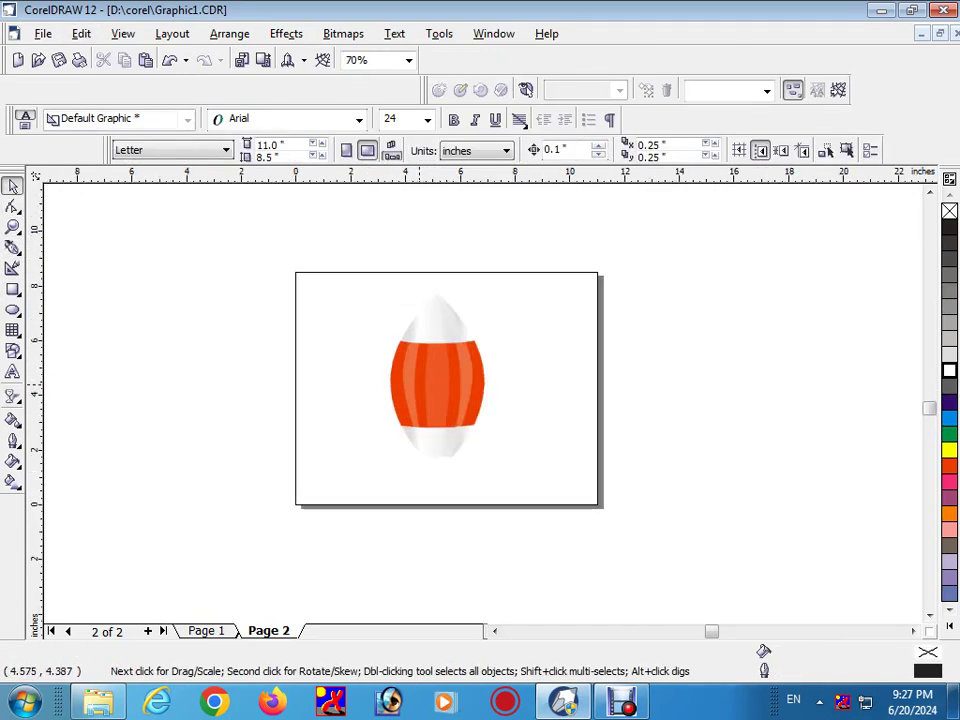
key(Tab)
click(13, 481)
scroll(470, 430, up, 1)
drag(383, 371, 490, 370)
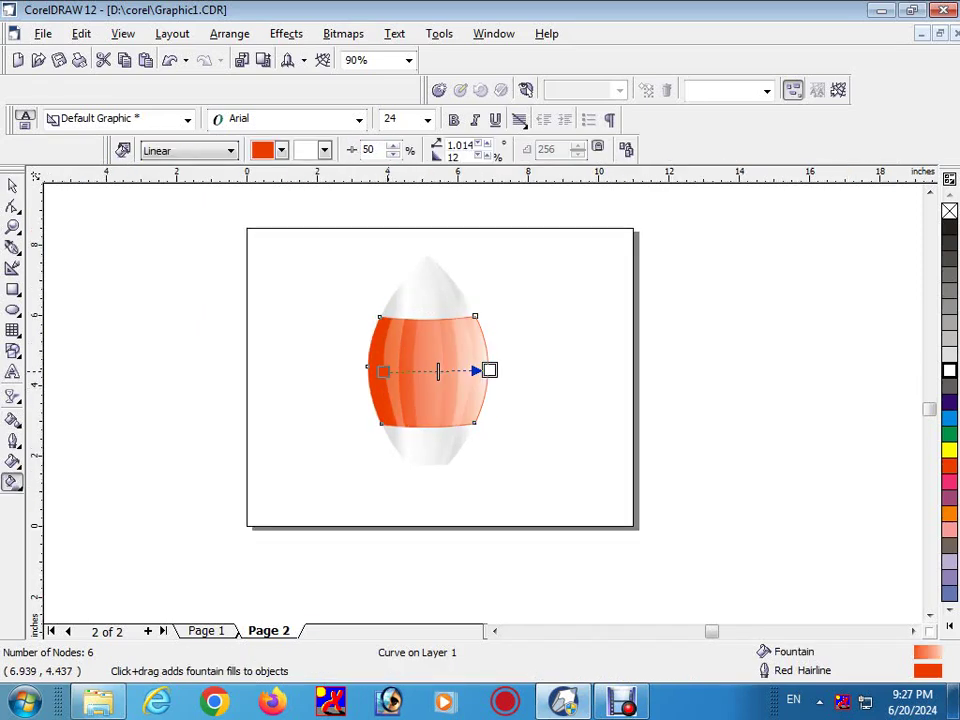
Remove the red middle band's outline and set the end color of its horizontal fountain fill to red
right_click(949, 210)
scroll(419, 418, up, 2)
drag(335, 328, 327, 329)
click(281, 150)
click(324, 150)
click(324, 150)
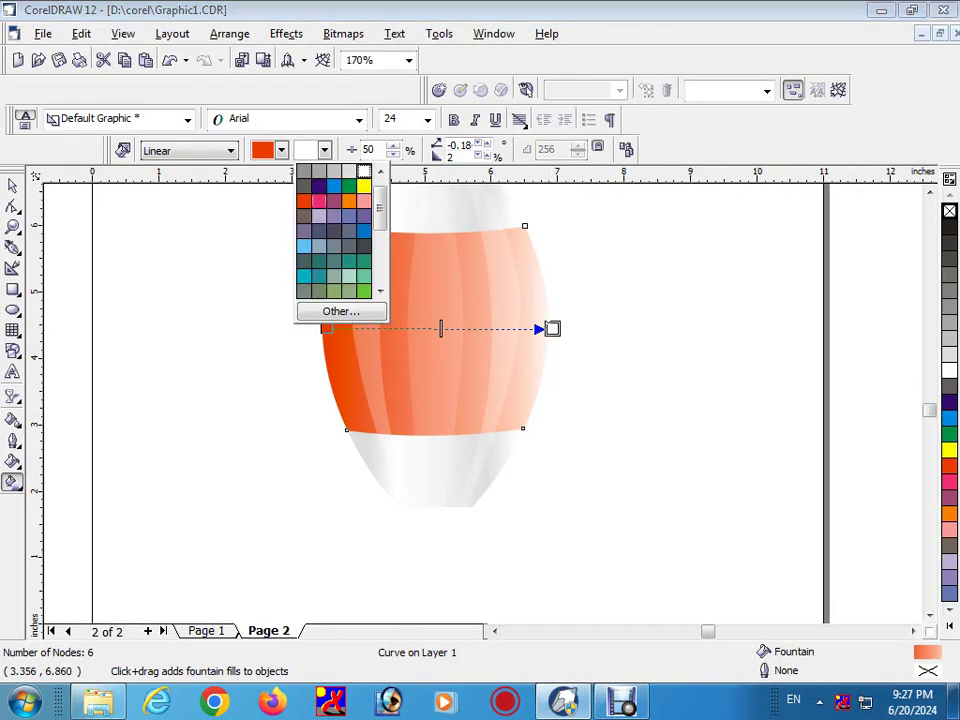
click(303, 200)
Add two lighter salmon-red color stops between the red ends of the band's fountain fill
click(401, 500)
click(349, 340)
scroll(349, 340, up, 3)
drag(280, 307, 403, 308)
scroll(497, 497, down, 2)
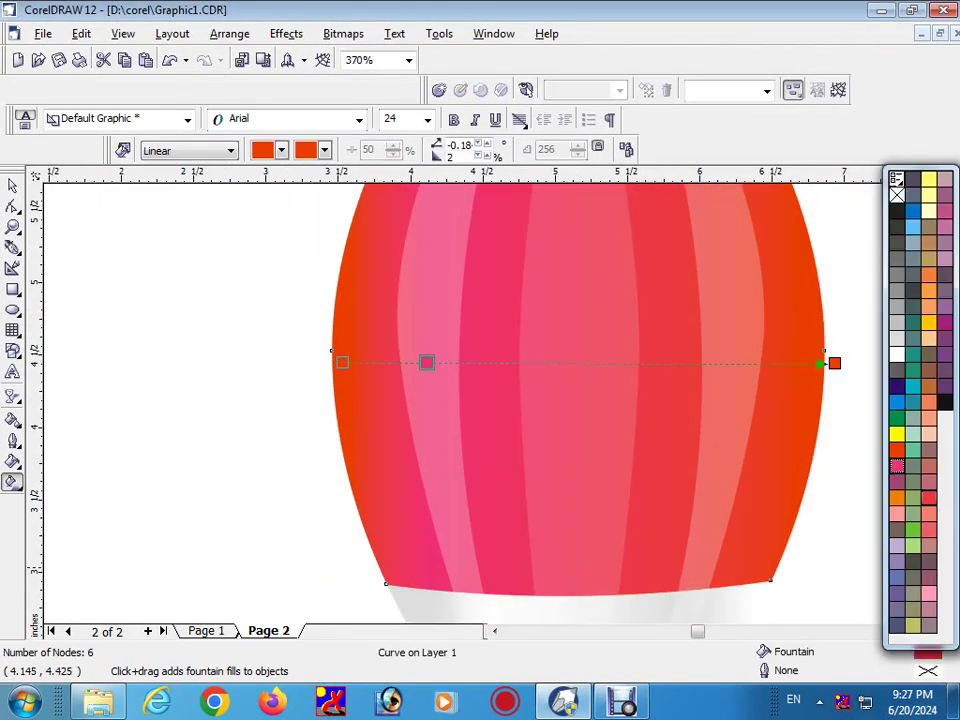
click(929, 530)
double_click(643, 363)
Set the start color of the red band's fountain fill to a custom darker red and deselect the band
scroll(574, 449, down, 5)
scroll(574, 449, up, 1)
scroll(574, 449, down, 1)
click(324, 150)
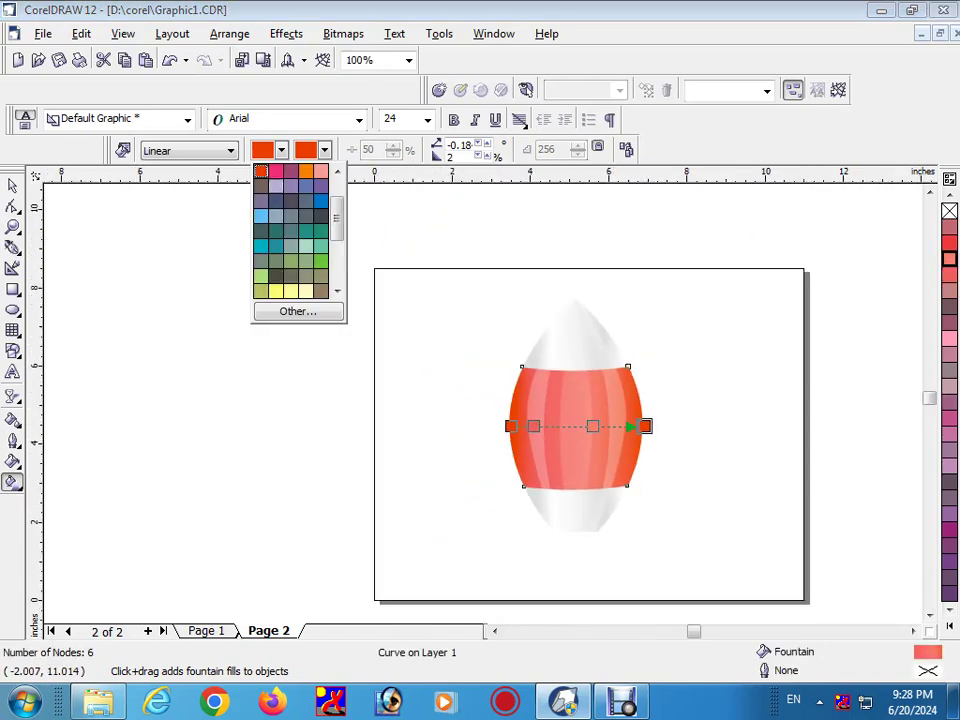
click(296, 311)
click(579, 420)
click(615, 602)
key(space)
click(383, 315)
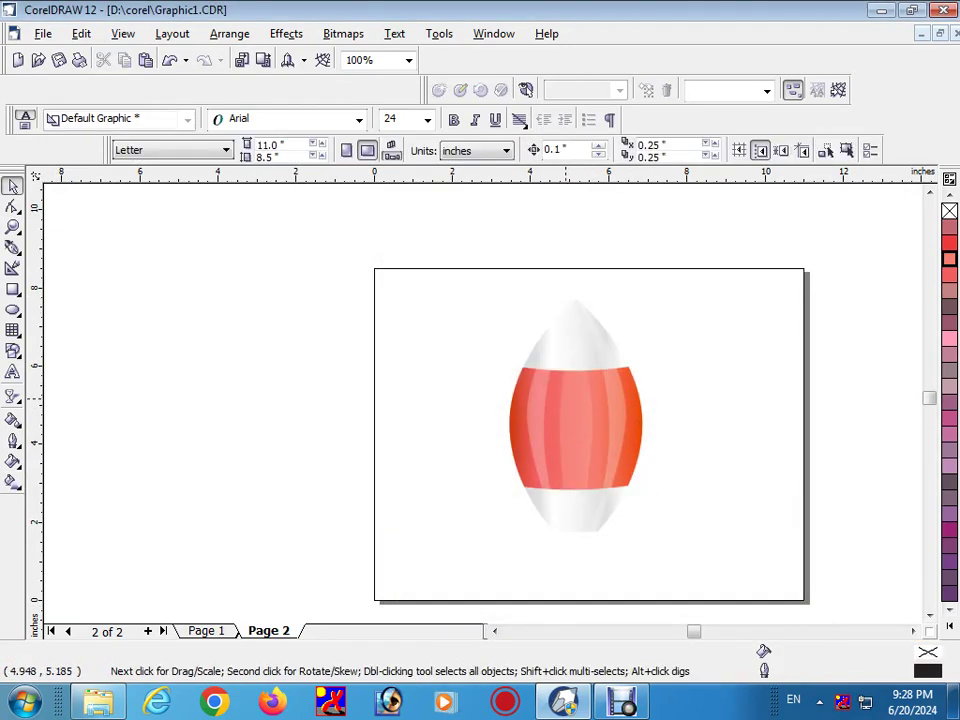
Draw a small circle about 0.12 inches in diameter on the white nose, just above the band's upper-left corner
key(F7)
scroll(530, 363, up, 10)
drag(512, 356, 591, 432)
Shade the small circle with a near-vertical linear fountain fill from grey below to white above, without an outline
click(12, 481)
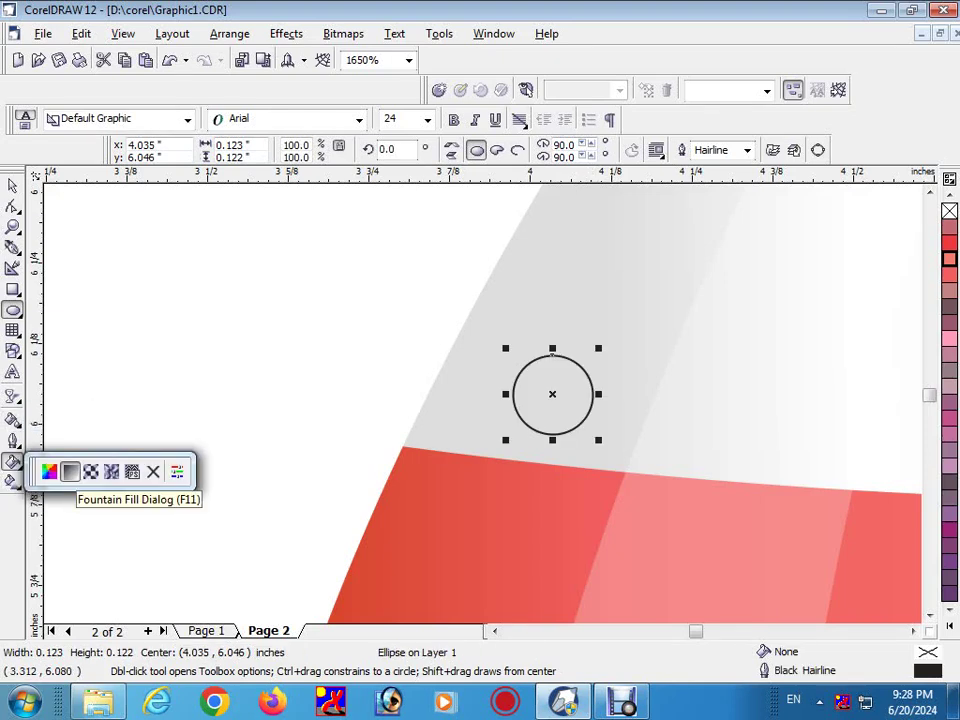
click(47, 491)
mouse_move(547, 366)
mouse_down()
mouse_move(560, 424)
mouse_move(561, 366)
mouse_move(557, 434)
mouse_move(540, 364)
mouse_up()
click(281, 150)
click(305, 186)
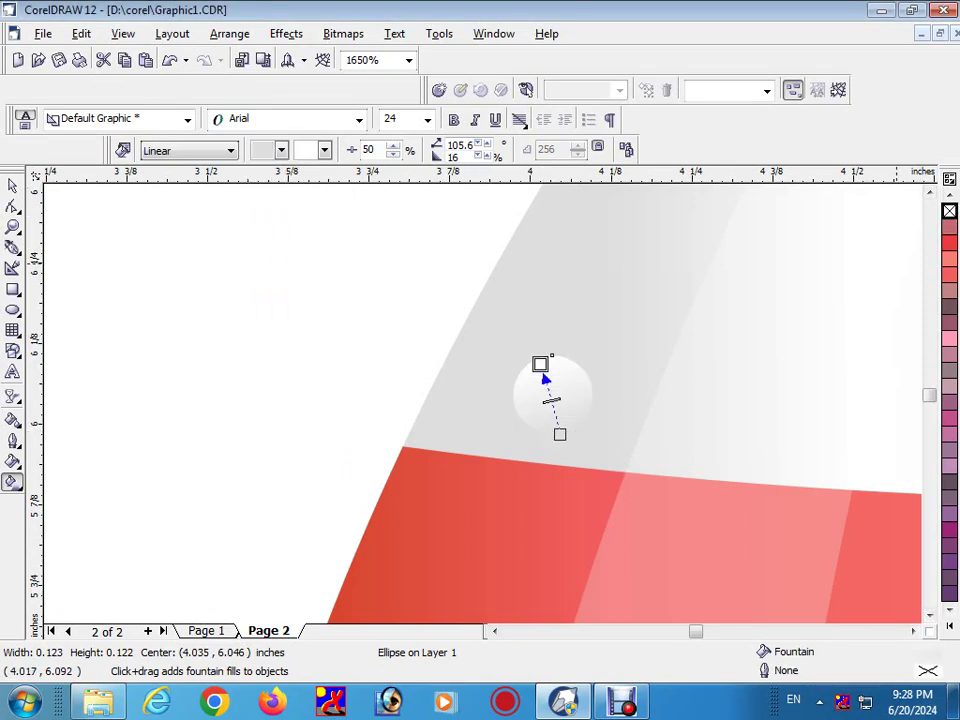
click(281, 150)
click(298, 172)
click(281, 150)
click(292, 172)
key(space)
Enlarge the shaded rivet to about 0.13 inches and place five copies of it along the band's upper edge
scroll(450, 330, down, 5)
scroll(397, 294, up, 3)
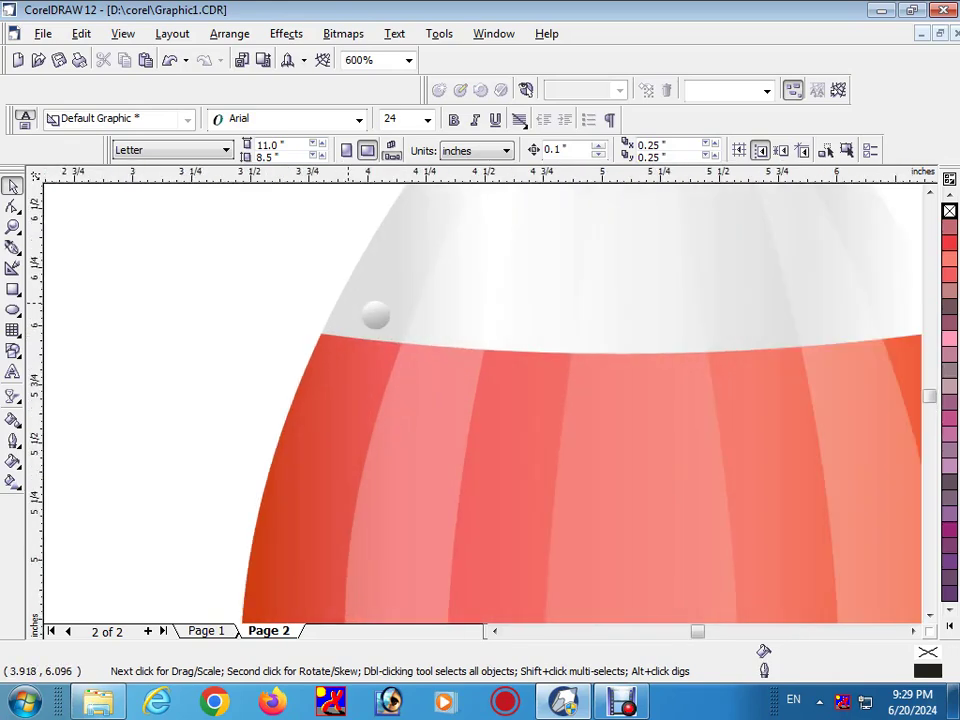
drag(393, 298, 393, 297)
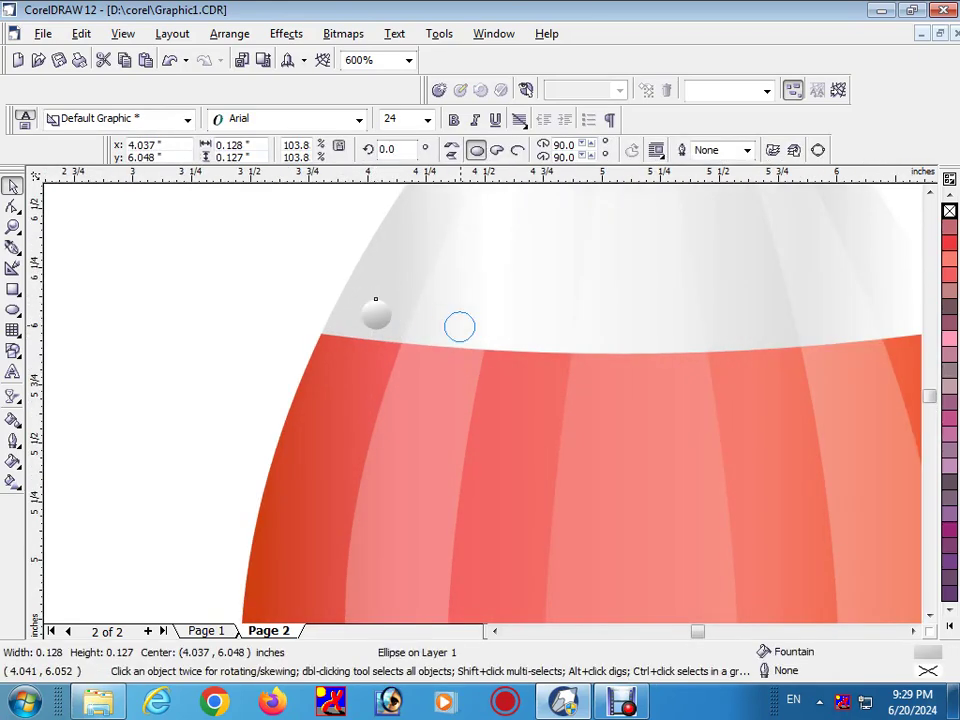
drag(481, 326, 599, 326)
scroll(599, 320, down, 3)
scroll(599, 318, up, 2)
drag(496, 300, 582, 300)
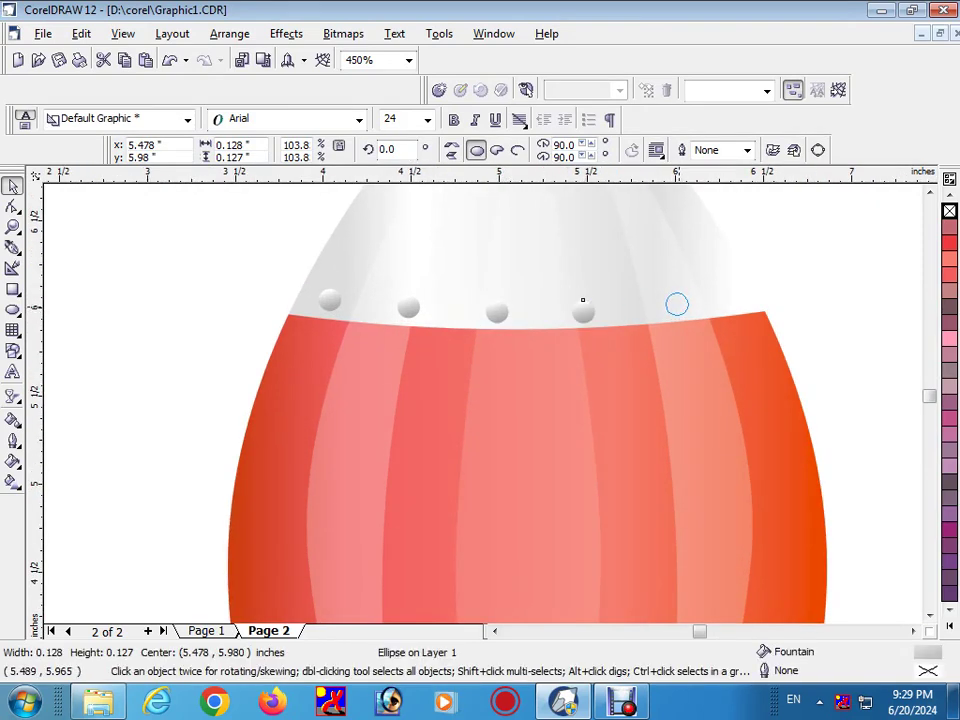
drag(676, 303, 676, 302)
click(736, 295)
scroll(737, 297, down, 3)
key(Escape)
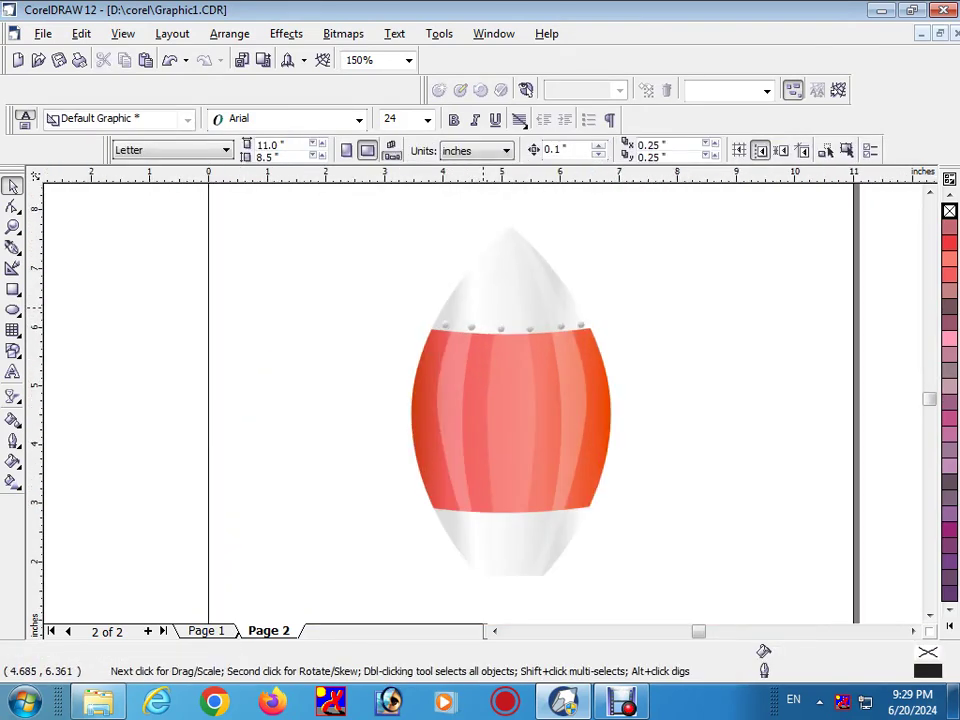
Draw a wide ellipse over the tip of the nose and fill it with pink
scroll(502, 229, up, 2)
scroll(502, 330, down, 2)
key(F7)
drag(476, 258, 548, 311)
click(949, 338)
Intersect the pink ellipse with the rocket body to create a separate nose cap, and delete the ellipse
scroll(520, 325, up, 3)
shift+click(447, 349)
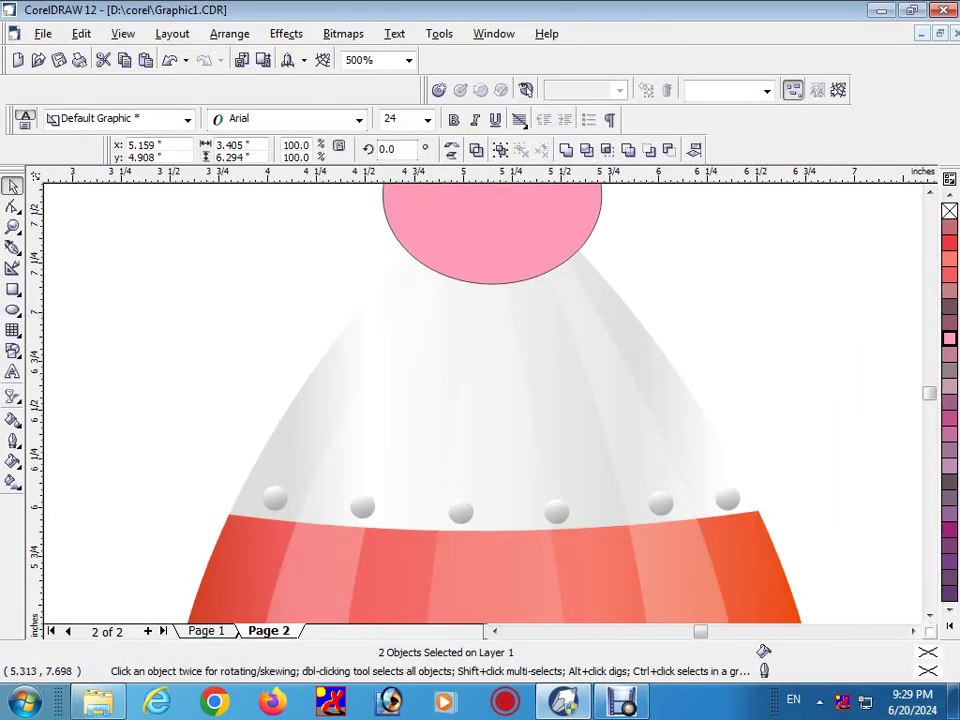
click(592, 149)
scroll(710, 305, down, 1)
click(577, 256)
key(Delete)
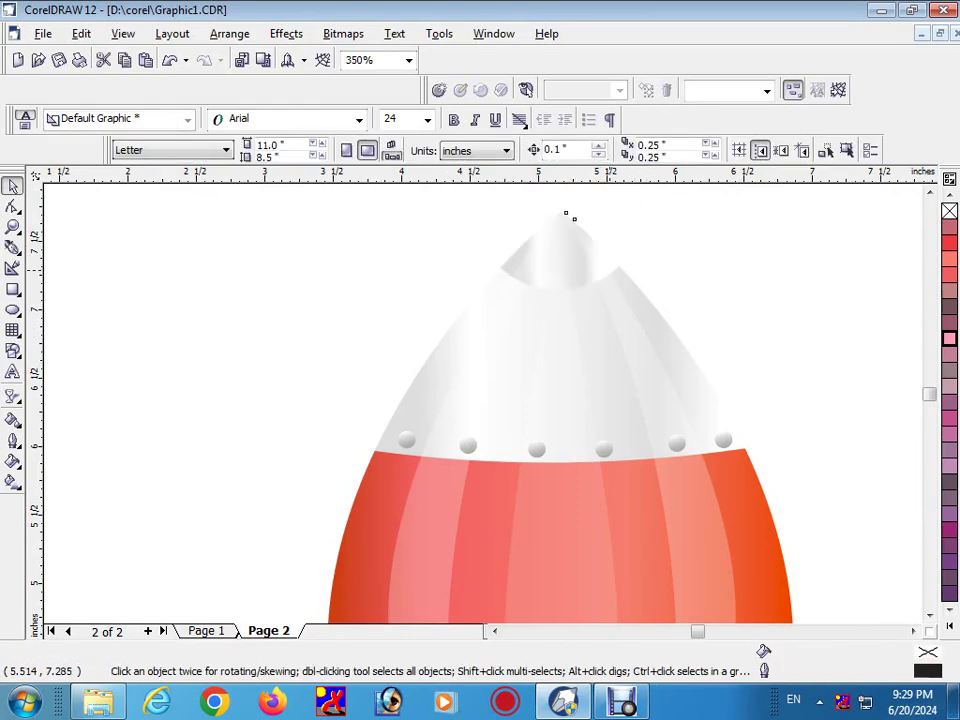
Recolor the nose cap with a linear fountain fill blending light grey and white
click(563, 238)
click(949, 614)
click(897, 338)
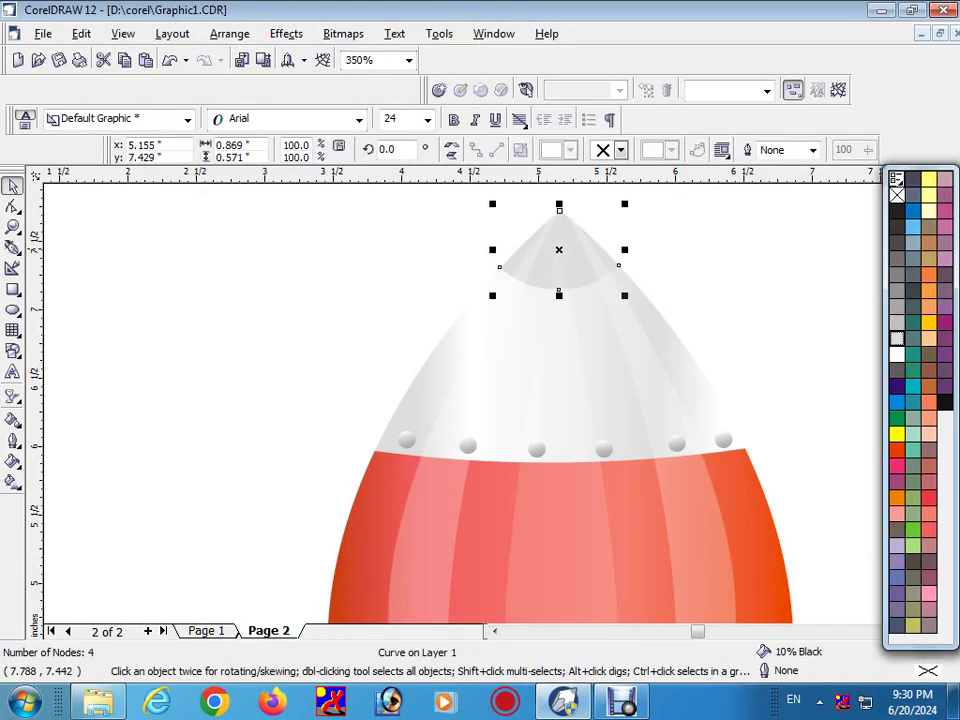
click(897, 353)
key(g)
drag(592, 246, 557, 292)
click(281, 150)
click(275, 171)
Apply a drop shadow with opacity 50 and feathering 15 just below the nose cap
click(12, 396)
click(152, 402)
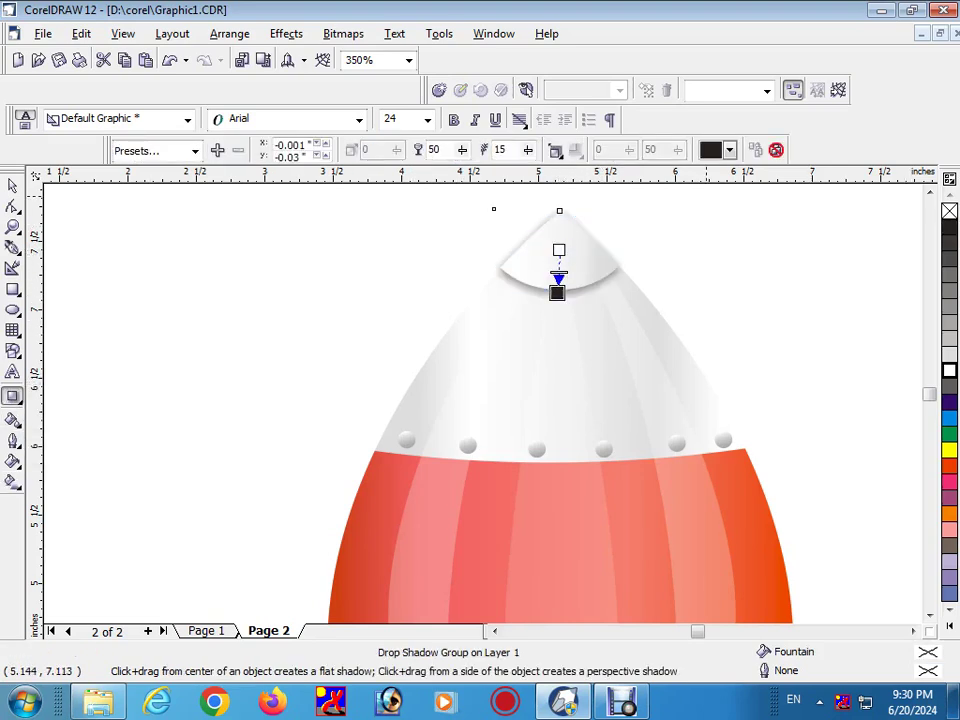
key(space)
scroll(302, 342, down, 3)
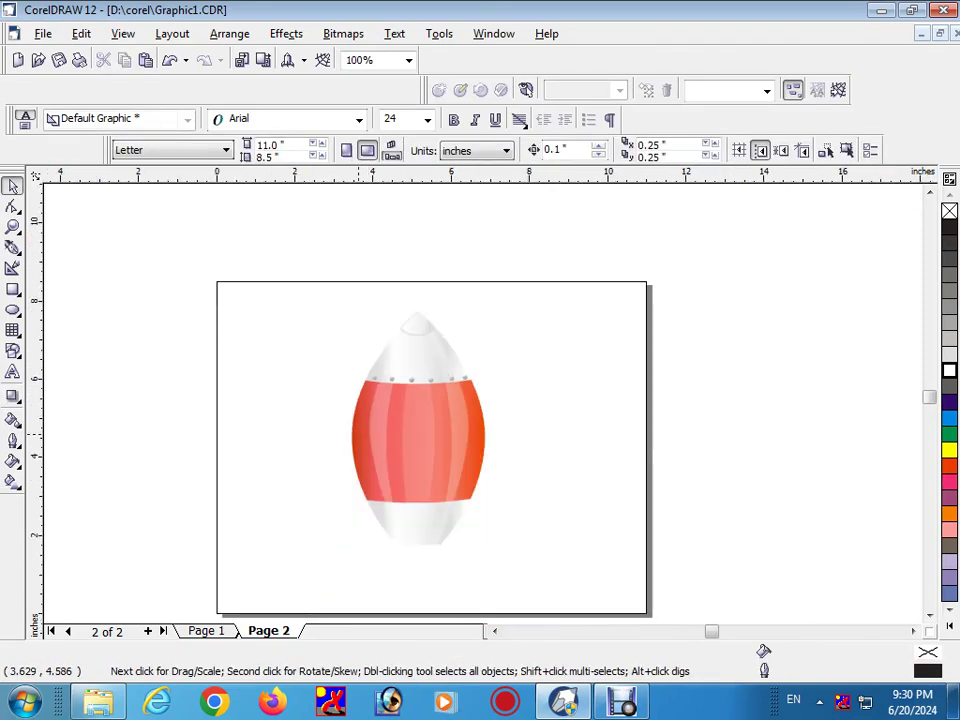
Pull the nose cap's drop shadow about 0.5 inches downward with an opacity of 19
scroll(355, 440, up, 2)
scroll(355, 440, up, 1)
scroll(489, 393, down, 2)
click(489, 298)
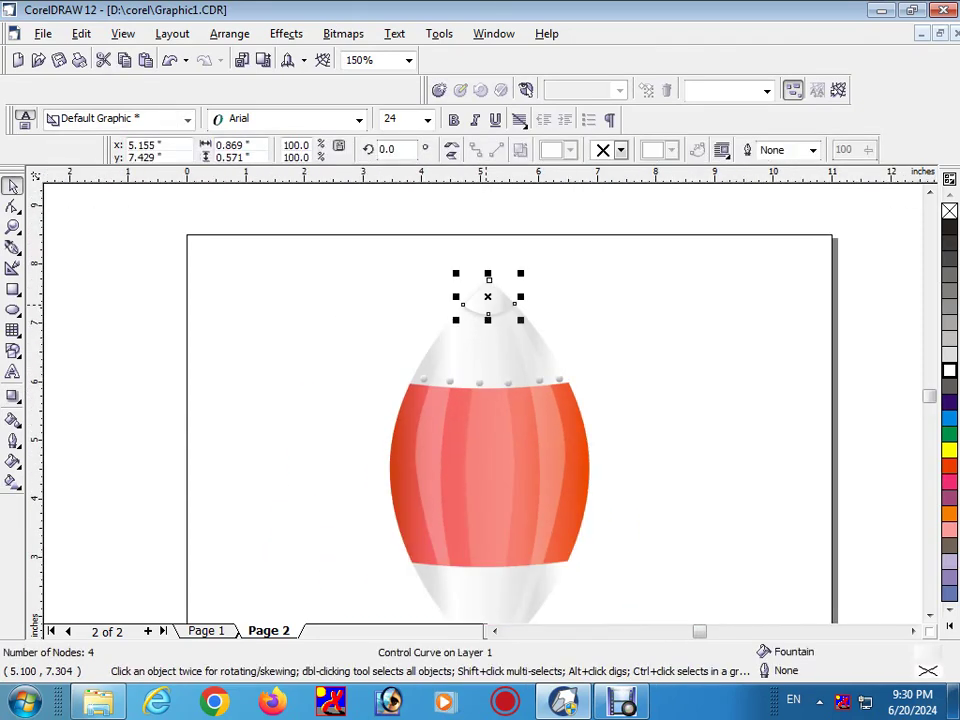
key(space)
drag(488, 316, 486, 339)
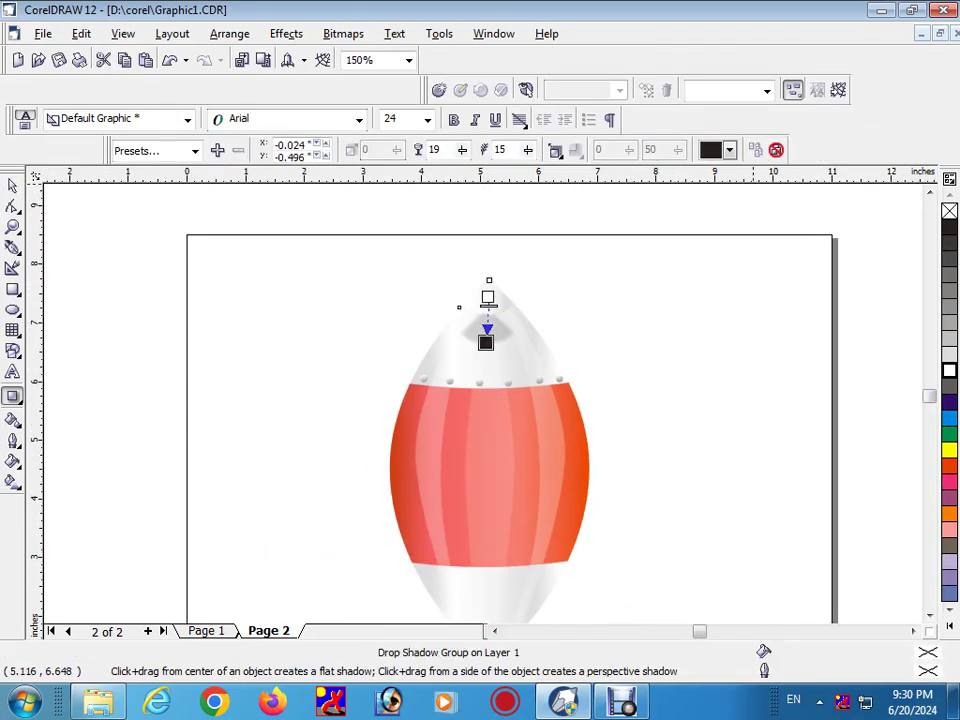
Give the nose cap a 10% Black hairline outline and deselect it
scroll(486, 339, up, 4)
key(space)
click(950, 354)
right_click(950, 354)
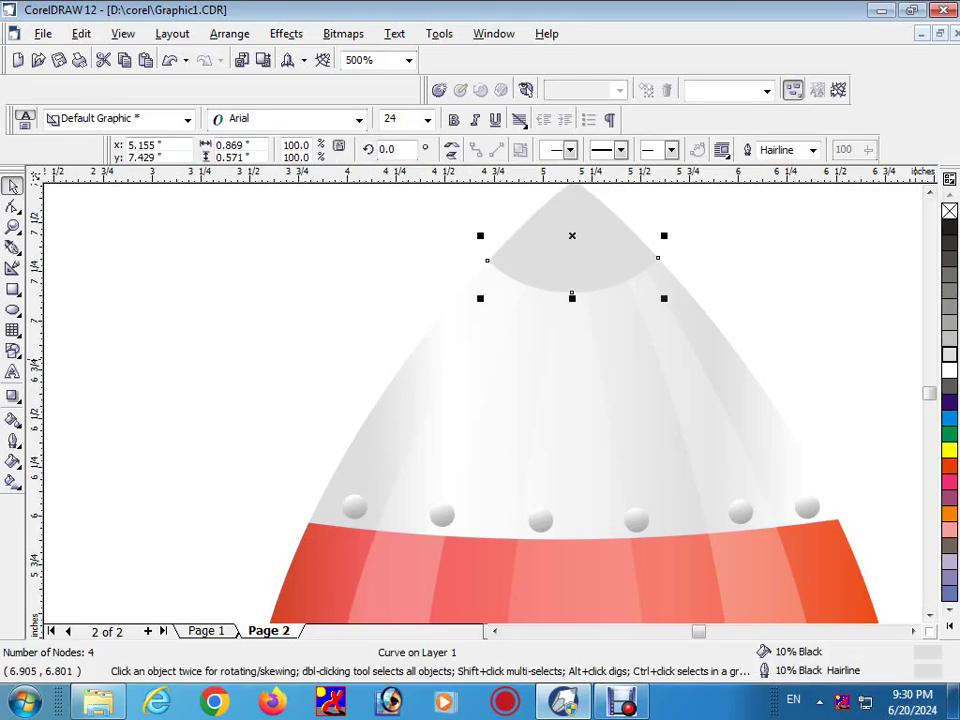
scroll(570, 300, down, 4)
click(631, 313)
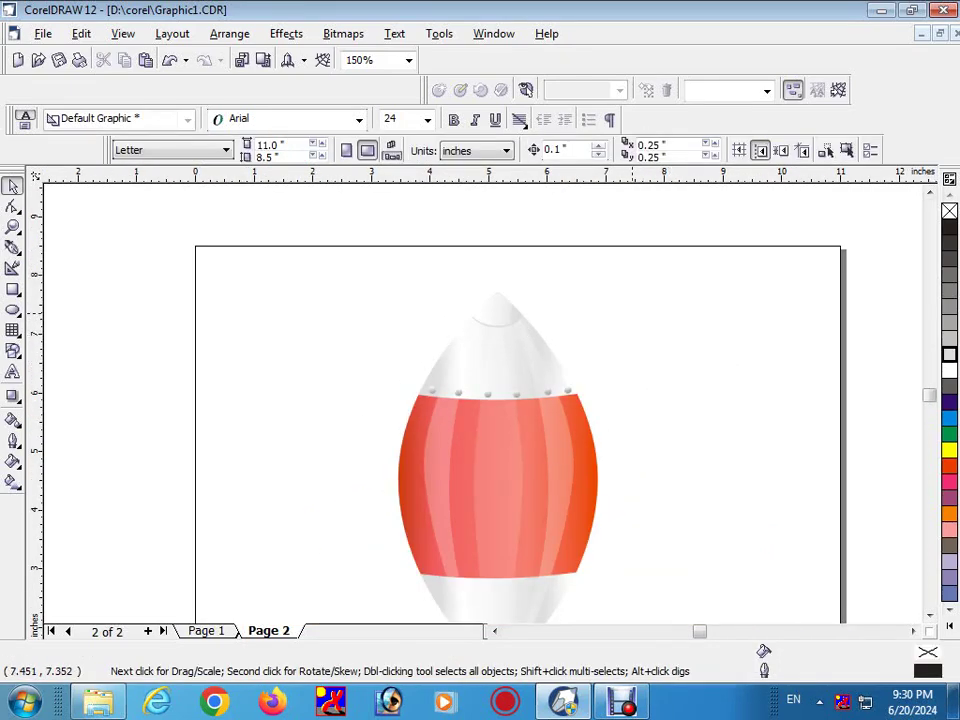
Select the whole rocket and scale it down to about three quarters of its size
scroll(484, 403, down, 3)
drag(401, 279, 565, 500)
drag(525, 323, 510, 372)
key(Escape)
scroll(490, 300, up, 8)
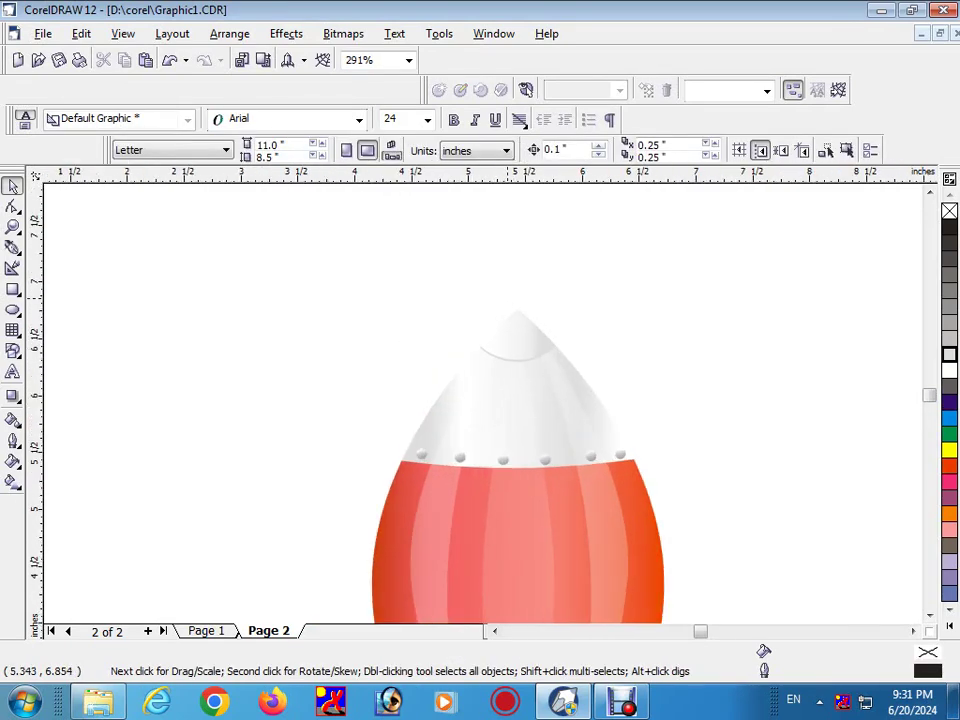
Draw a thin antenna rectangle about 0.024 by 0.33 inches rising from the nose tip, with 10% Black fill and outline
click(13, 289)
scroll(567, 322, down, 2)
scroll(539, 317, up, 5)
drag(550, 461, 540, 218)
drag(557, 340, 574, 315)
right_click(950, 354)
click(950, 354)
Apply a horizontal linear fountain fill from 10% Black to white across the antenna rectangle
click(13, 481)
click(48, 491)
scroll(564, 330, up, 2)
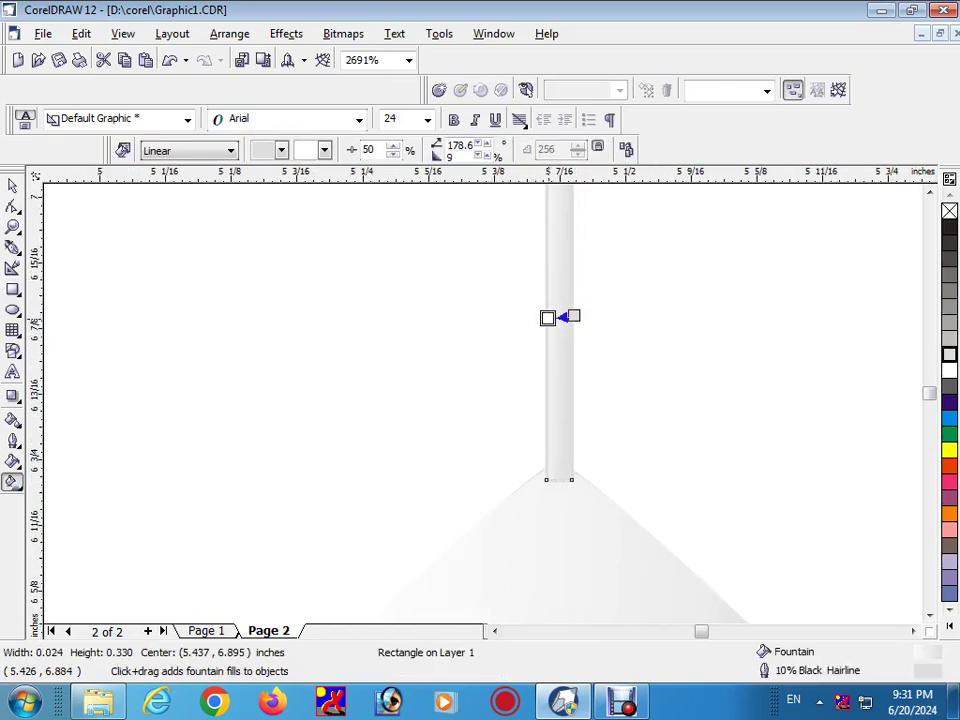
scroll(551, 318, down, 3)
key(space)
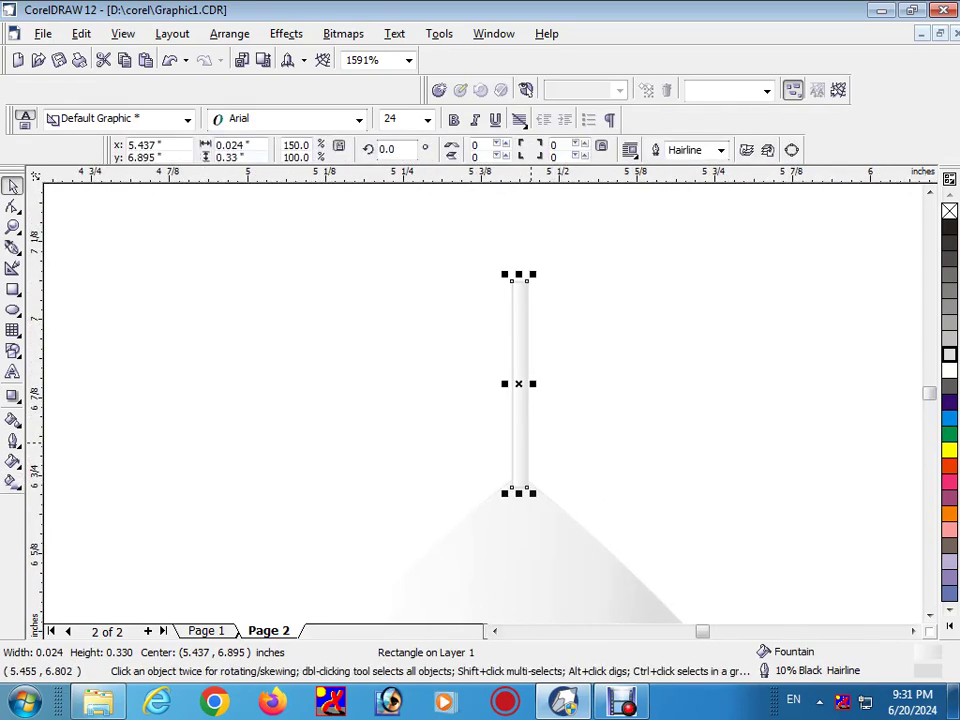
scroll(532, 442, up, 2)
key(Escape)
Draw a ball about 0.139 by 0.132 inches on top of the antenna with a light grey fill and 10% Black outline
scroll(510, 492, down, 10)
scroll(500, 538, up, 4)
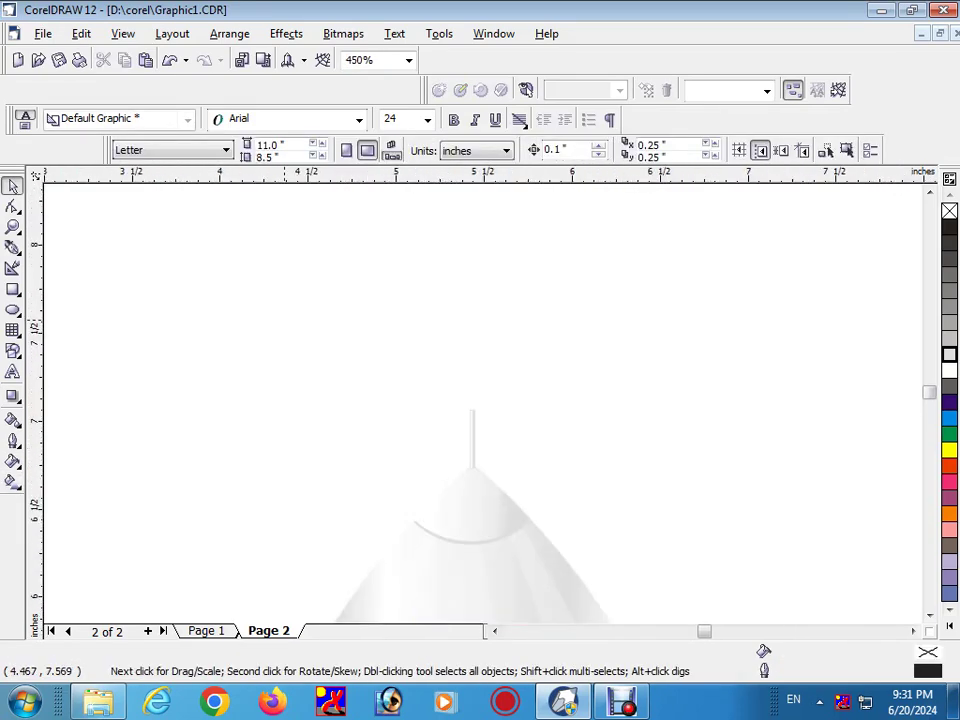
scroll(302, 319, down, 4)
scroll(405, 397, up, 4)
scroll(405, 399, down, 4)
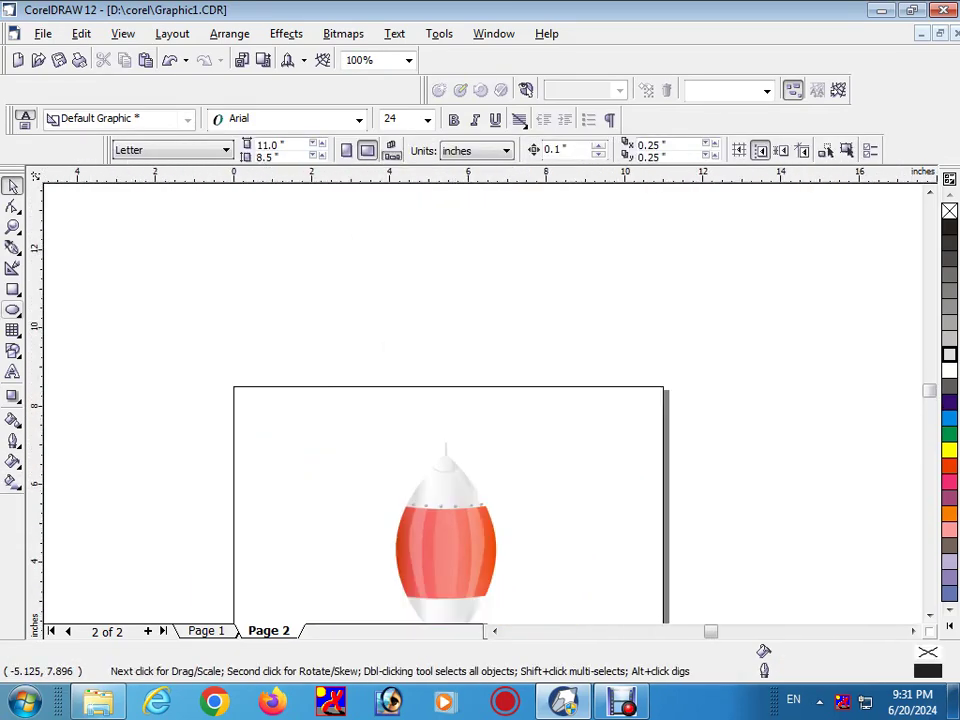
click(13, 309)
scroll(306, 531, up, 6)
mouse_move(279, 504)
mouse_down()
mouse_move(334, 558)
mouse_move(303, 530)
mouse_move(296, 566)
mouse_up()
click(13, 186)
scroll(302, 531, up, 2)
click(949, 340)
Apply a vertical linear fountain fill to the antenna ball, from grey at its bottom to white at its top
click(13, 481)
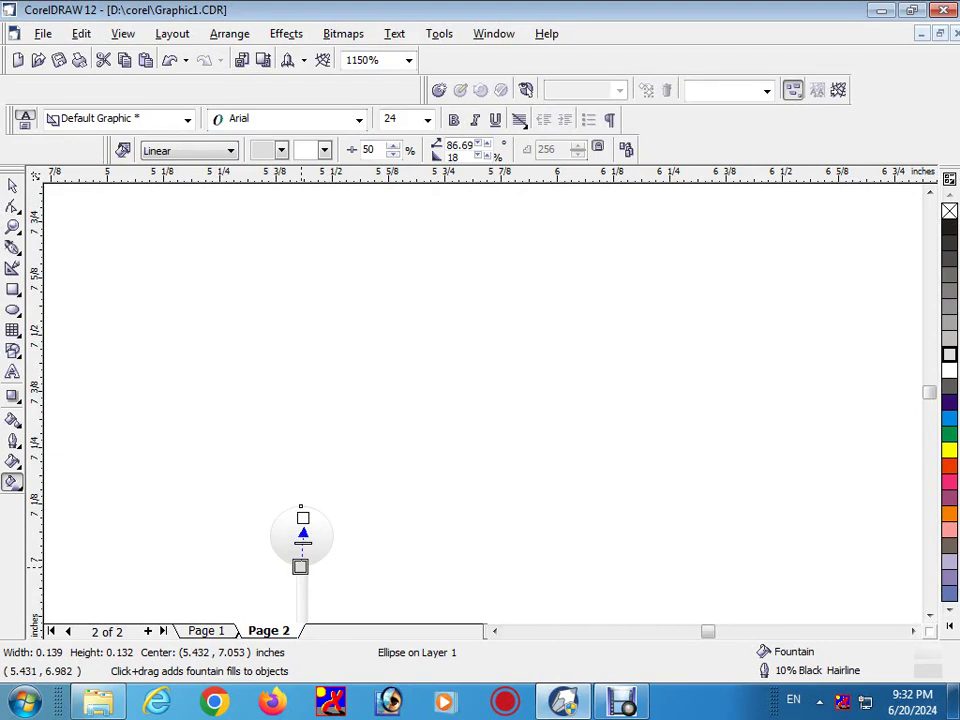
scroll(287, 584, up, 3)
drag(351, 349, 337, 310)
drag(341, 531, 346, 519)
click(281, 150)
click(275, 181)
Add a white color stop just below the middle of the antenna ball's fountain fill
double_click(337, 379)
drag(337, 379, 346, 431)
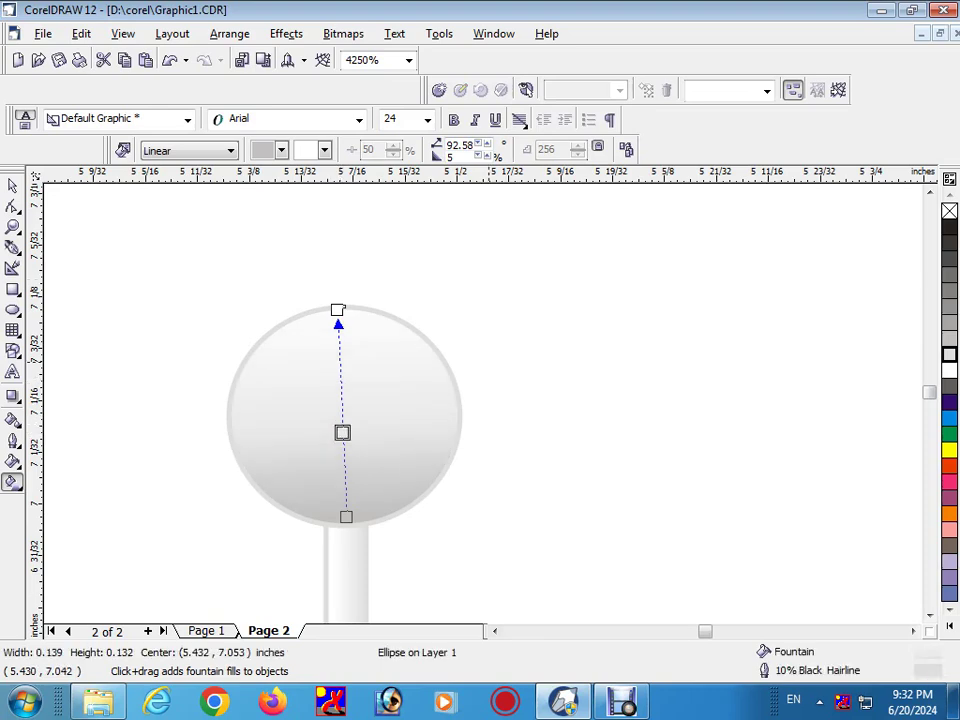
scroll(531, 450, down, 3)
scroll(366, 355, down, 6)
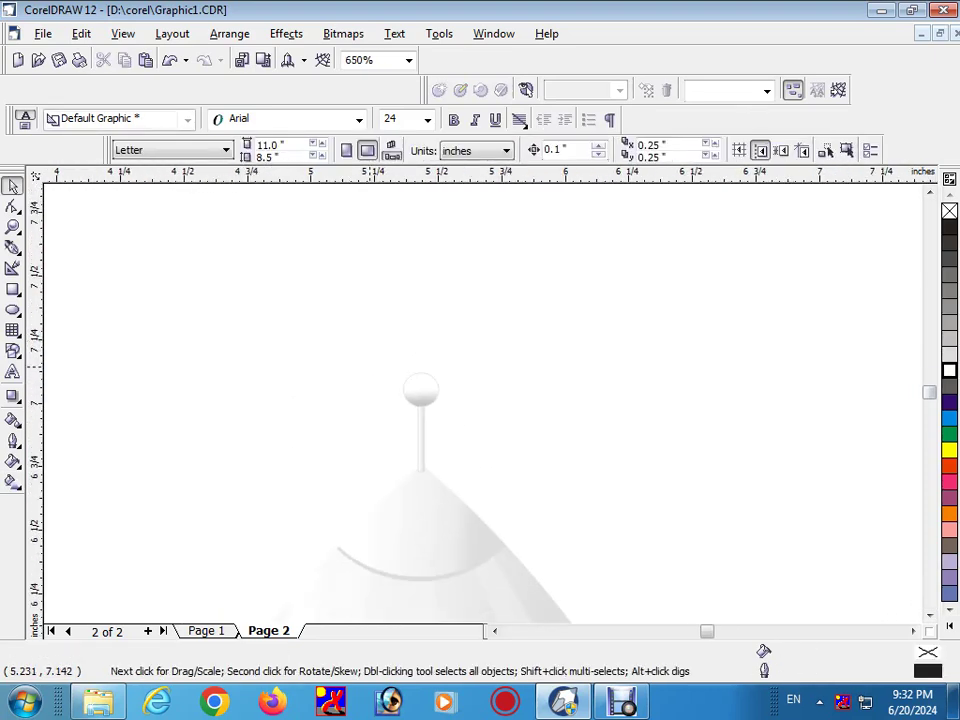
scroll(361, 412, up, 4)
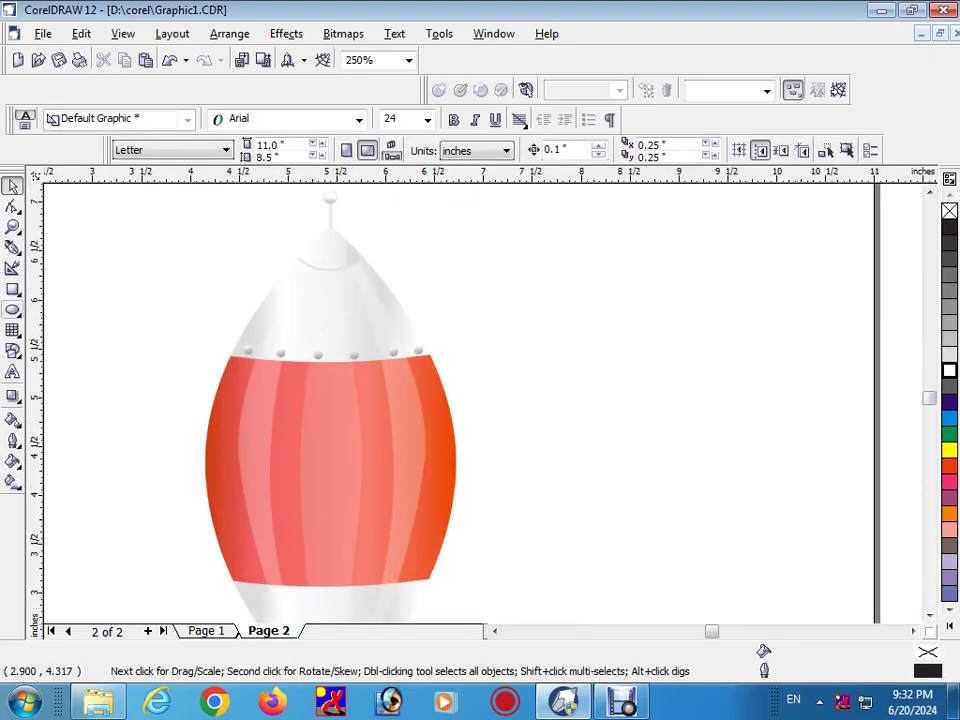
Draw a window ellipse about 1.33 by 1.28 inches in the middle of the red band, with 10% Black fill and outline
click(13, 310)
drag(265, 384, 402, 514)
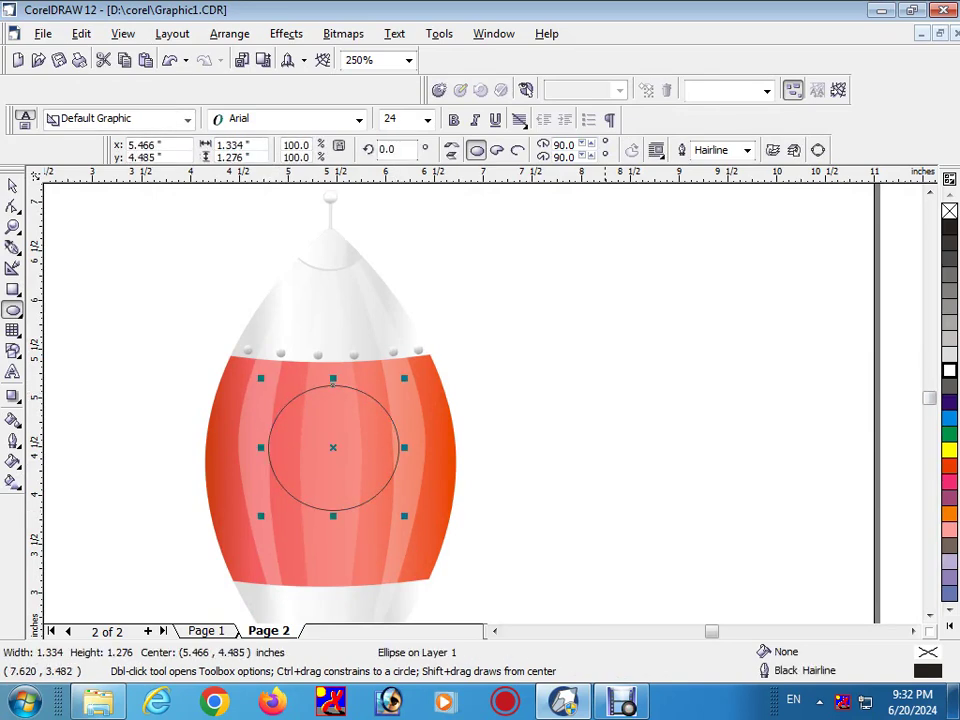
click(949, 354)
Shade the window with a vertical linear fountain fill from grey at its bottom to white at its top, with a white middle stop
click(13, 461)
click(13, 482)
drag(333, 501, 333, 386)
click(281, 150)
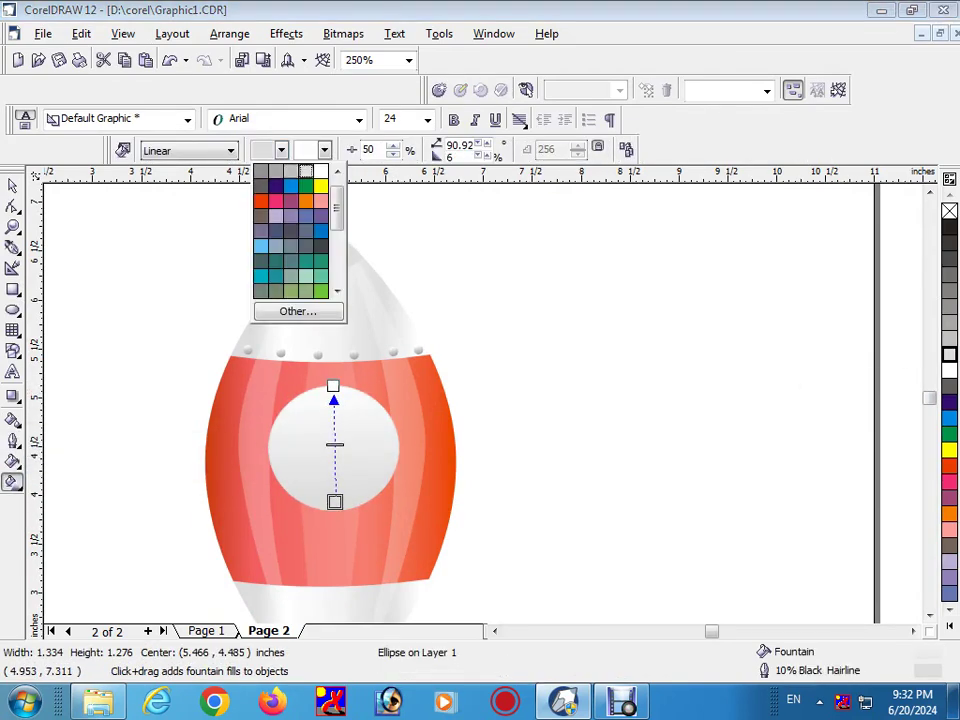
click(286, 177)
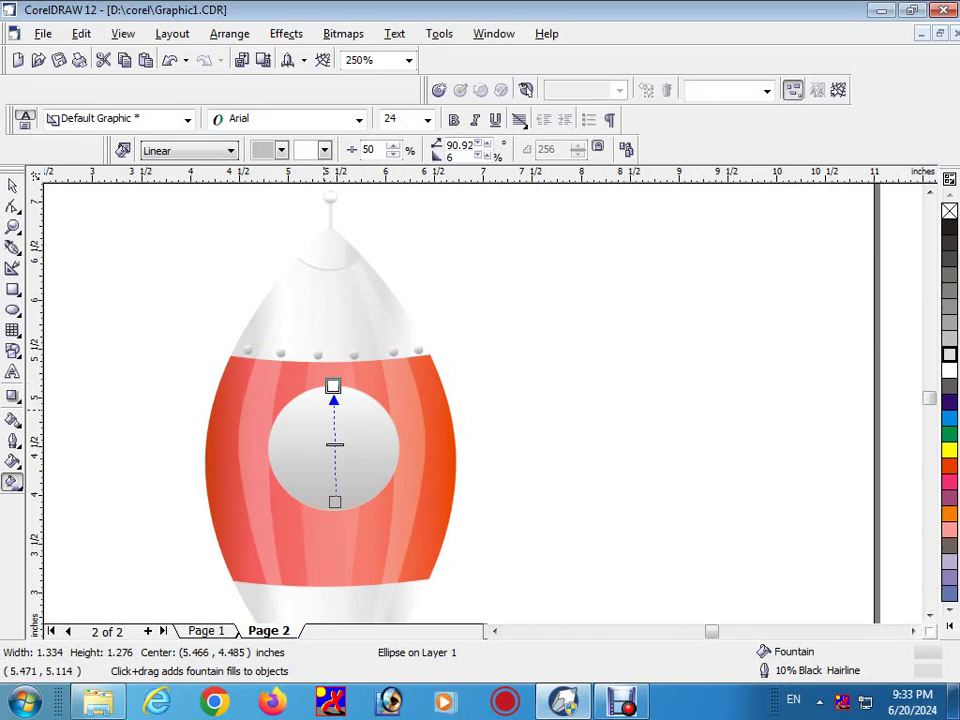
click(334, 446)
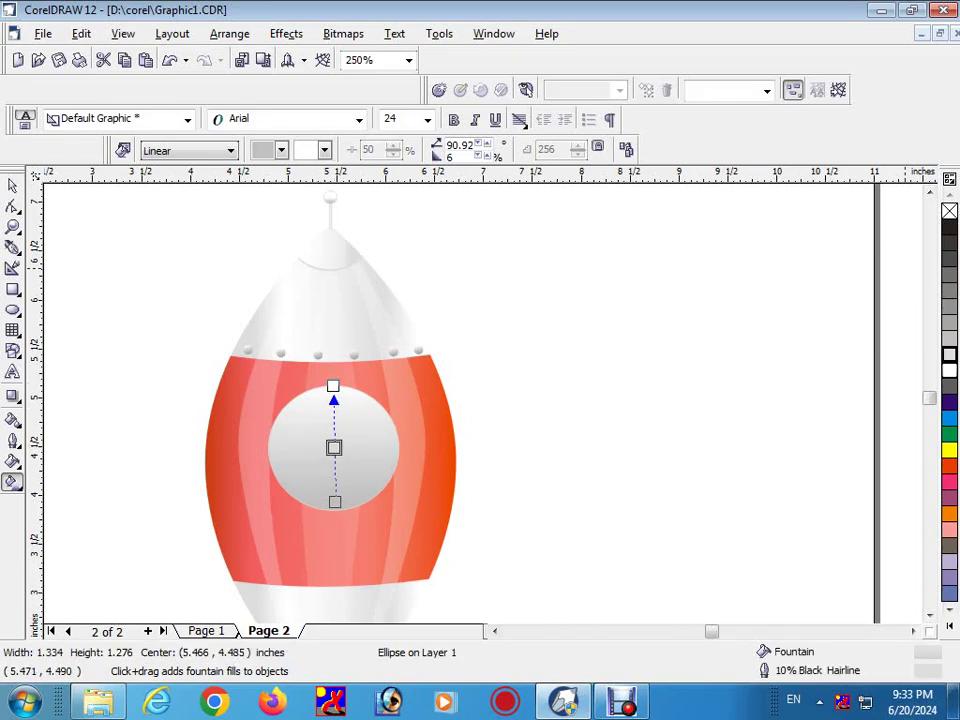
click(949, 370)
Resize the window ellipse to about 1.30 by 1.24 inches and mirror it vertically
key(space)
drag(262, 380, 257, 375)
drag(257, 519, 247, 521)
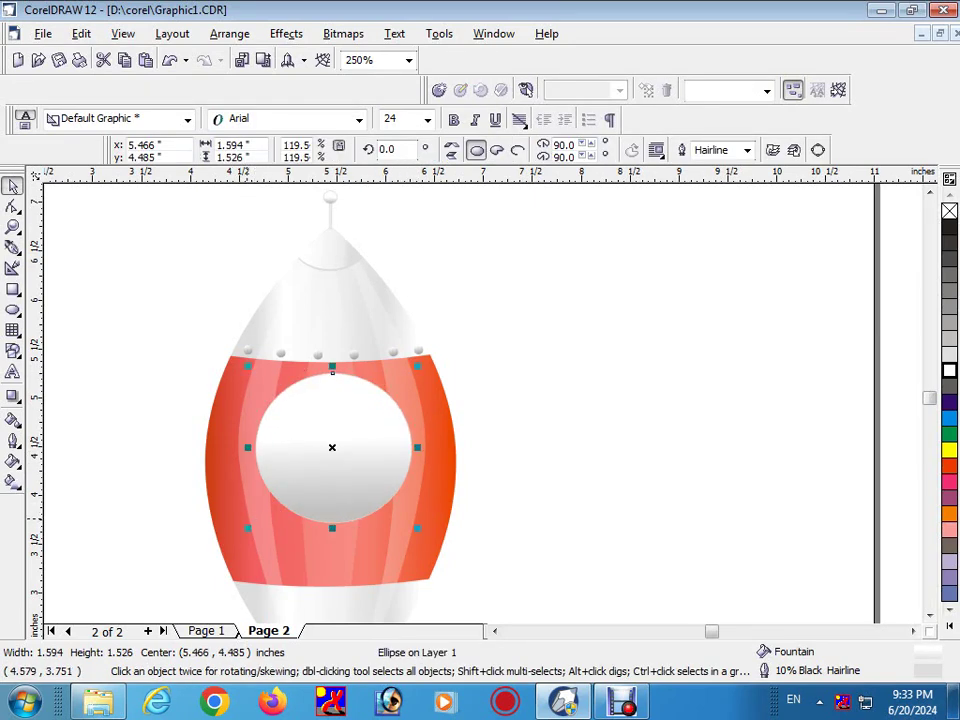
drag(417, 375, 402, 389)
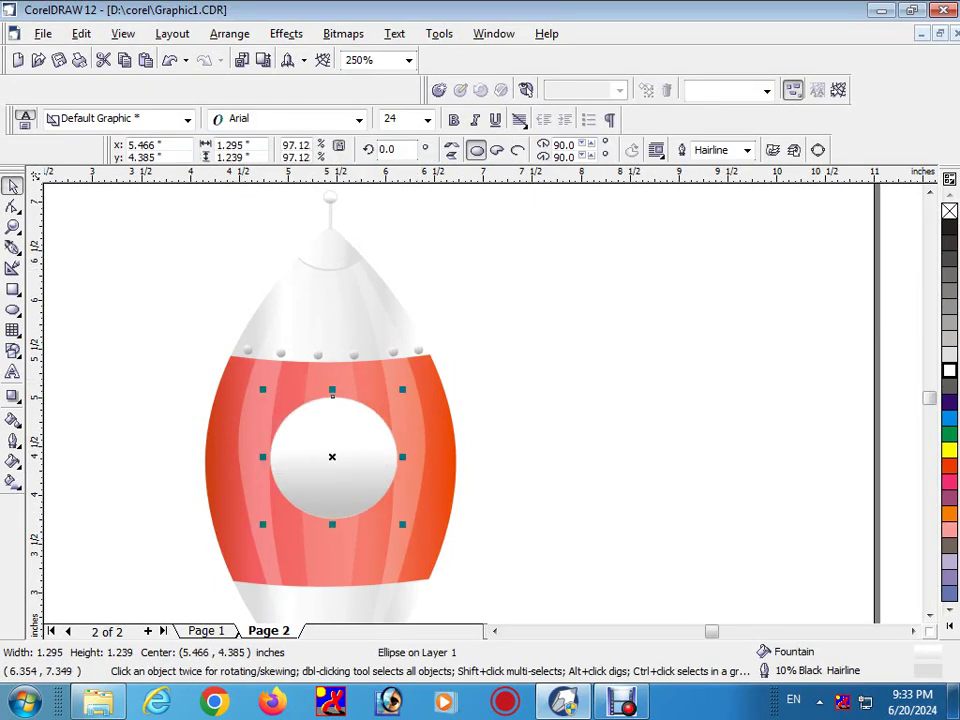
drag(332, 389, 332, 524)
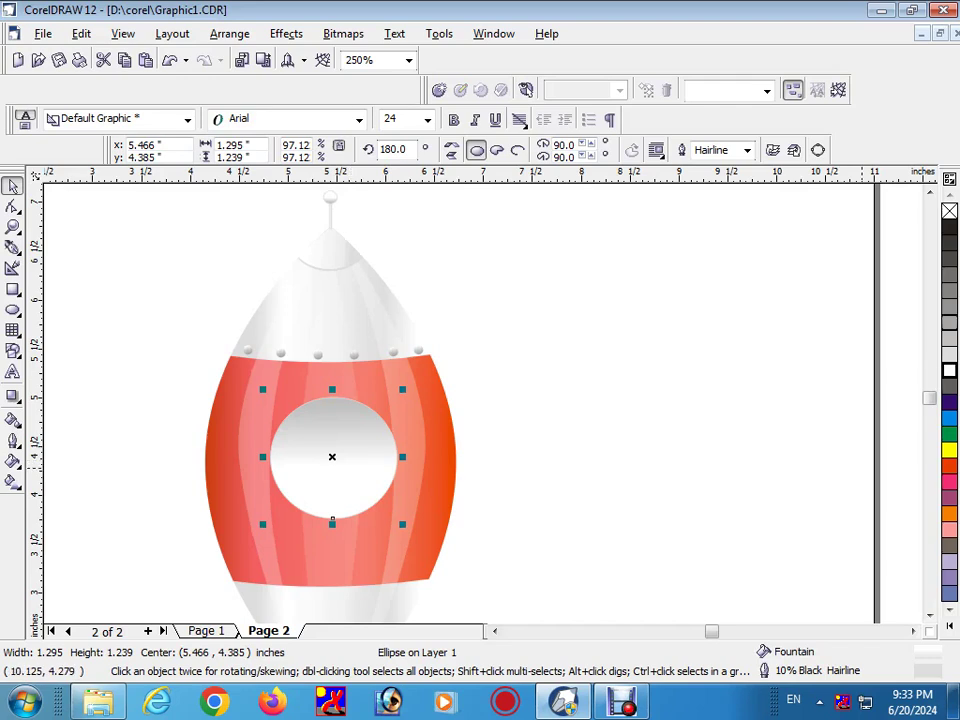
Add smaller concentric copies of the window ellipse and fill the innermost, about 0.80 by 0.76 inches, with Cyan
key(ctrl+z)
drag(402, 389, 378, 413)
click(949, 418)
key(g)
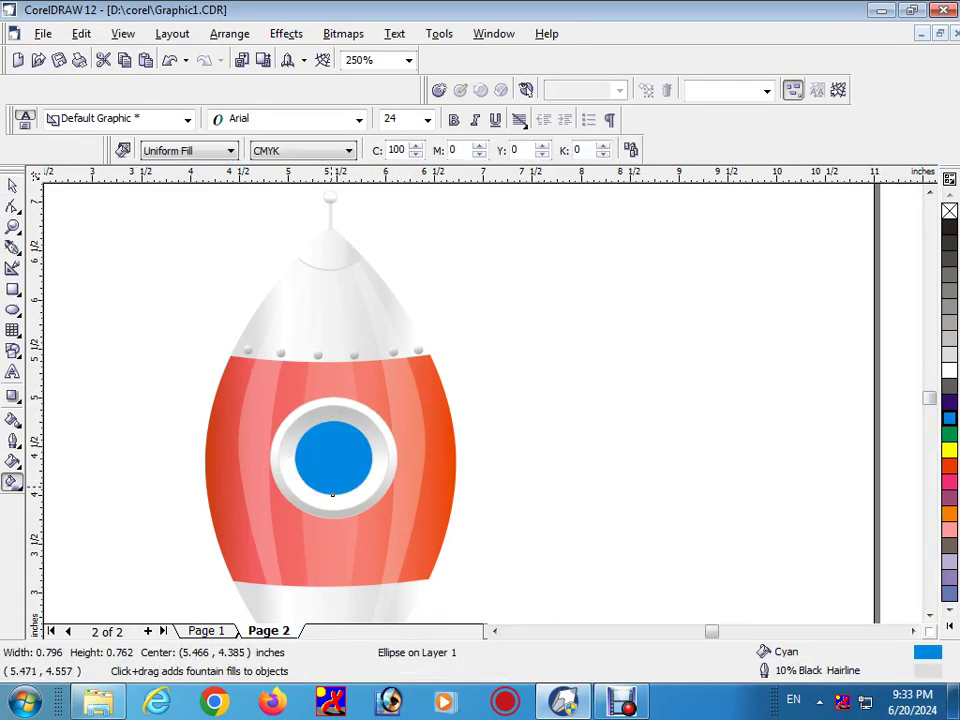
Shade the cyan ellipse with a vertical linear fountain fill from Cyan at its bottom to light blue at its top, with the midpoint at 31%
drag(332, 492, 333, 424)
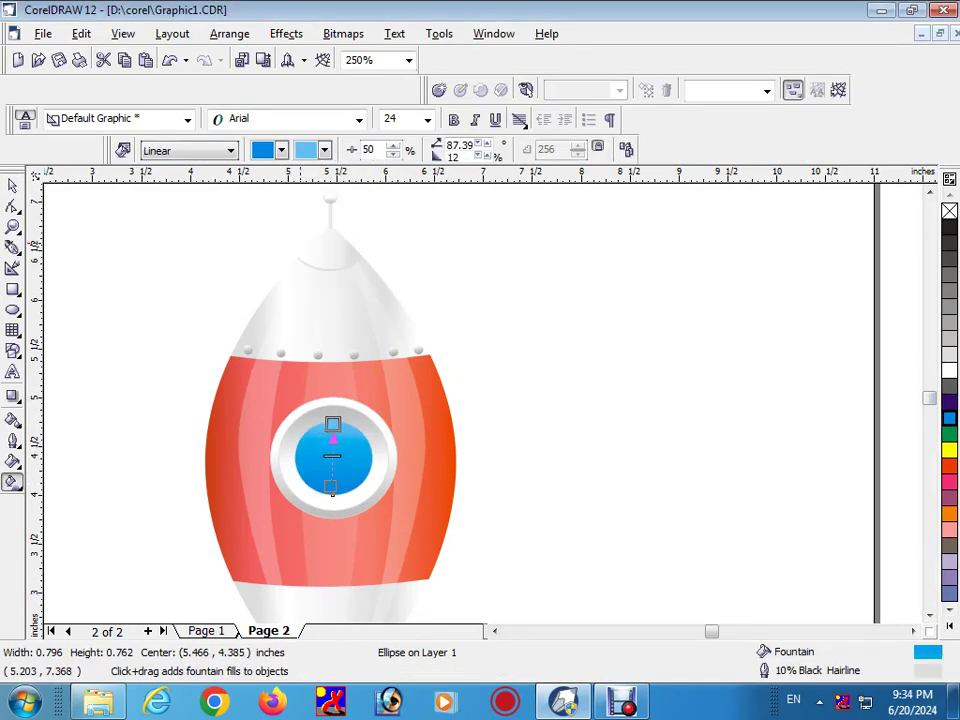
drag(331, 489, 335, 489)
scroll(333, 489, up, 2)
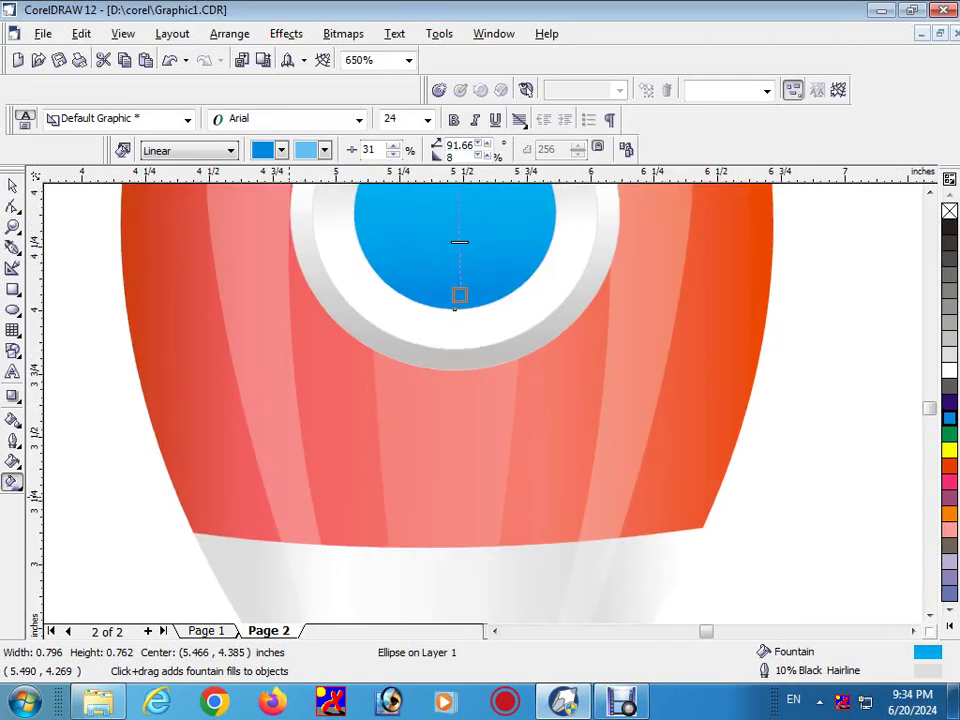
scroll(393, 385, down, 1)
scroll(394, 383, up, 1)
key(F5)
key(space)
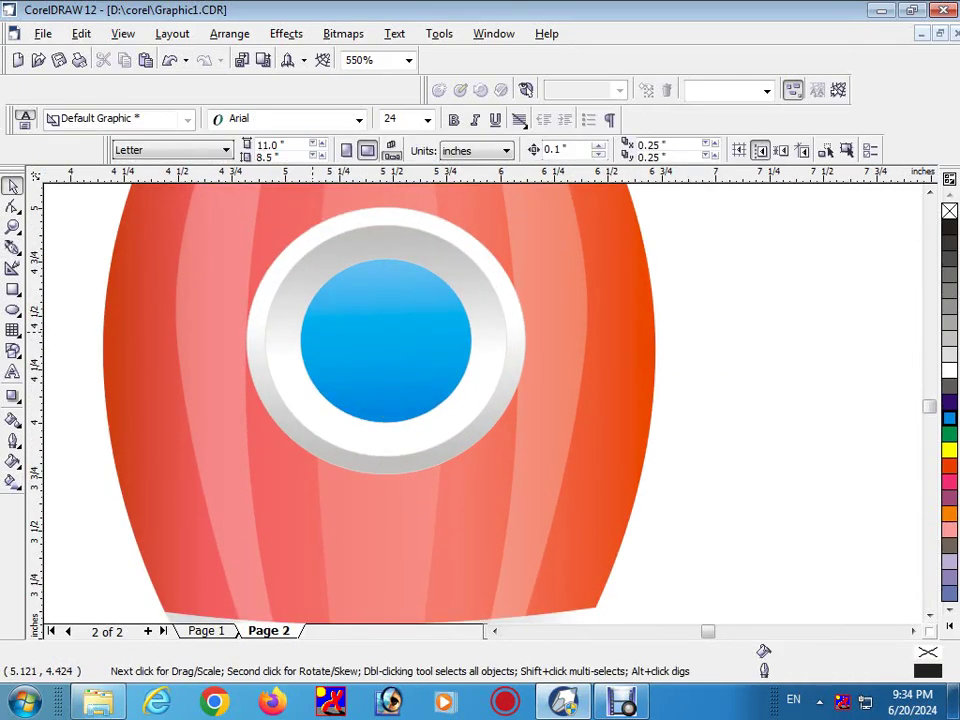
Intersect the blue ellipse with a smaller copy offset up and to its left, keeping the overlap, about 0.72 by 0.66 inches, without outline
click(311, 332)
mouse_move(292, 251)
mouse_down()
mouse_move(305, 256)
mouse_move(294, 245)
mouse_up()
shift+click(428, 399)
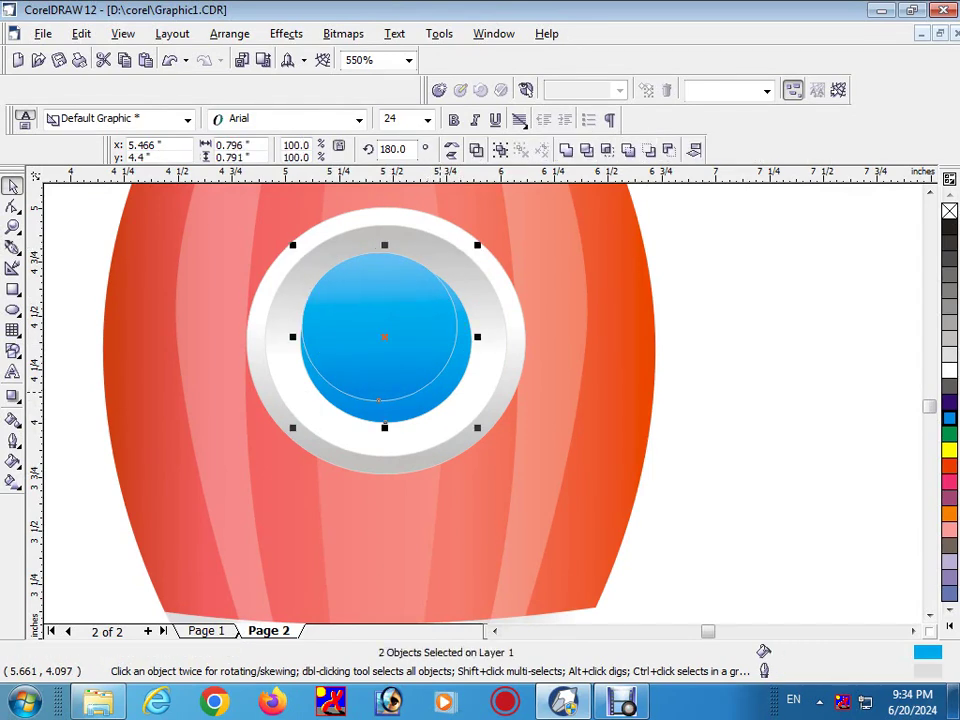
shift+click(402, 326)
key(Escape)
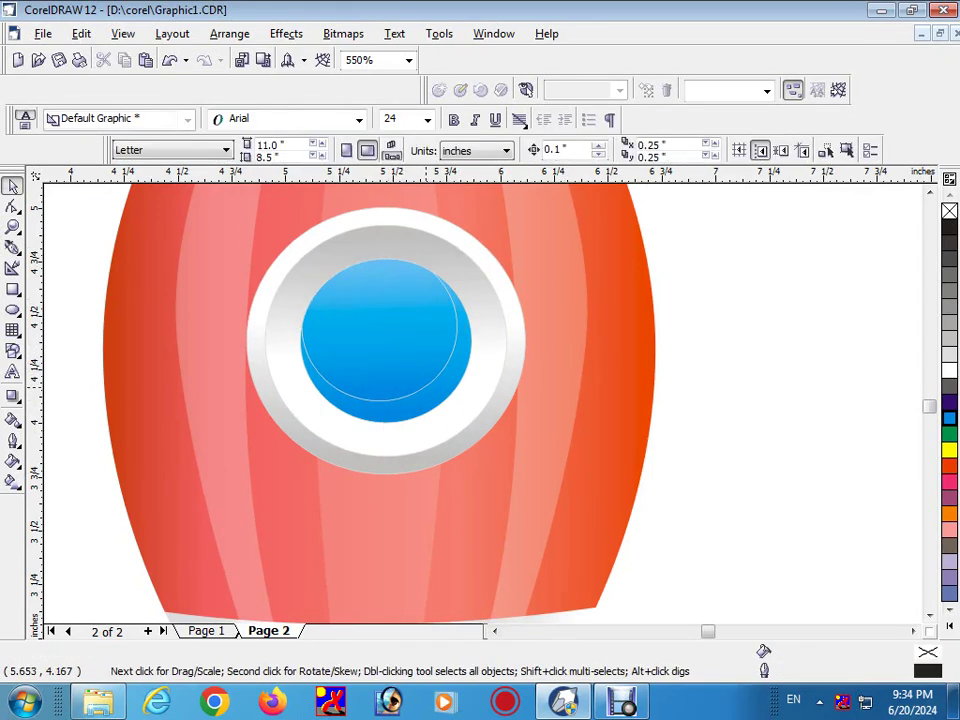
click(438, 402)
key(Tab)
key(Tab)
key(Tab)
key(Tab)
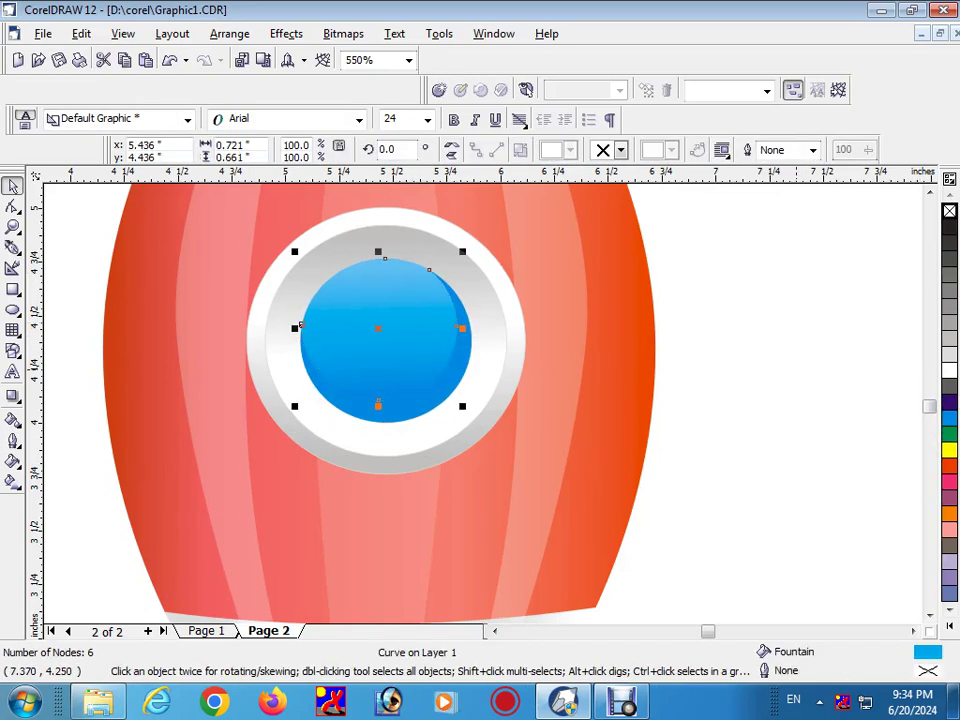
Fill the full blue ellipse behind the overlap shape with a darker blue to form a shaded rim
key(Escape)
click(427, 383)
click(949, 585)
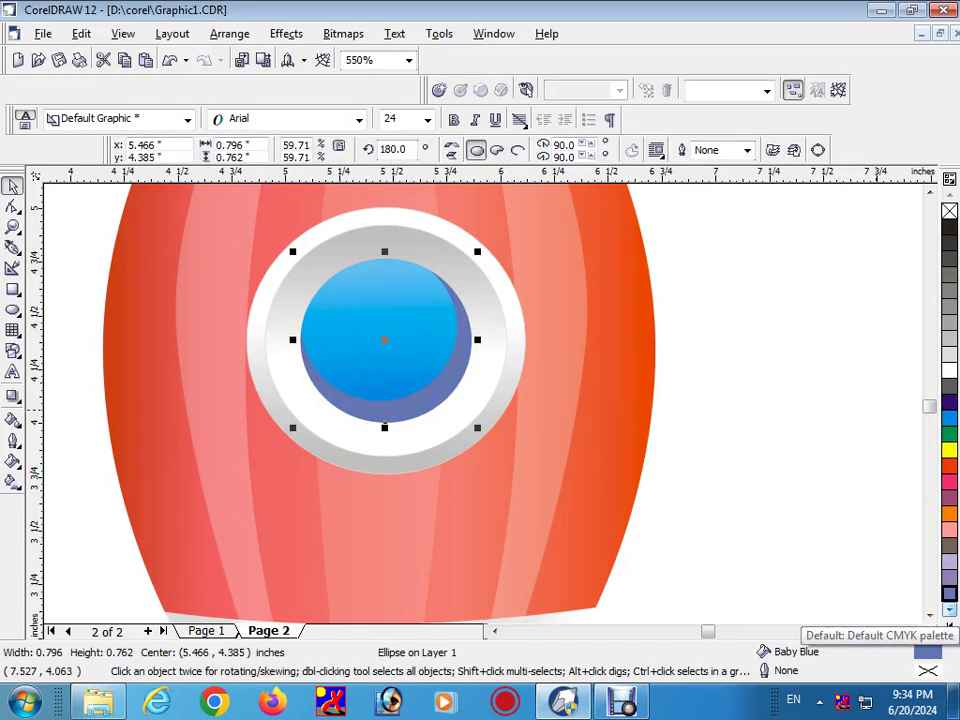
scroll(949, 575, down, 1)
click(949, 612)
click(912, 226)
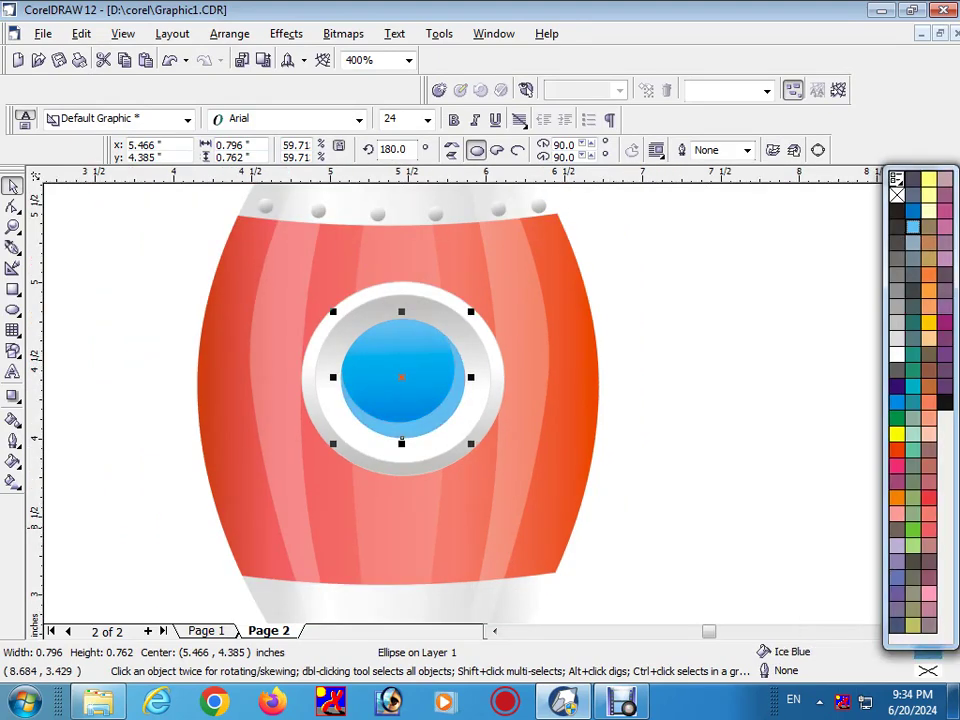
scroll(505, 375, down, 1)
scroll(437, 431, up, 1)
click(949, 290)
click(909, 391)
scroll(585, 523, down, 1)
scroll(489, 407, up, 1)
Create a reflection from a smaller copy of the glass shape intersected at its upper left, and fill it with Ice Blue
click(481, 414)
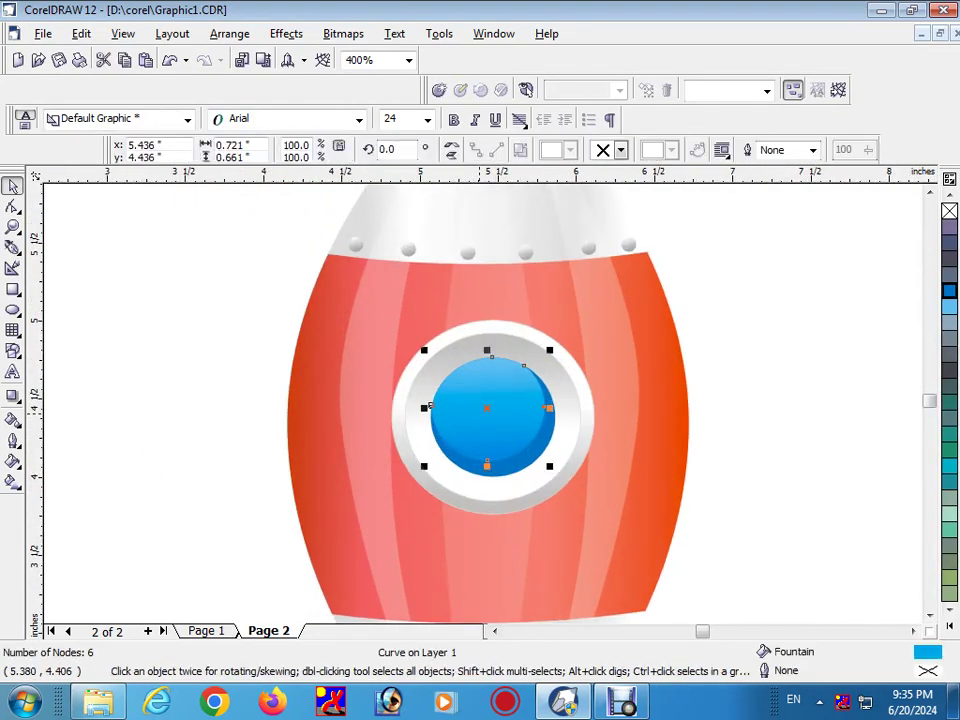
drag(549, 466, 536, 420)
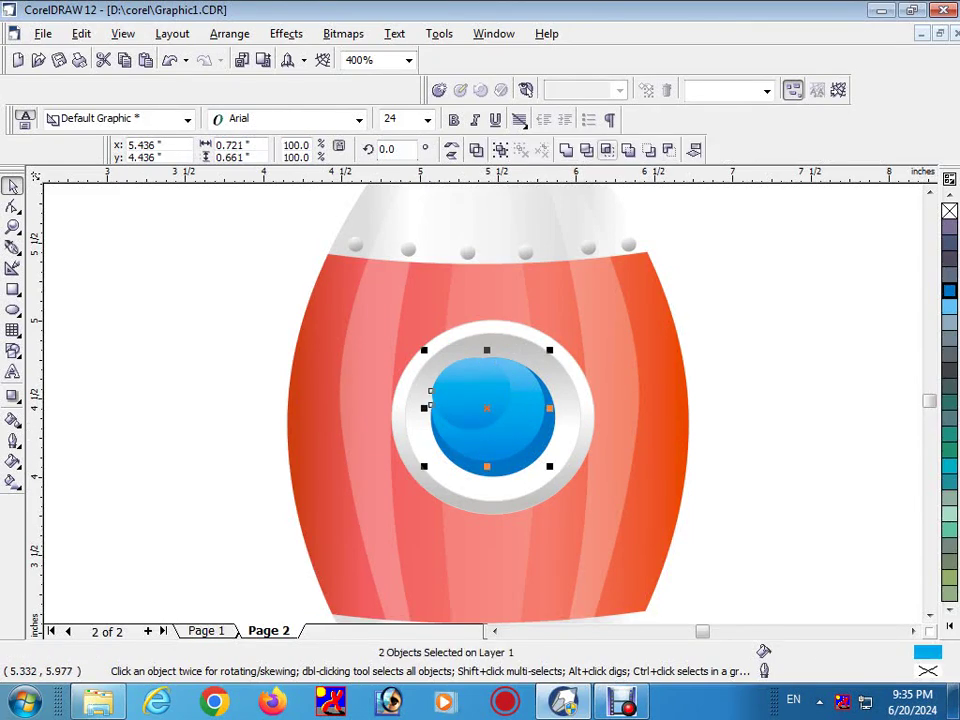
key(Escape)
click(463, 385)
click(949, 307)
key(Escape)
Select all five objects of the window and move them slightly higher on the red band
scroll(476, 437, down, 1)
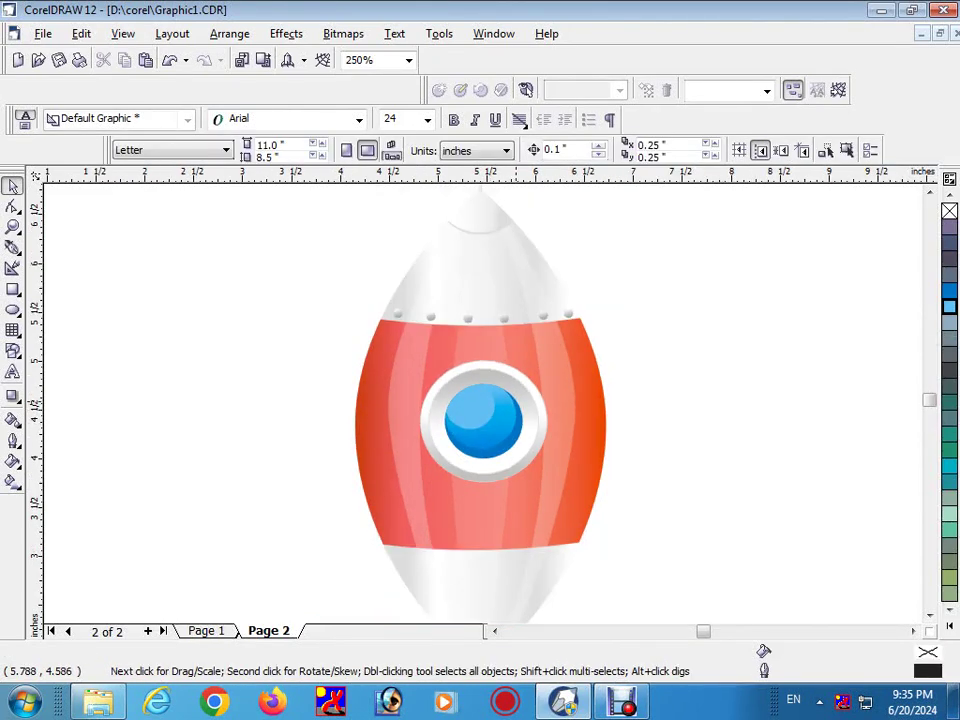
scroll(480, 420, down, 2)
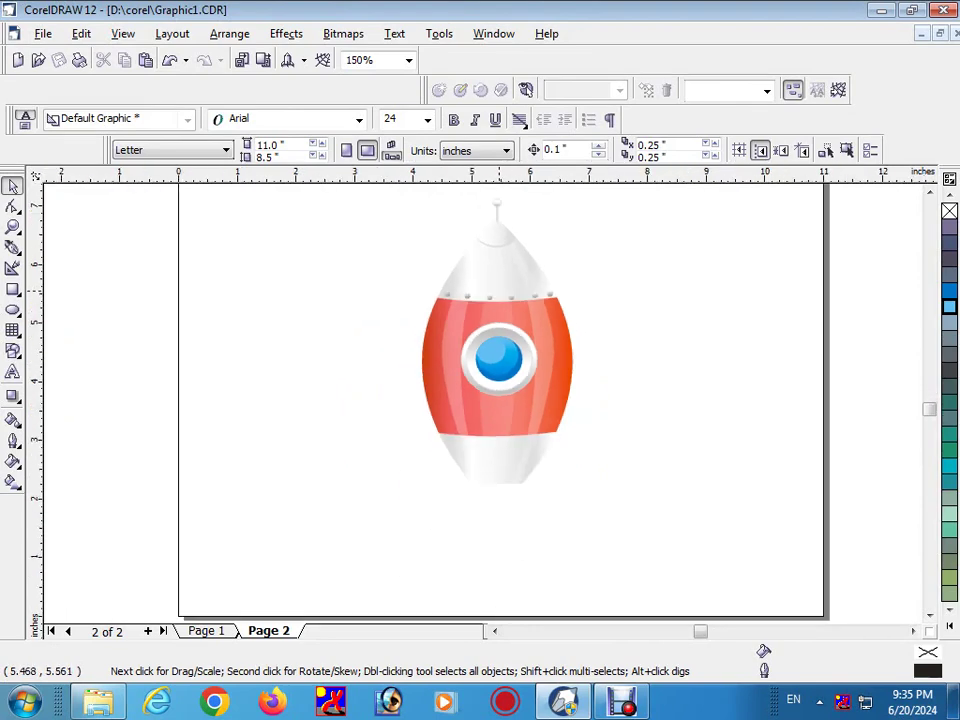
scroll(480, 420, up, 3)
drag(553, 430, 553, 431)
shift+click(435, 349)
drag(435, 349, 427, 348)
key(Escape)
scroll(427, 348, down, 3)
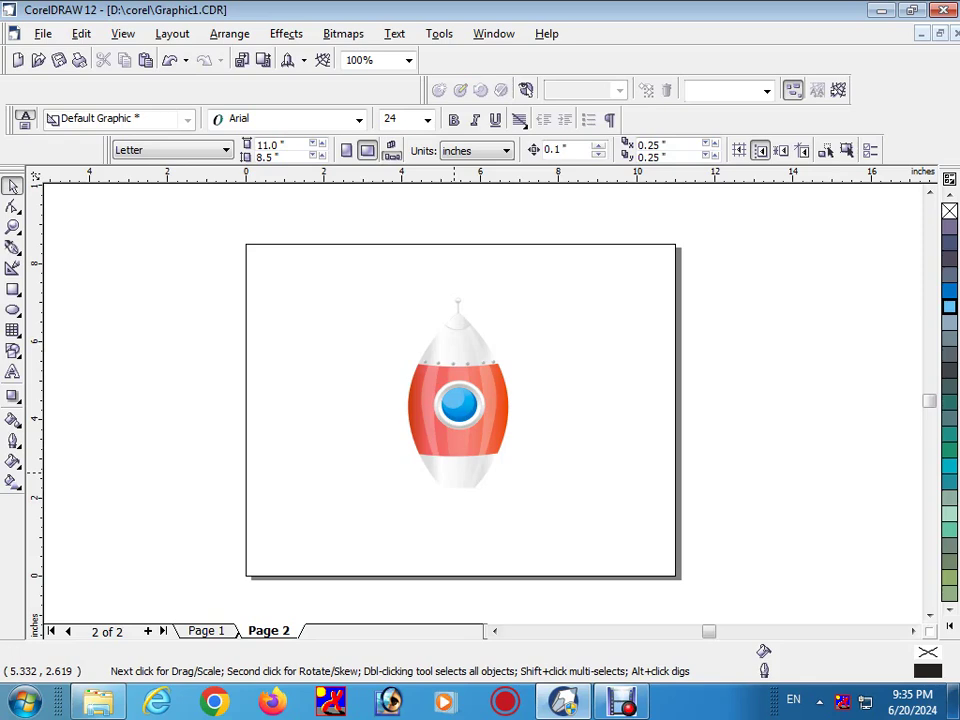
scroll(452, 474, up, 2)
scroll(464, 448, down, 1)
click(341, 425)
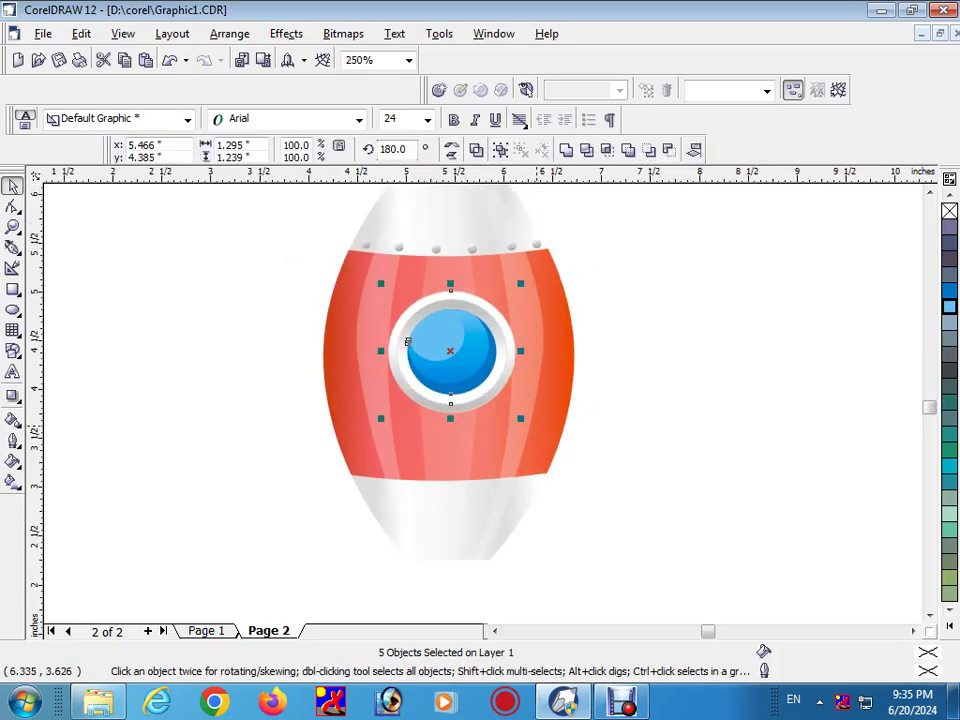
key(Escape)
Draw a door rectangle about 0.91 by 0.93 inches below the window and set its corner roundness to 20
click(13, 289)
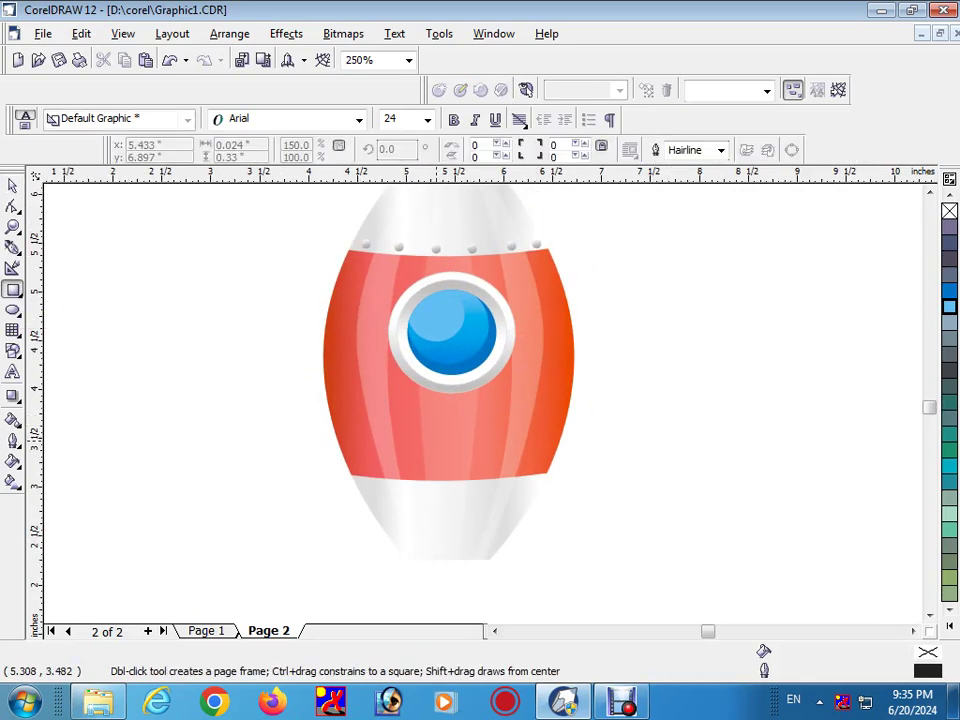
scroll(444, 441, up, 2)
drag(514, 517, 373, 372)
key(space)
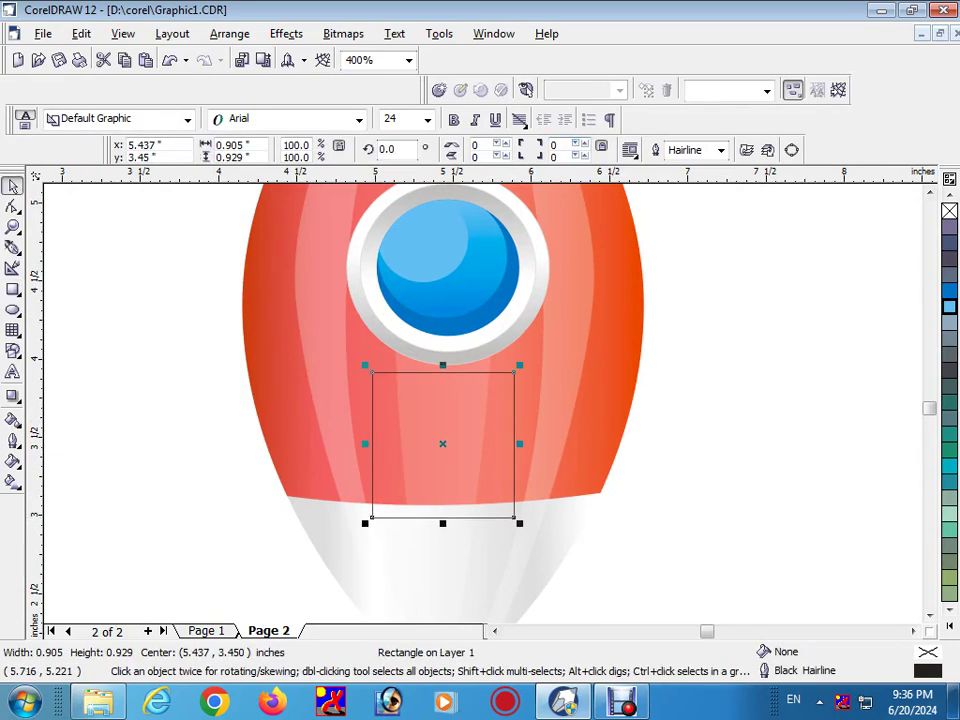
text(20)
key(Return)
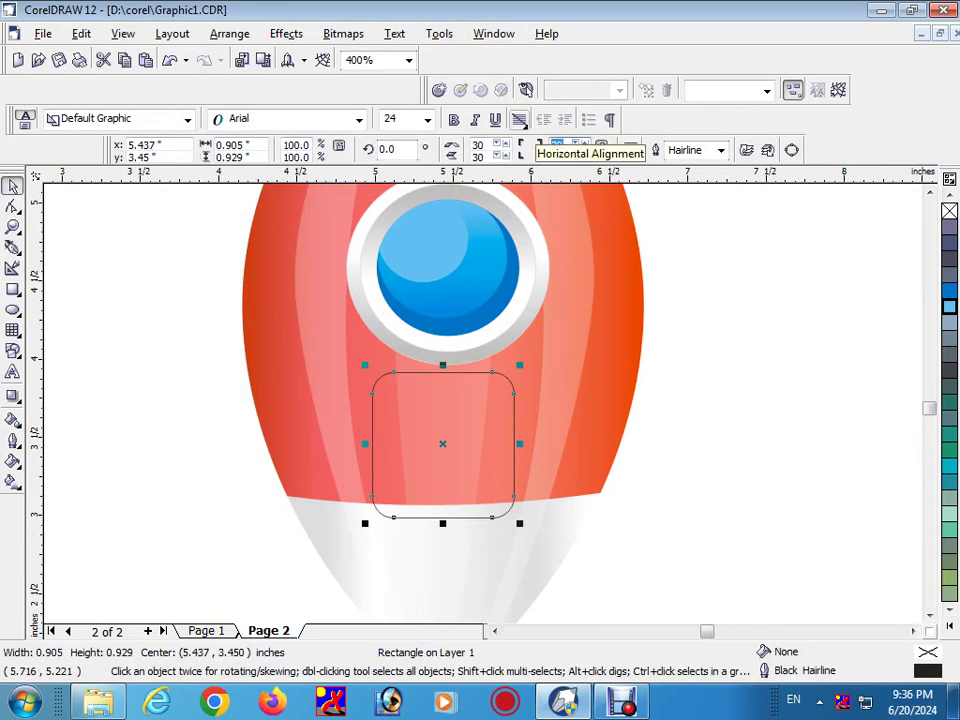
Fill the rounded rectangle with slate grey and intersect it with the red band, keeping only the door-shaped overlap
click(949, 354)
shift+click(510, 183)
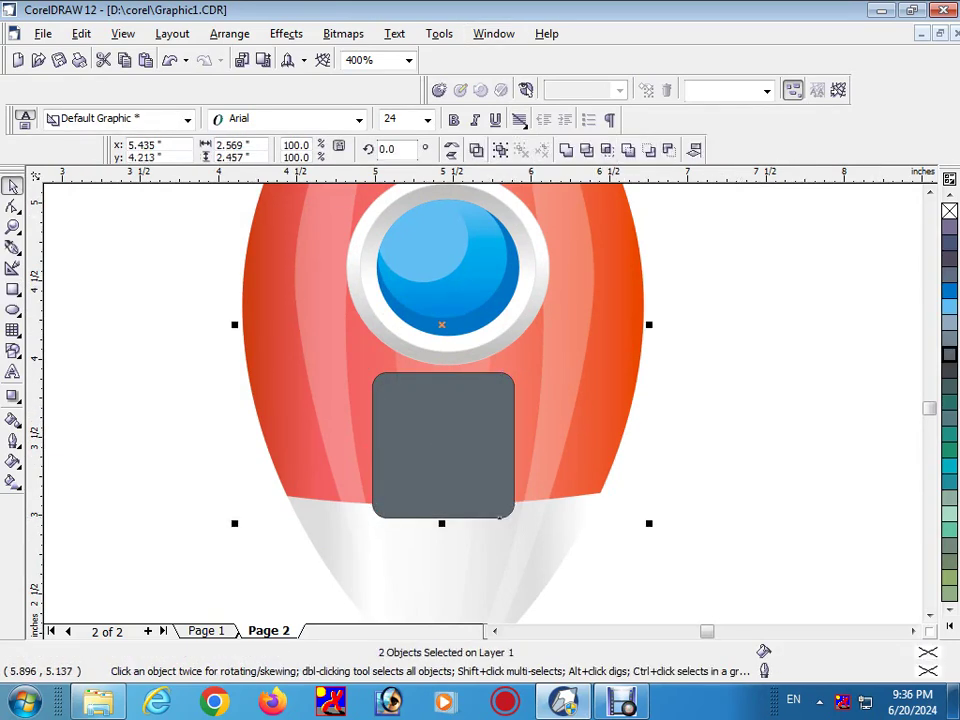
click(603, 150)
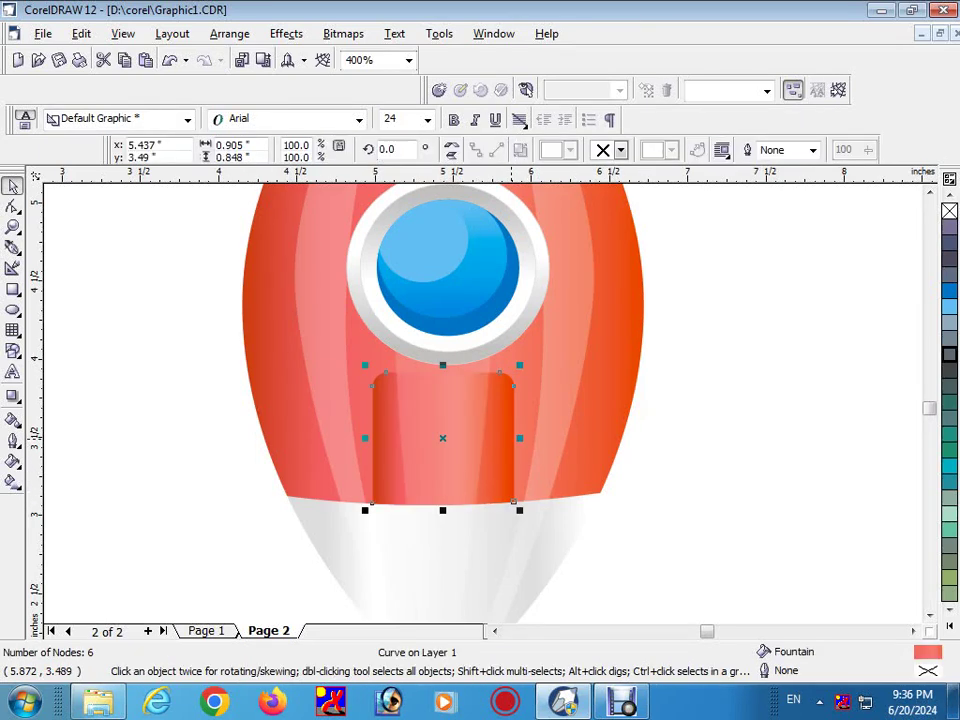
key(g)
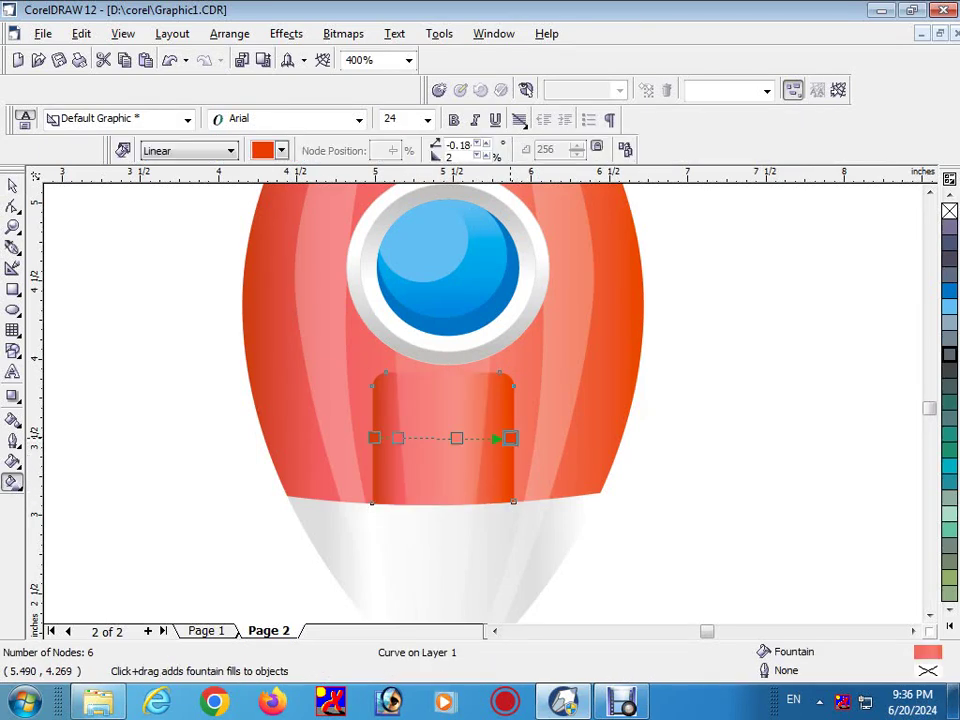
key(space)
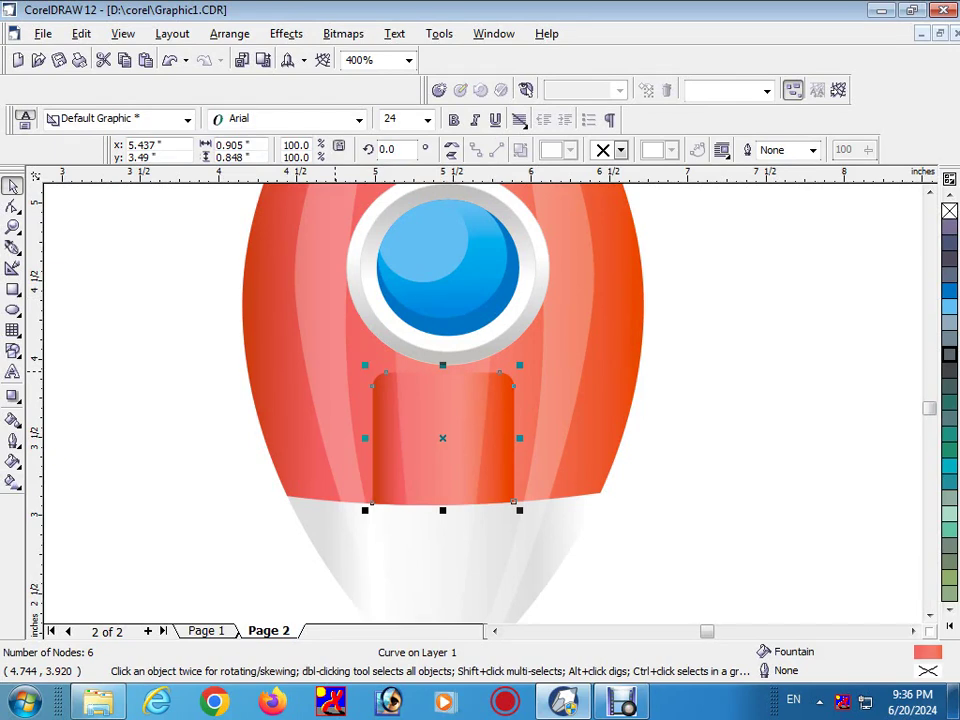
Adjust the door's linear fountain fill line, change its right end color to pink and remove the stop near its left end
key(g)
drag(444, 389, 381, 455)
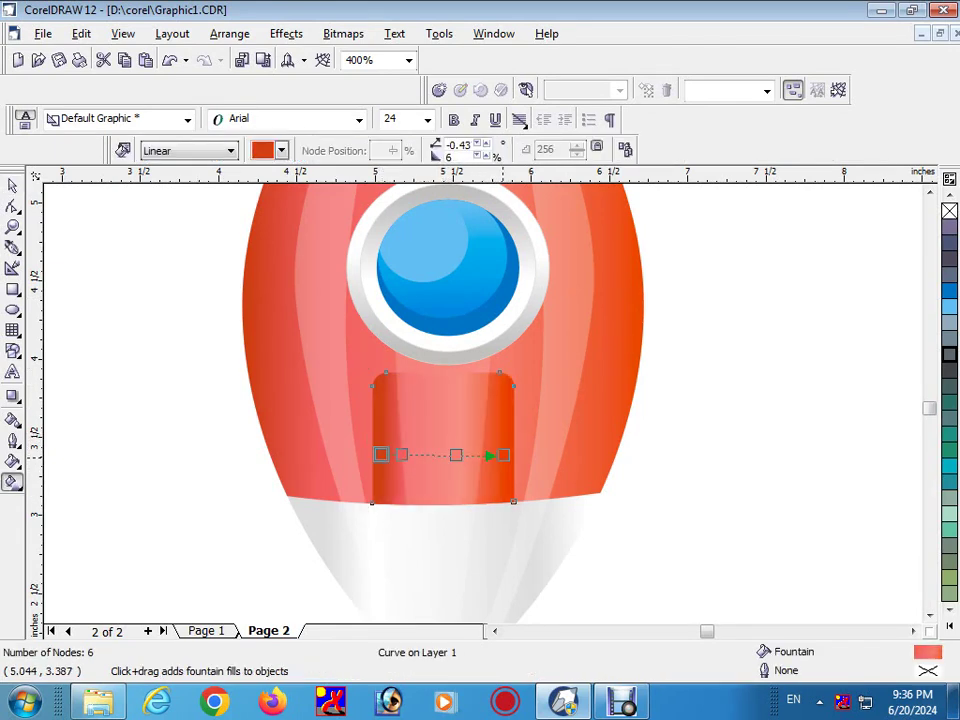
drag(503, 455, 510, 452)
click(281, 150)
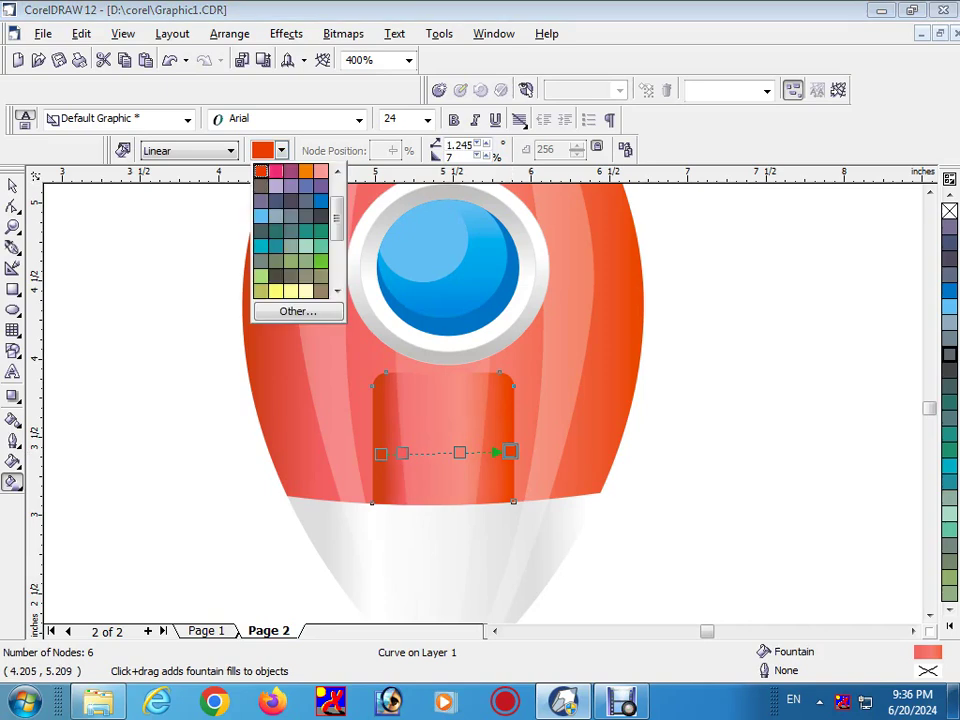
click(294, 185)
click(281, 150)
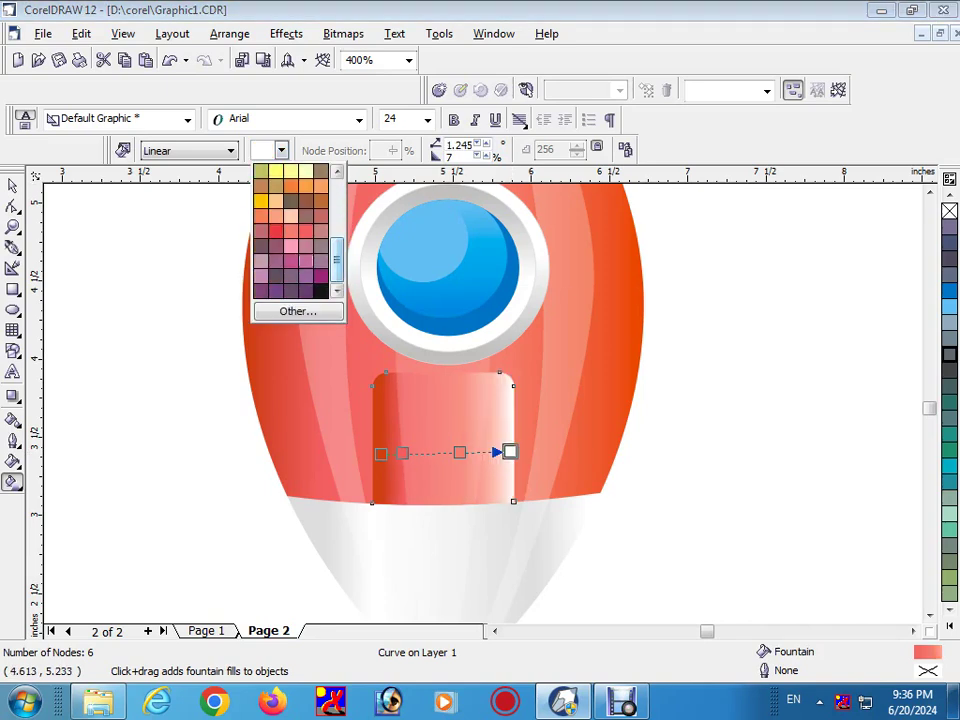
click(300, 210)
click(459, 452)
double_click(401, 453)
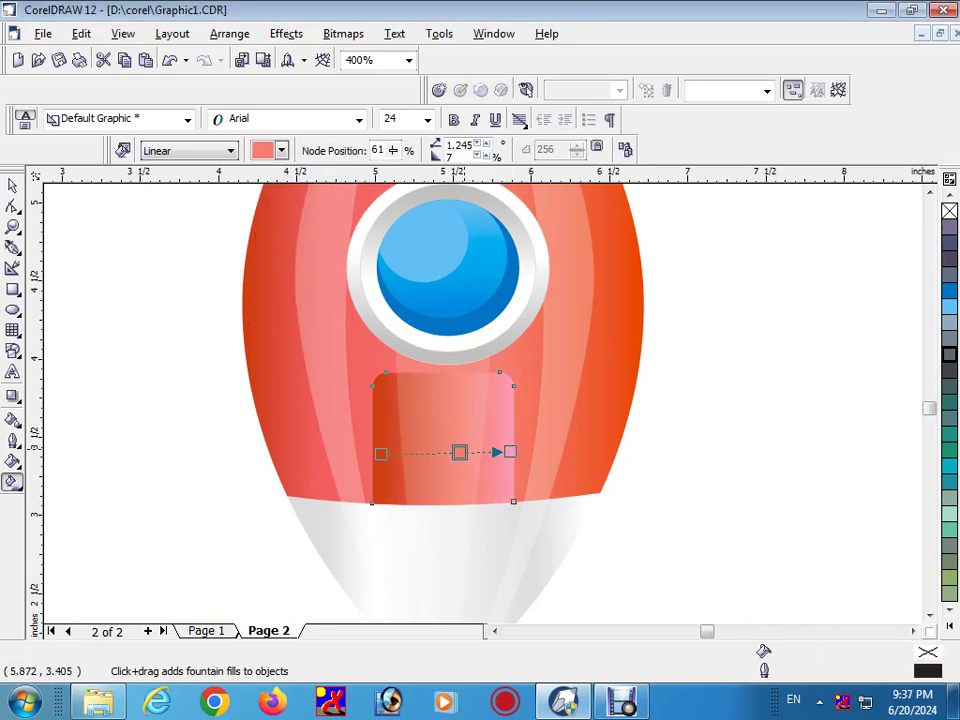
Make an inner copy of the door, about 0.79 by 0.79 inches, mirrored horizontally and aligned with the door's lower edge
key(space)
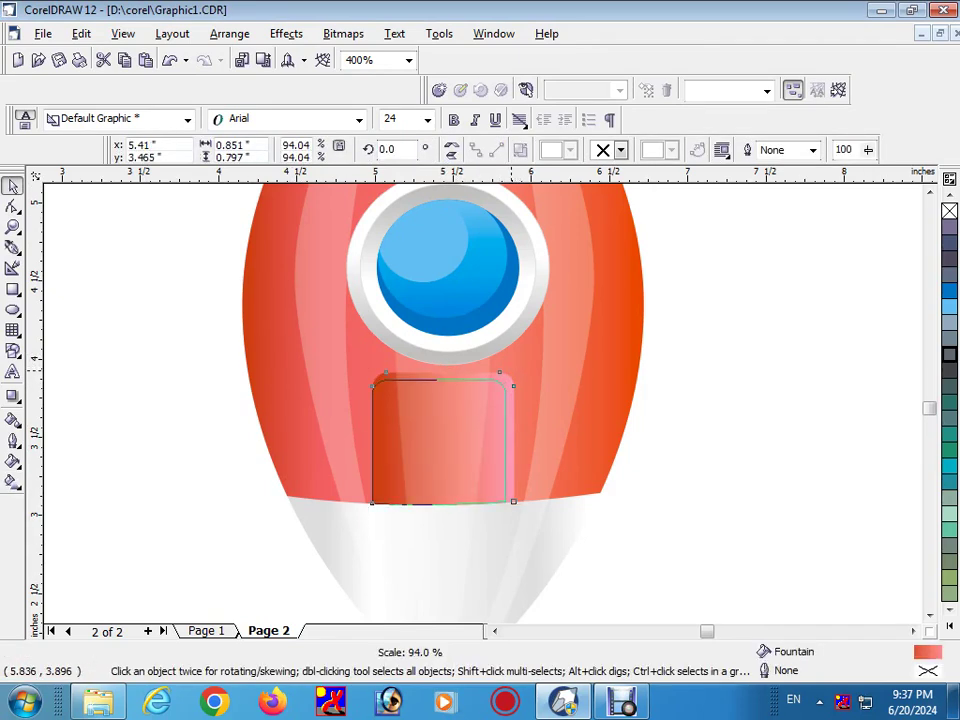
key(ctrl+c)
drag(509, 368, 506, 388)
drag(364, 441, 374, 441)
key(g)
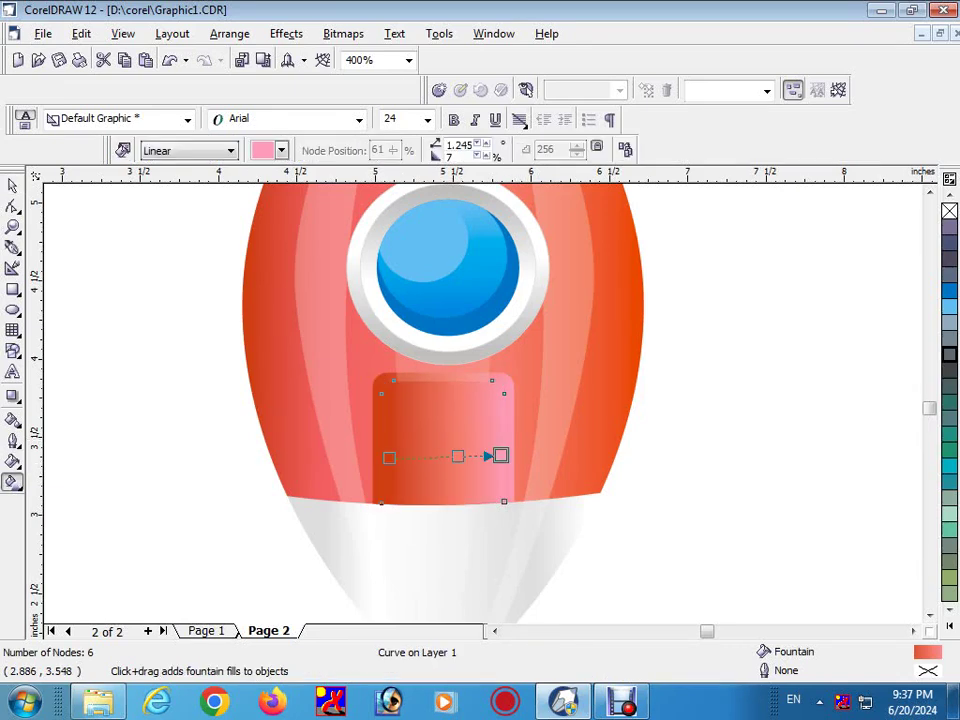
key(space)
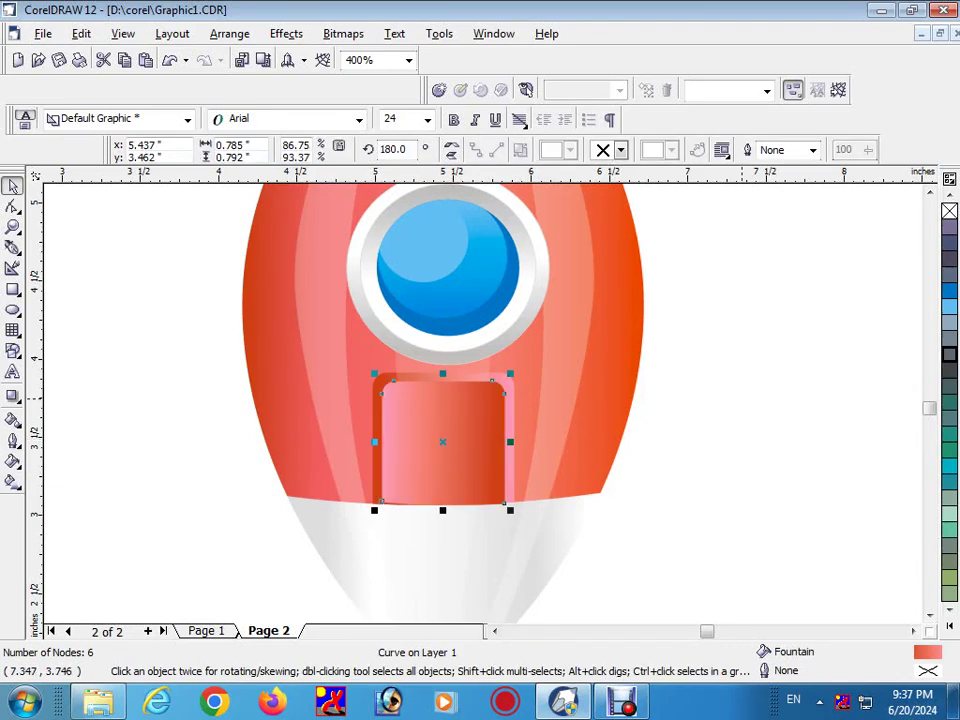
Set the left end color of the inner door's fountain fill to red and move its middle stop to 53%
scroll(469, 441, up, 1)
click(13, 481)
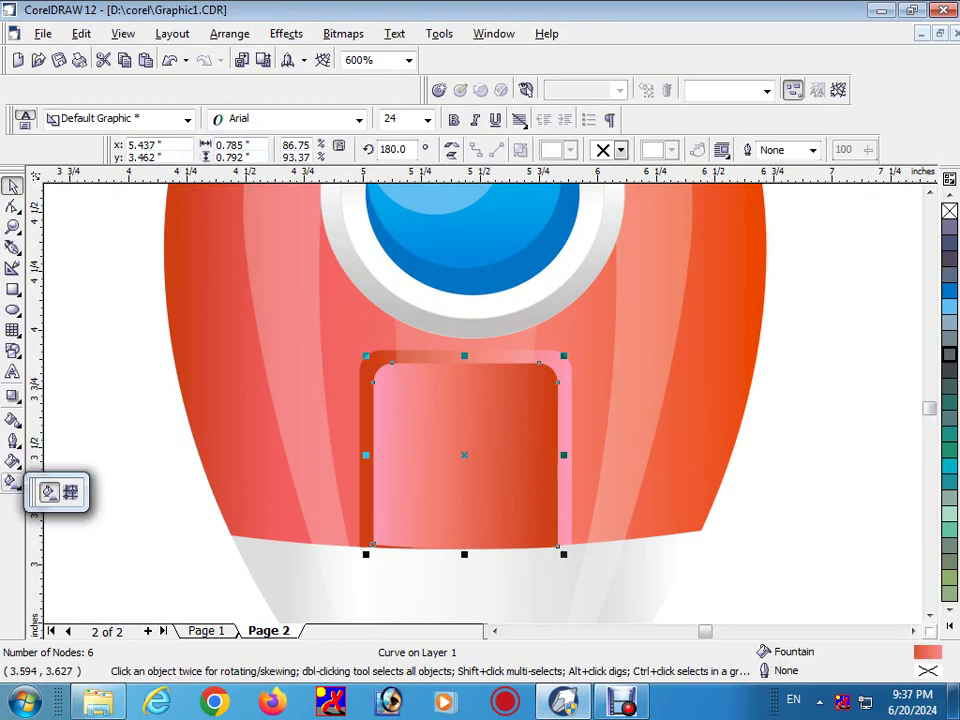
click(950, 625)
click(897, 449)
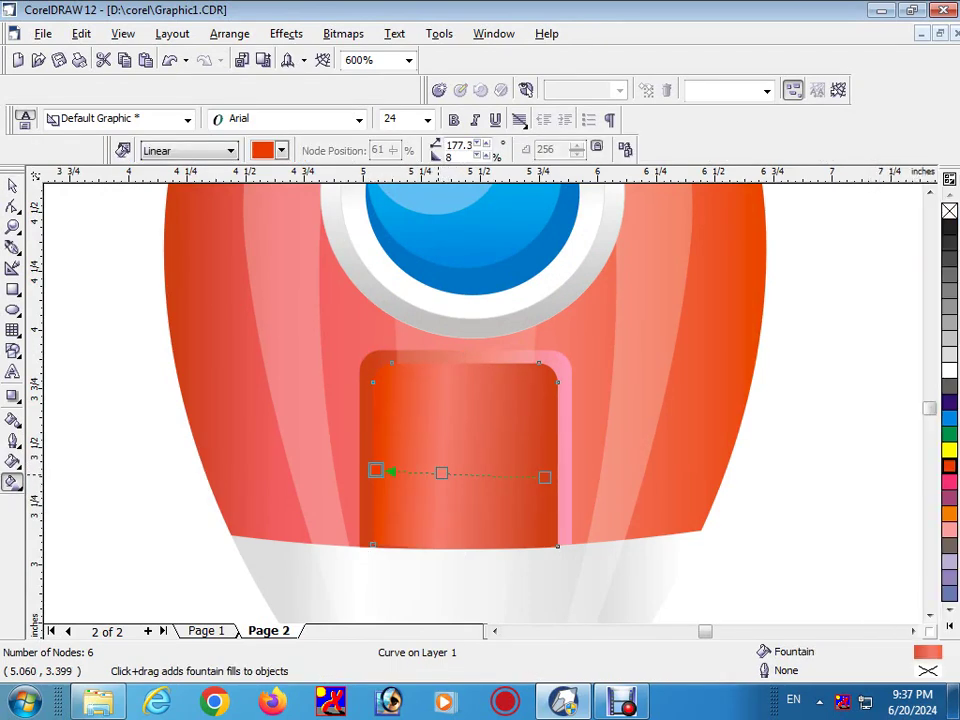
drag(441, 472, 454, 473)
Color the inner door's middle stop pink, add a pink stop at 17%, and spread the two stops toward the ends
click(950, 625)
click(930, 593)
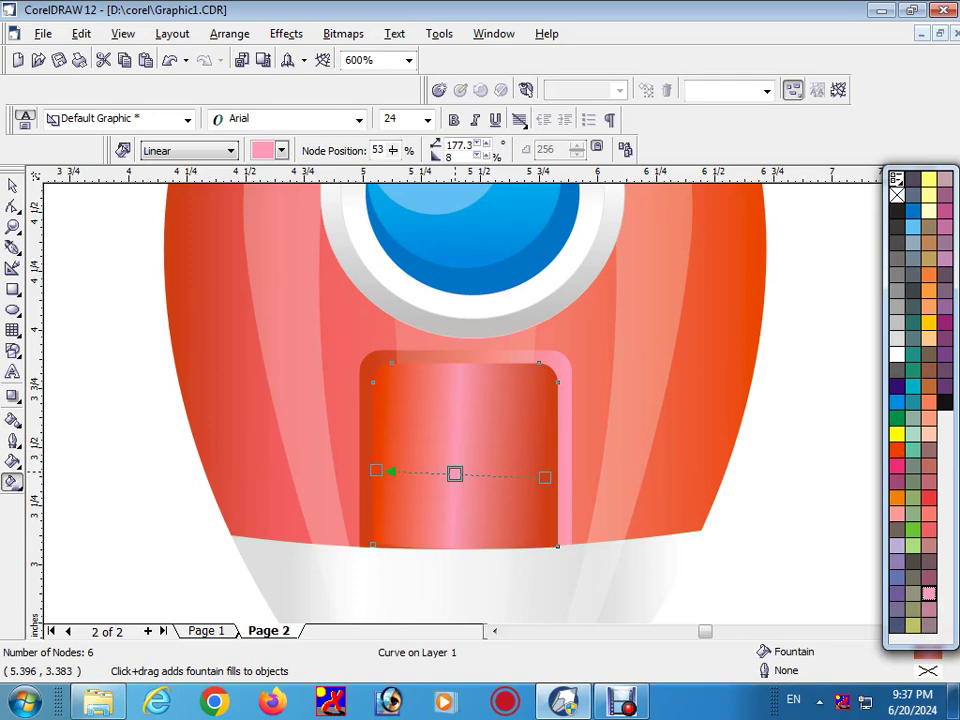
double_click(500, 475)
mouse_move(501, 475)
mouse_down()
mouse_move(522, 472)
mouse_move(415, 474)
mouse_move(511, 474)
mouse_up()
key(F3)
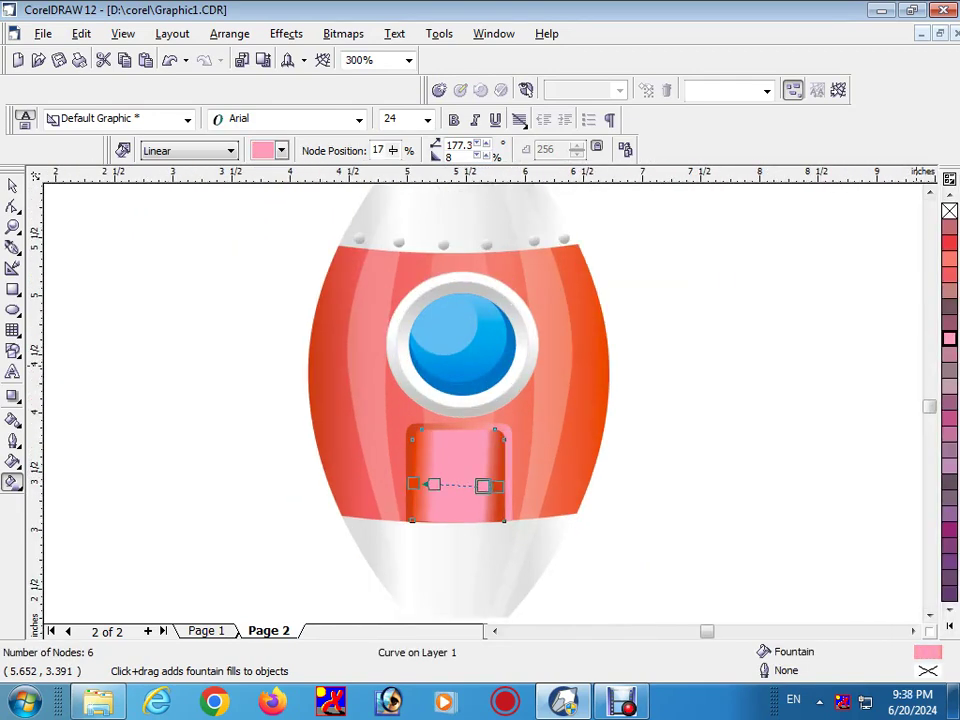
Recolor the two inner stops of the inner door's fountain fill to coral and salmon red, and deselect it
click(949, 275)
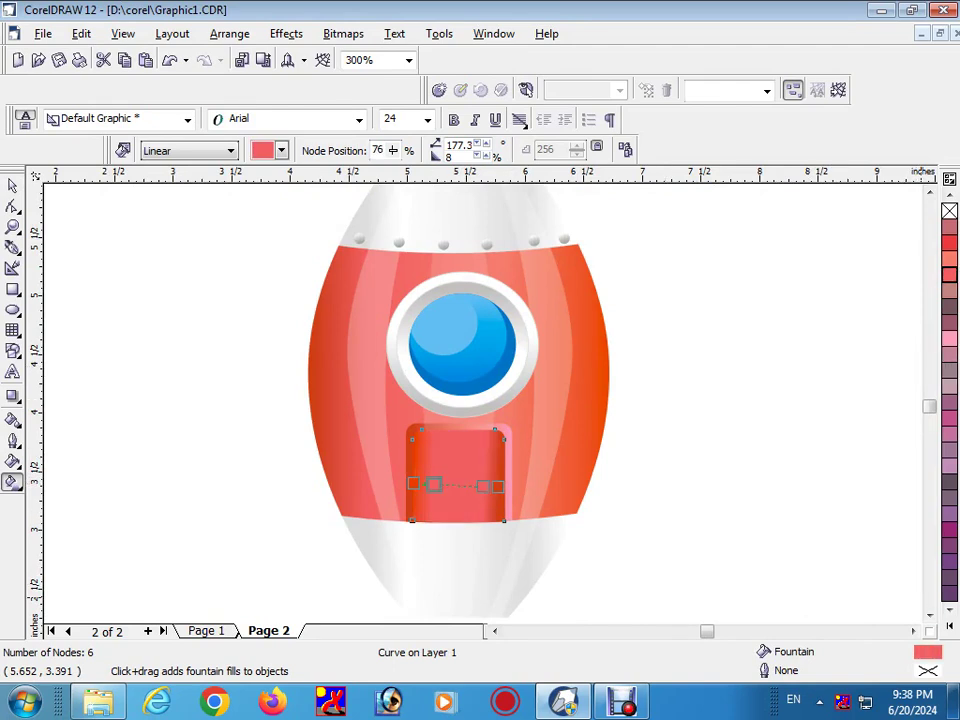
key(space)
key(Escape)
scroll(515, 440, down, 2)
scroll(515, 440, up, 1)
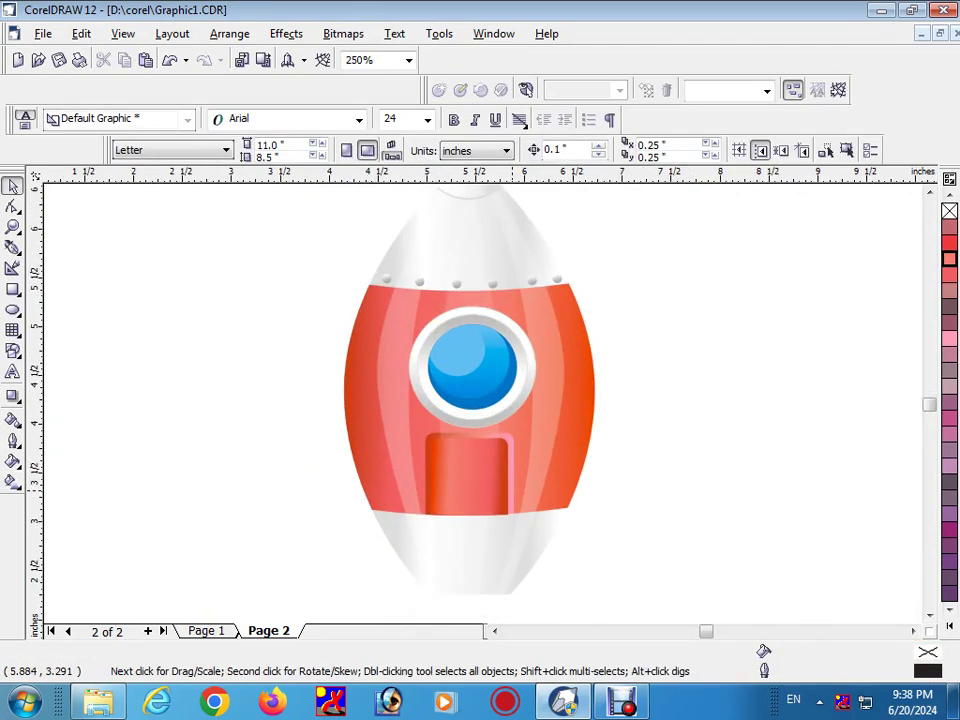
Reposition the outer door's linear fountain fill diagonally from above its upper-left corner past its lower-right corner, with a light gray end color
scroll(512, 490, up, 2)
click(512, 490)
key(space)
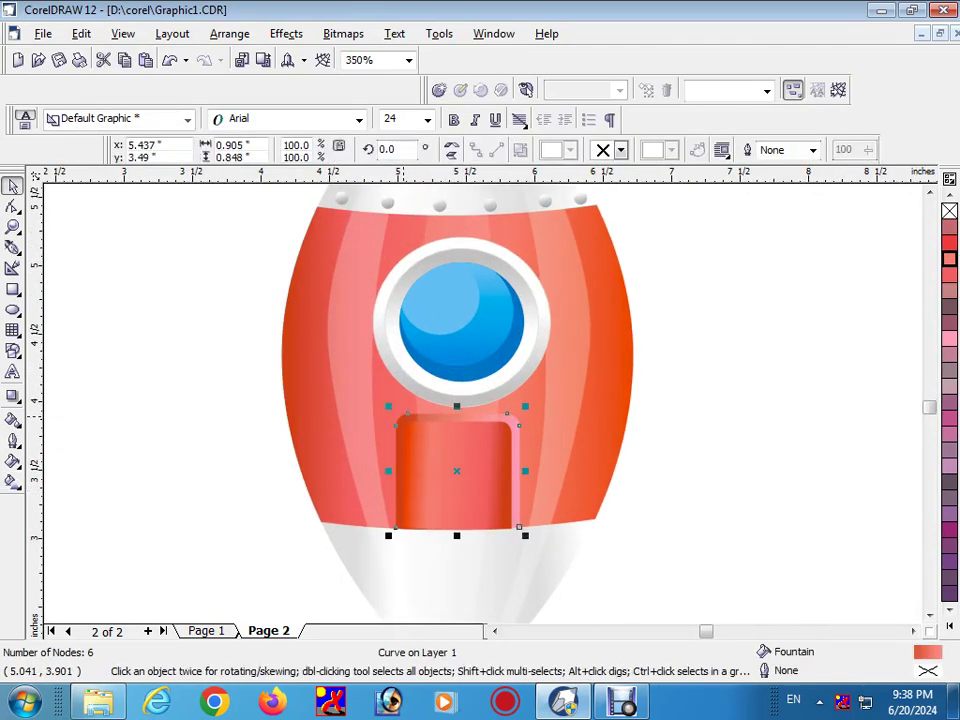
drag(401, 484, 392, 413)
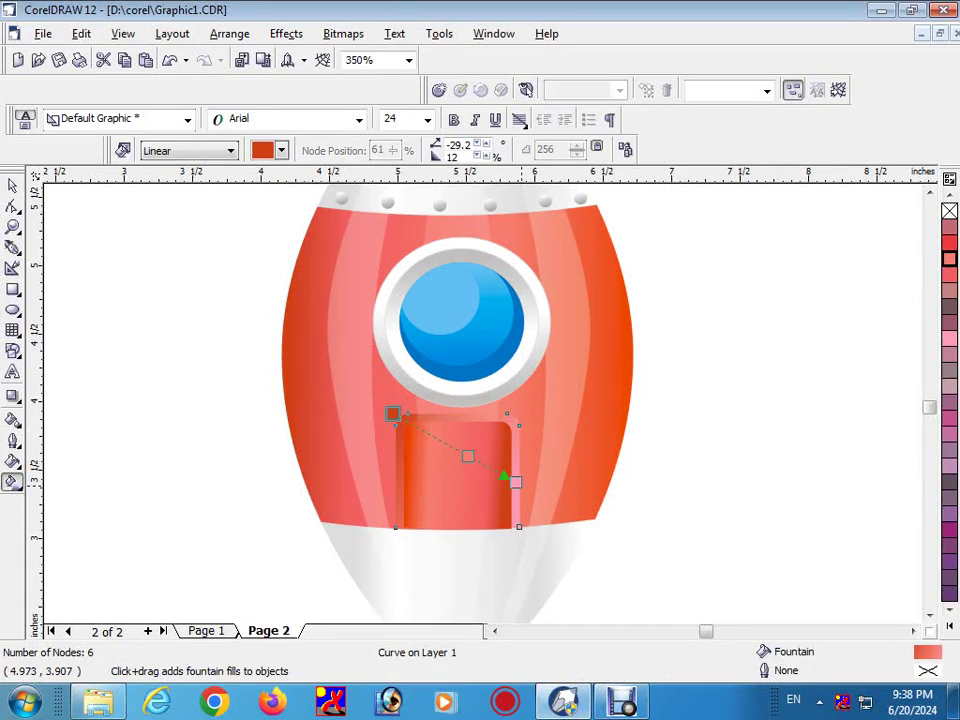
drag(515, 484, 528, 511)
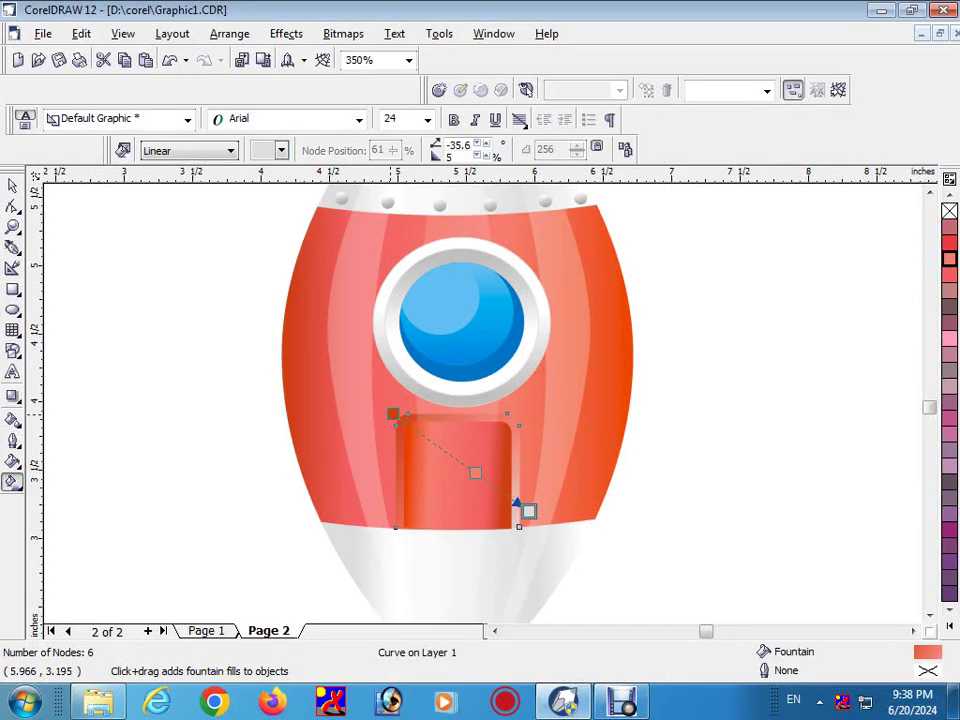
Set the starting color of the outer door's fountain fill to a custom salmon shade and deselect the door
click(281, 150)
scroll(262, 240, down, 2)
scroll(262, 240, up, 2)
click(262, 216)
scroll(401, 408, up, 1)
click(281, 150)
click(293, 310)
click(492, 364)
click(674, 601)
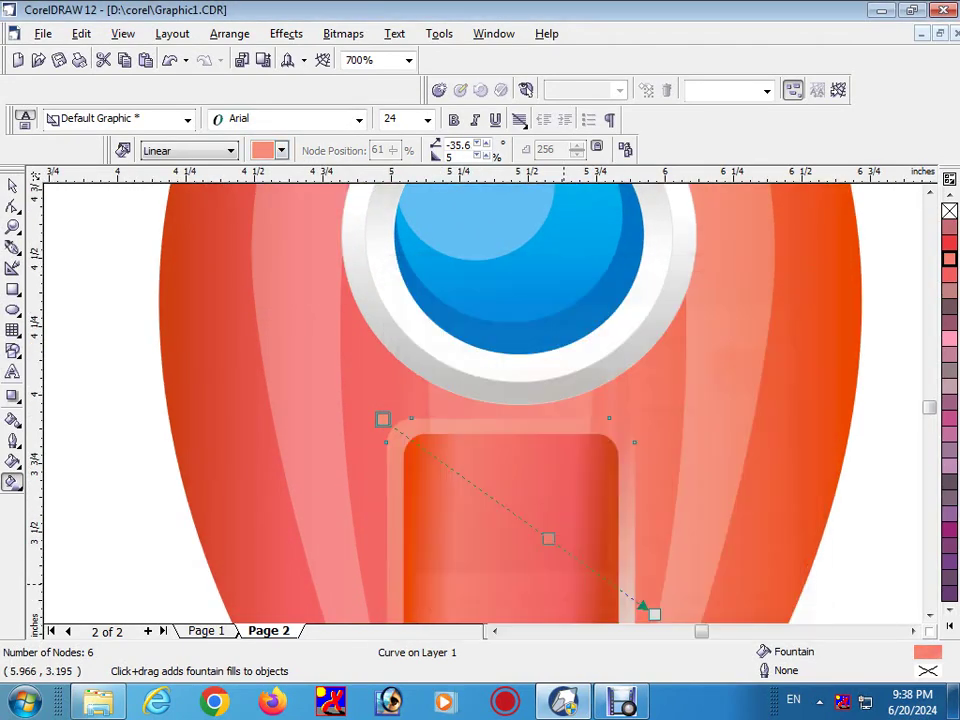
scroll(480, 400, down, 2)
key(space)
scroll(385, 326, up, 2)
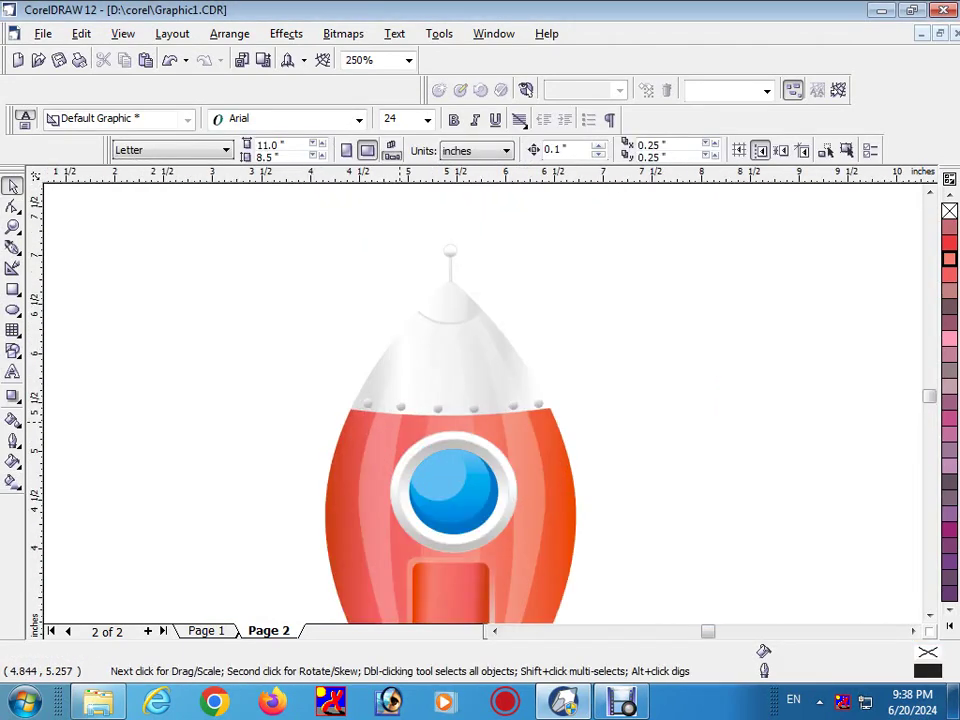
Copy the leftmost hull rivet to the inner door's lower-left corner at about 0.08 inches wide
click(391, 311)
scroll(383, 395, down, 4)
scroll(500, 350, down, 1)
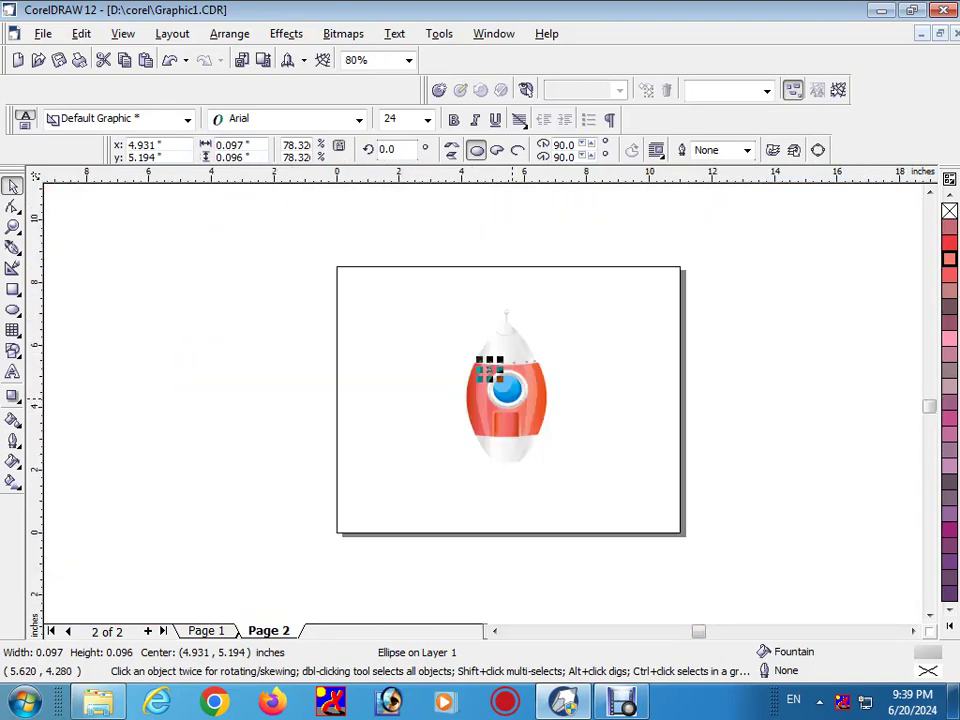
scroll(502, 353, up, 1)
scroll(499, 428, up, 5)
click(588, 444)
drag(588, 444, 587, 490)
Try red, a custom darker shade and deep pink on the lower end of the door rivet's fountain fill
scroll(588, 470, up, 1)
key(g)
click(281, 150)
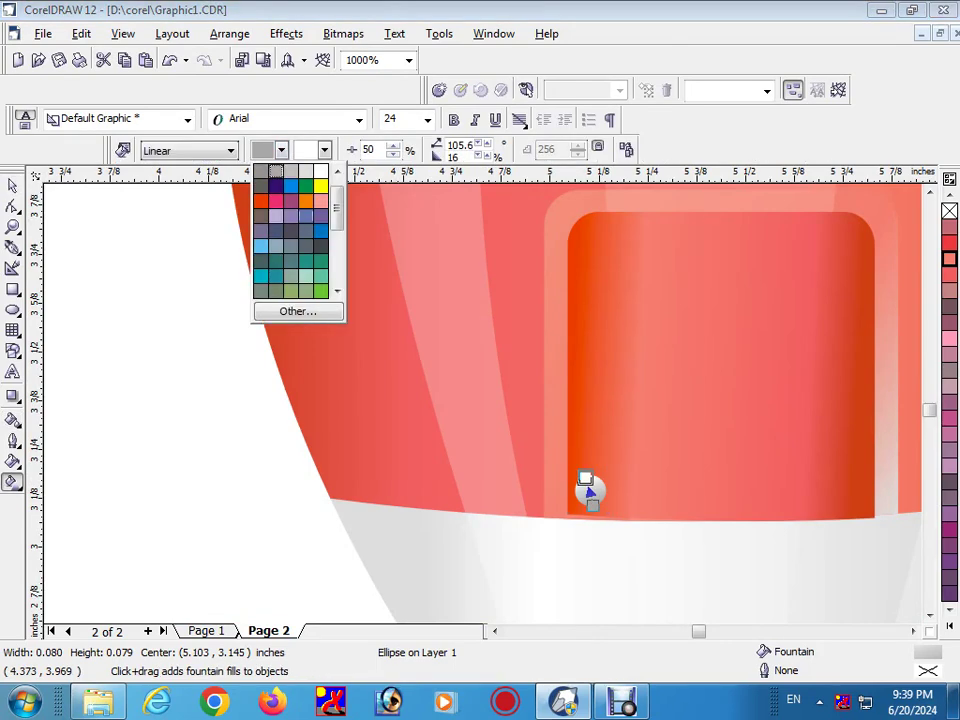
click(260, 200)
click(281, 150)
click(298, 311)
click(615, 542)
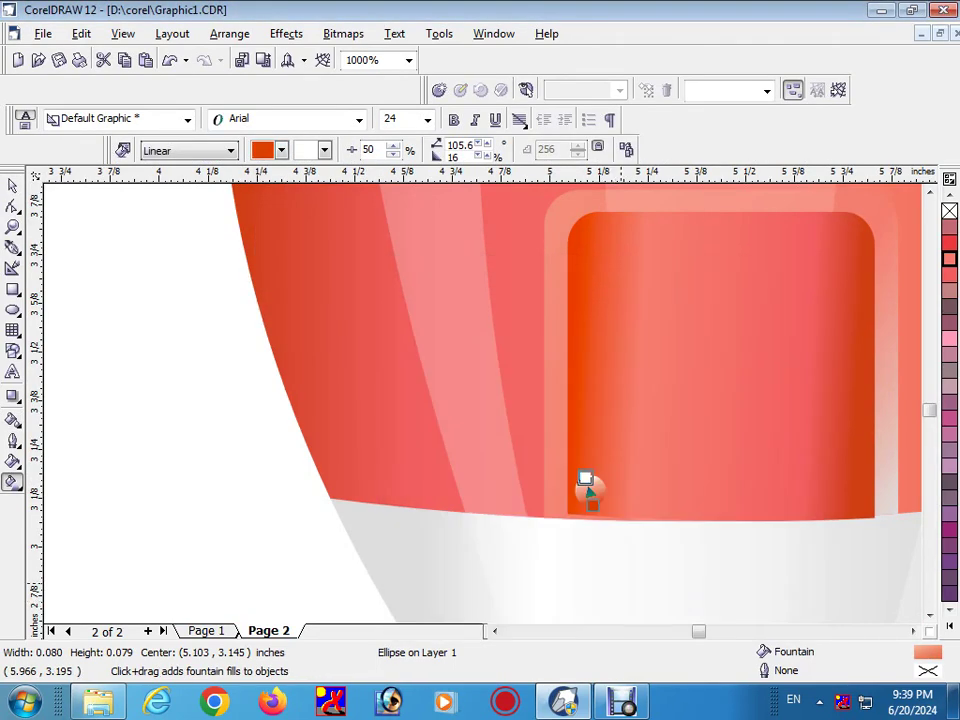
scroll(586, 480, up, 1)
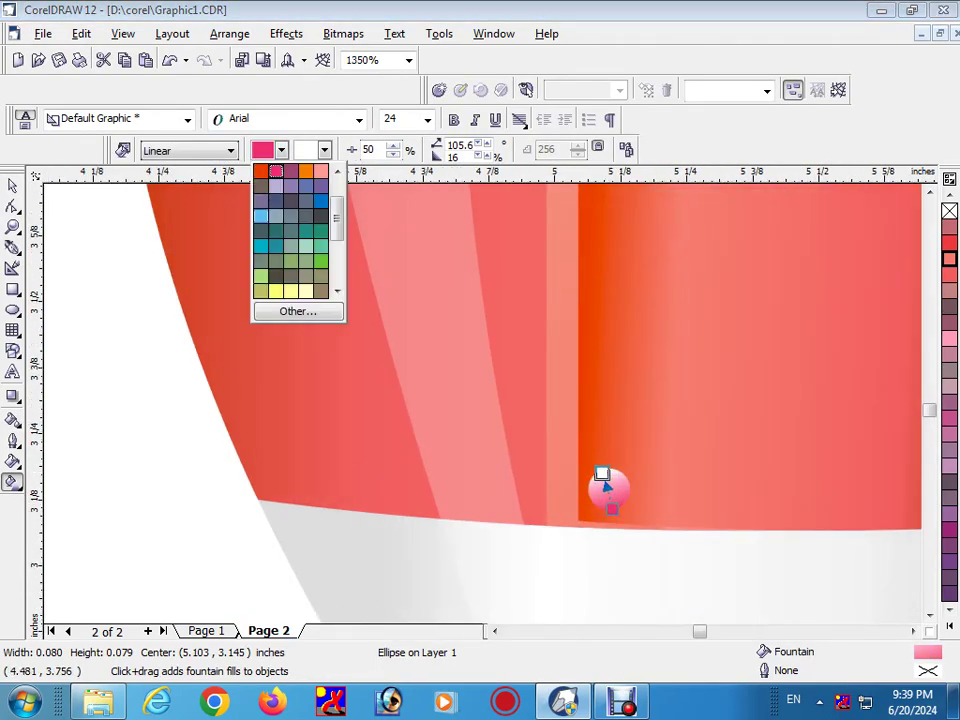
Extend the rivet's white fill end slightly above its edge and give the lower end a custom salmon-red shade
drag(602, 478, 606, 470)
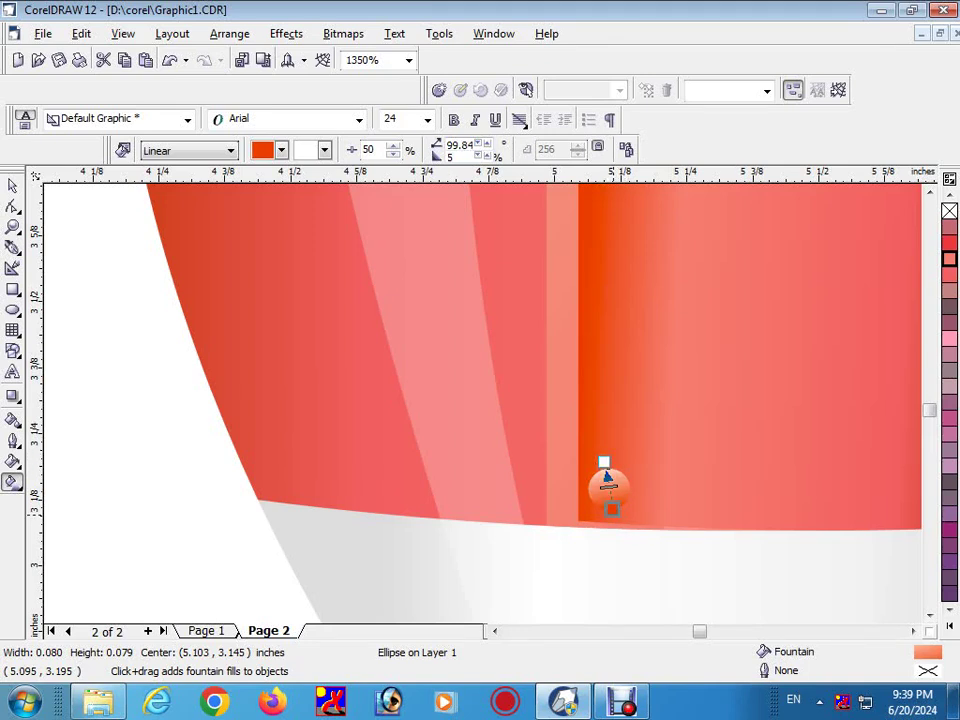
click(296, 311)
click(579, 418)
drag(606, 462, 604, 456)
click(281, 150)
click(296, 311)
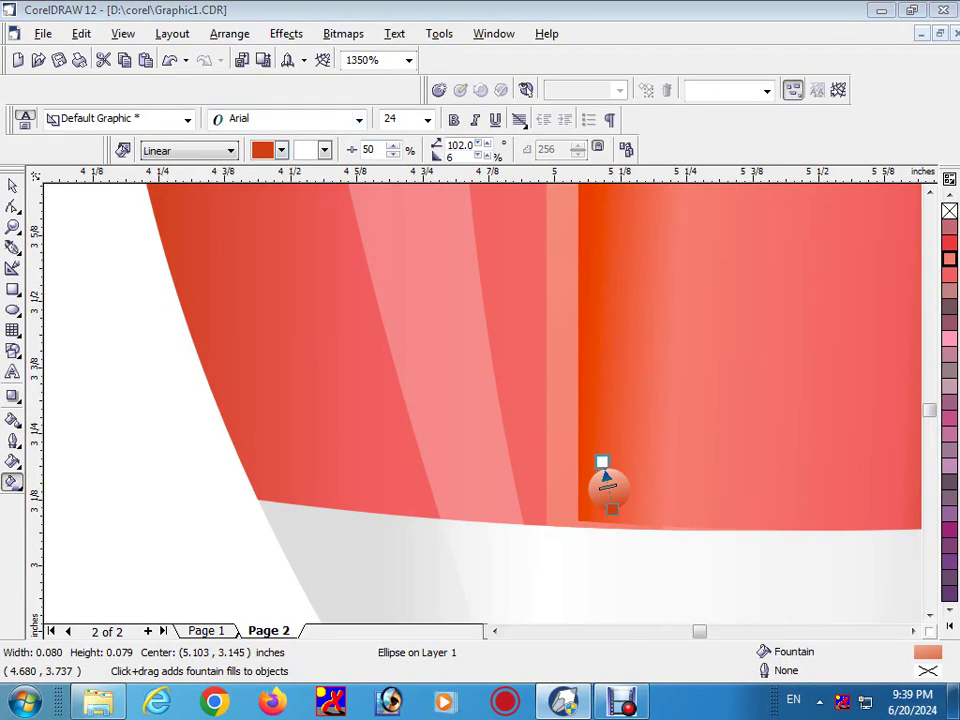
click(499, 358)
click(615, 602)
key(space)
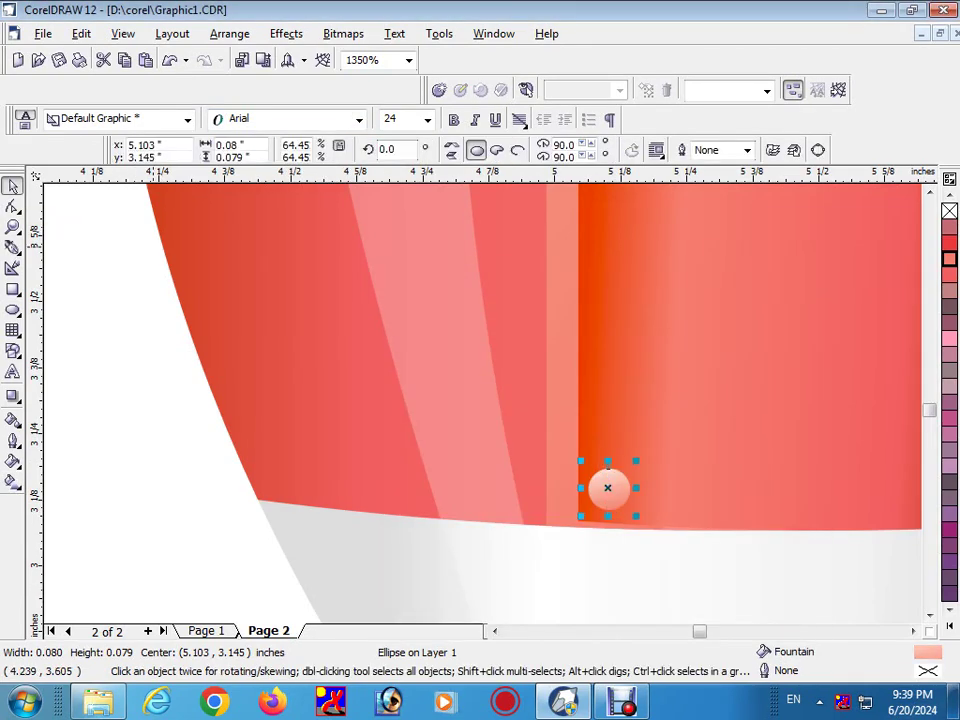
Shrink the door rivet to about 0.057 inches and copy it upward along the inner door's left edge
scroll(214, 347, down, 1)
key(Escape)
scroll(380, 450, down, 2)
click(381, 471)
scroll(381, 471, up, 2)
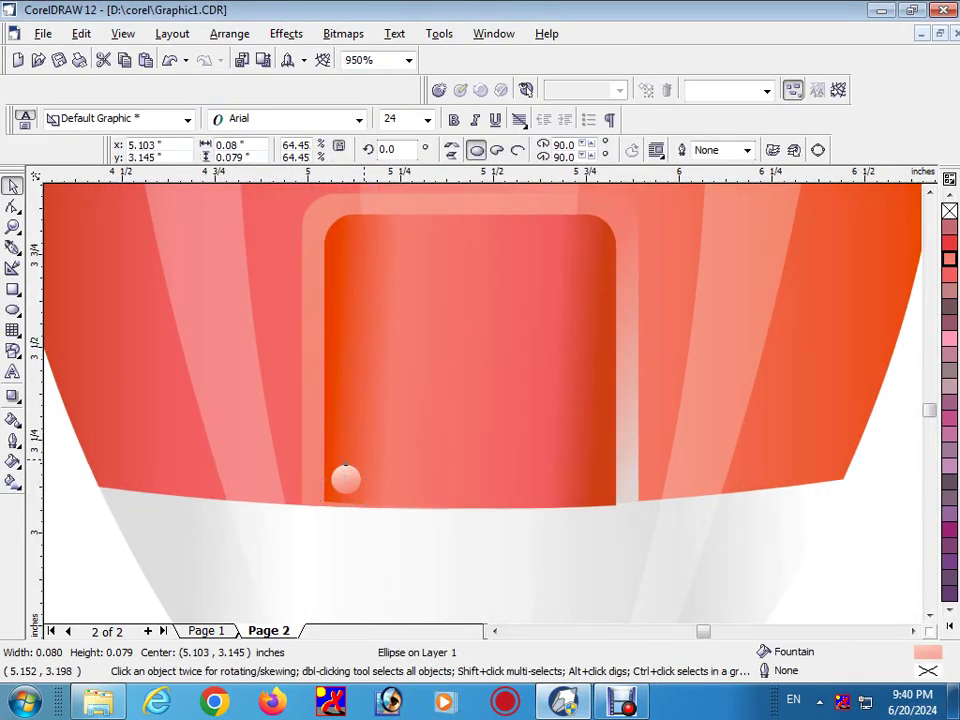
drag(344, 478, 346, 398)
drag(348, 306, 347, 325)
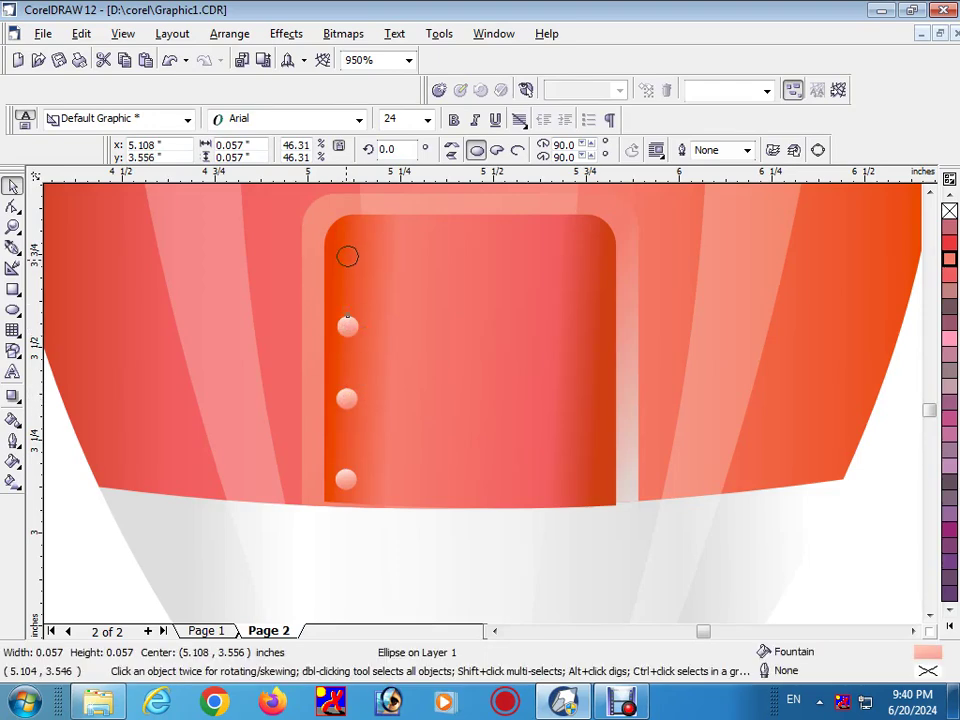
Copy the small rivet across the inner door's top edge and down its right edge
drag(347, 254, 405, 238)
key(Escape)
key(ctrl+z)
drag(347, 254, 488, 231)
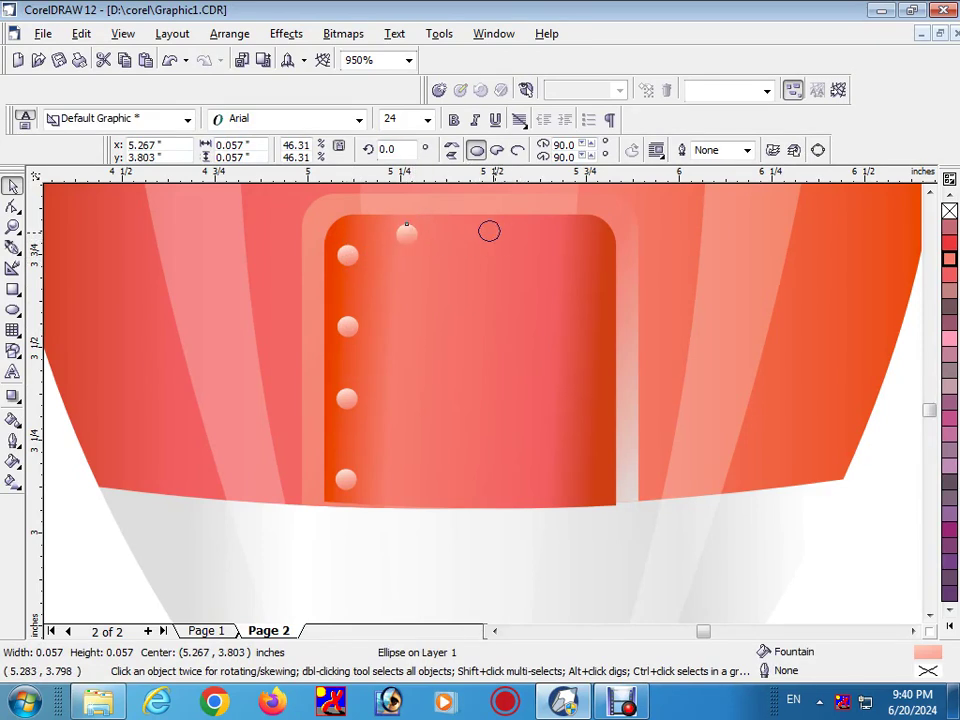
drag(558, 233, 587, 306)
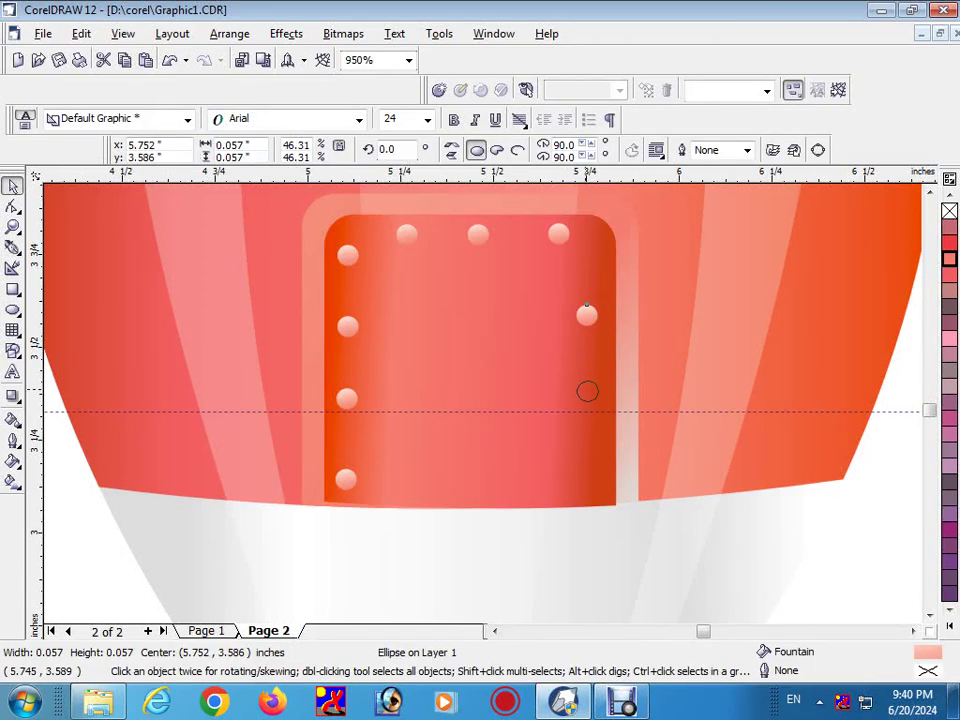
drag(590, 396, 589, 478)
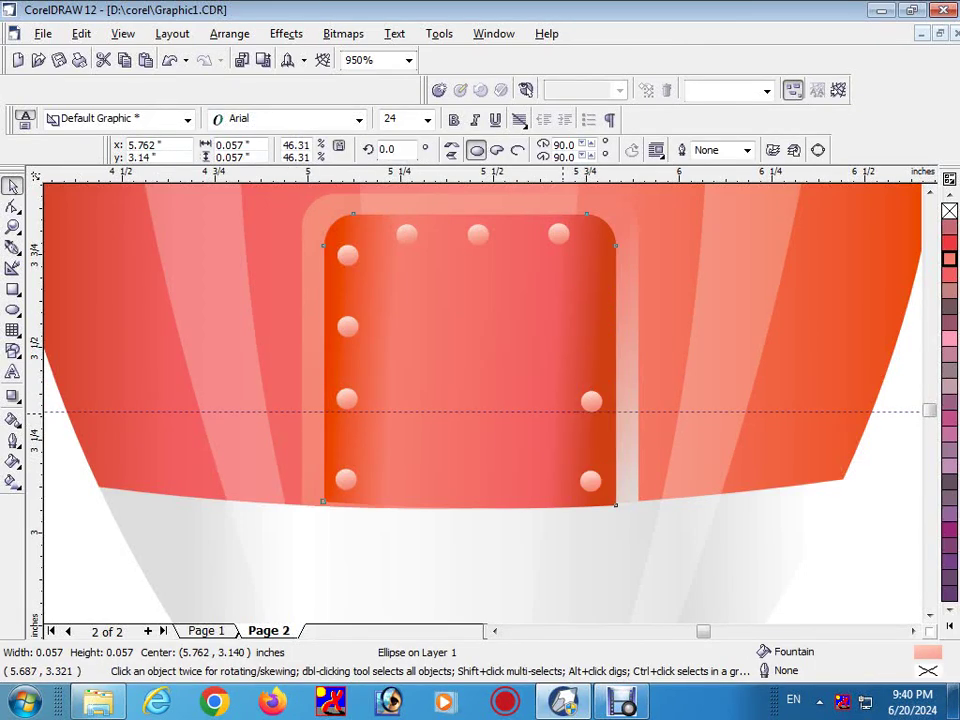
Adjust the rivets on the inner door's right and top edges so they are evenly spaced
double_click(567, 414)
key(Escape)
click(590, 396)
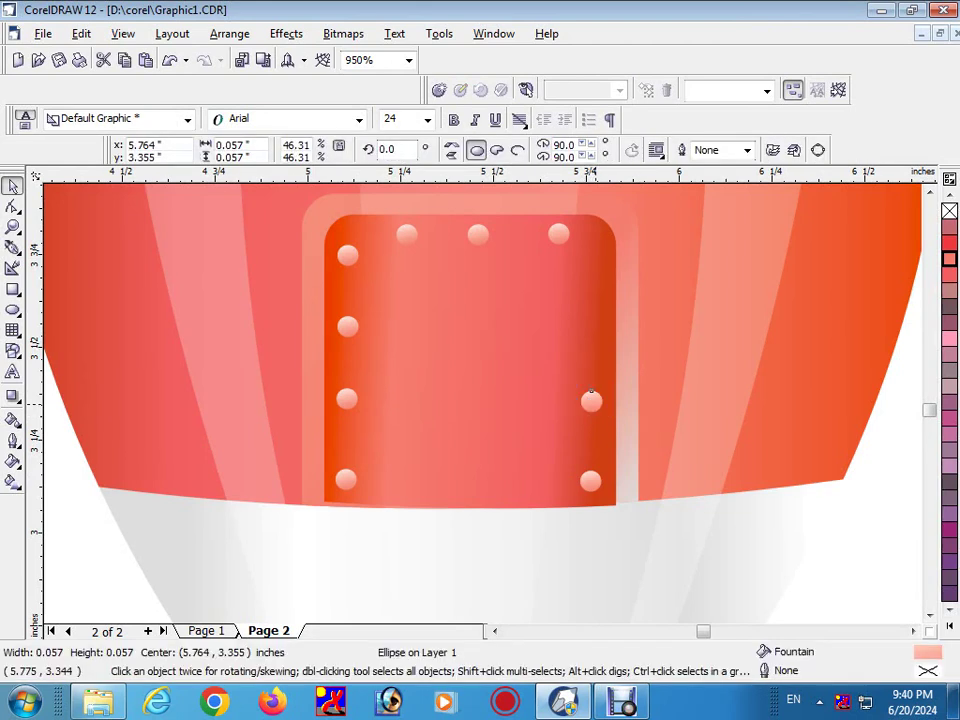
drag(589, 313, 589, 313)
drag(561, 231, 589, 240)
drag(480, 232, 499, 226)
scroll(525, 230, down, 1)
scroll(499, 234, up, 1)
scroll(499, 226, down, 2)
scroll(585, 560, down, 4)
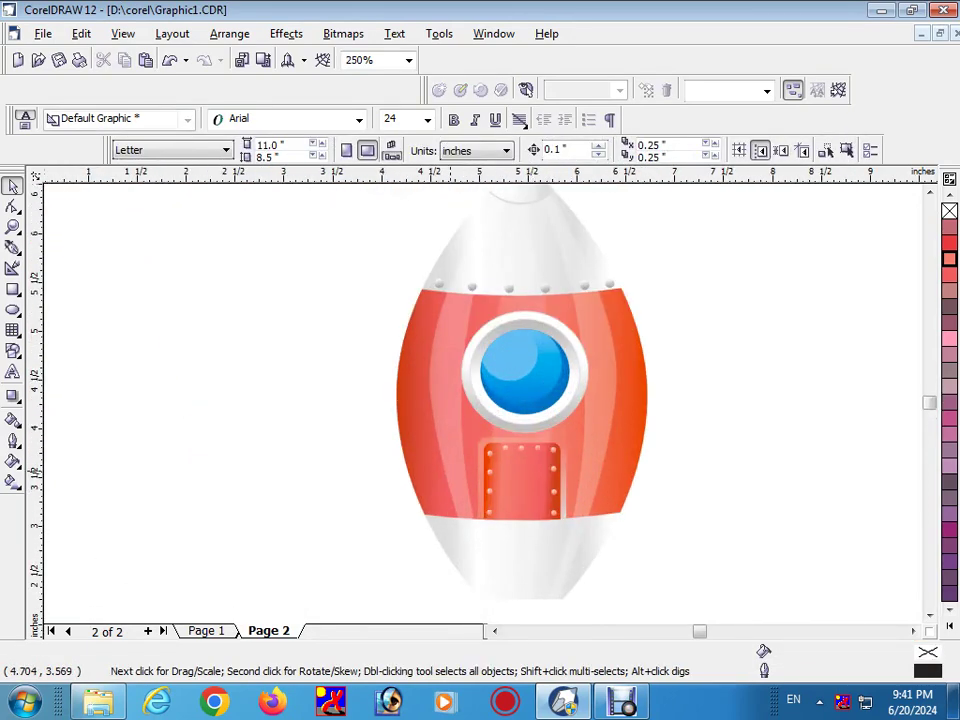
Draw a rectangle across the red band's lower end, intersect it with the band to create a strip, and delete the rectangle
click(635, 503)
key(F6)
drag(398, 486, 666, 533)
click(949, 452)
click(12, 185)
shift+click(613, 400)
click(613, 149)
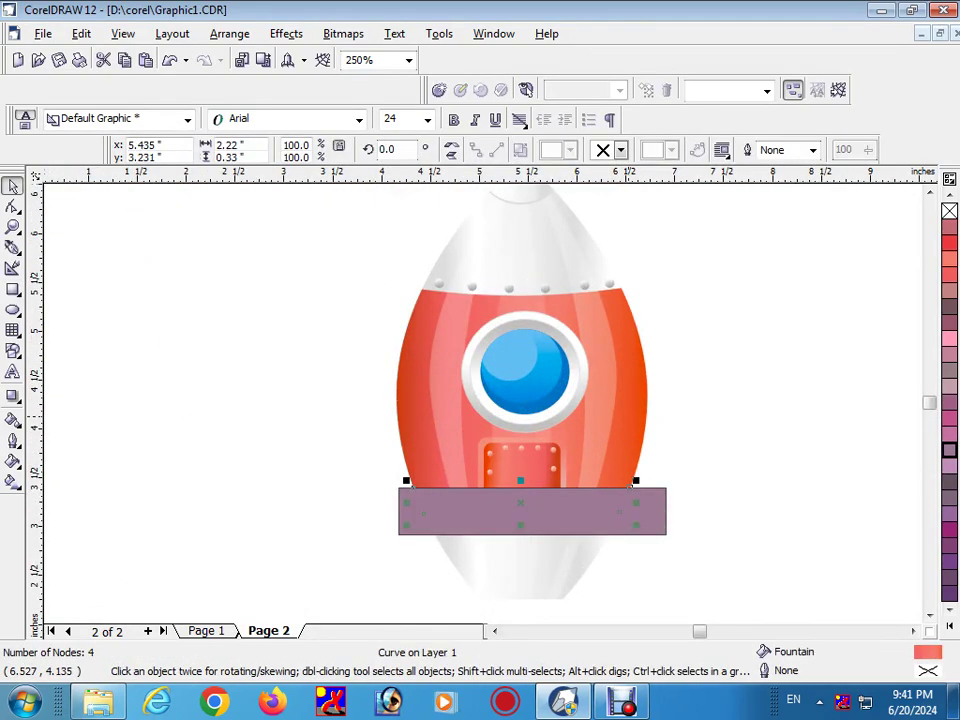
click(617, 505)
key(Delete)
Move the strip down 0.2 inches, widen it to about 2.41 inches, and bring it to the front
click(634, 504)
key(Down)
key(Down)
drag(636, 523, 645, 521)
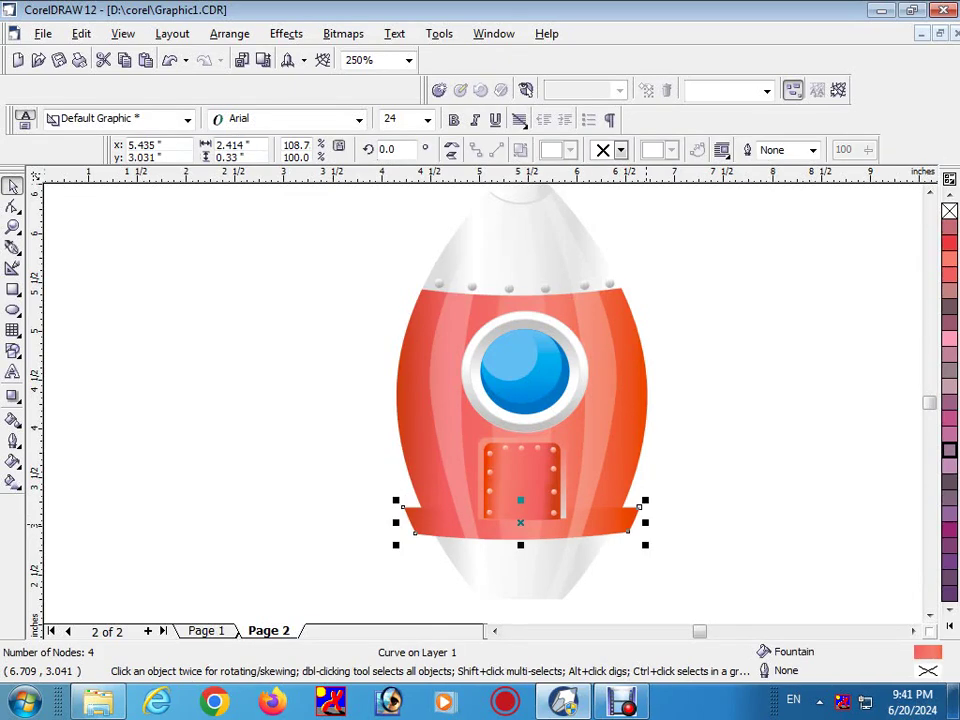
key(shift+Page_Up)
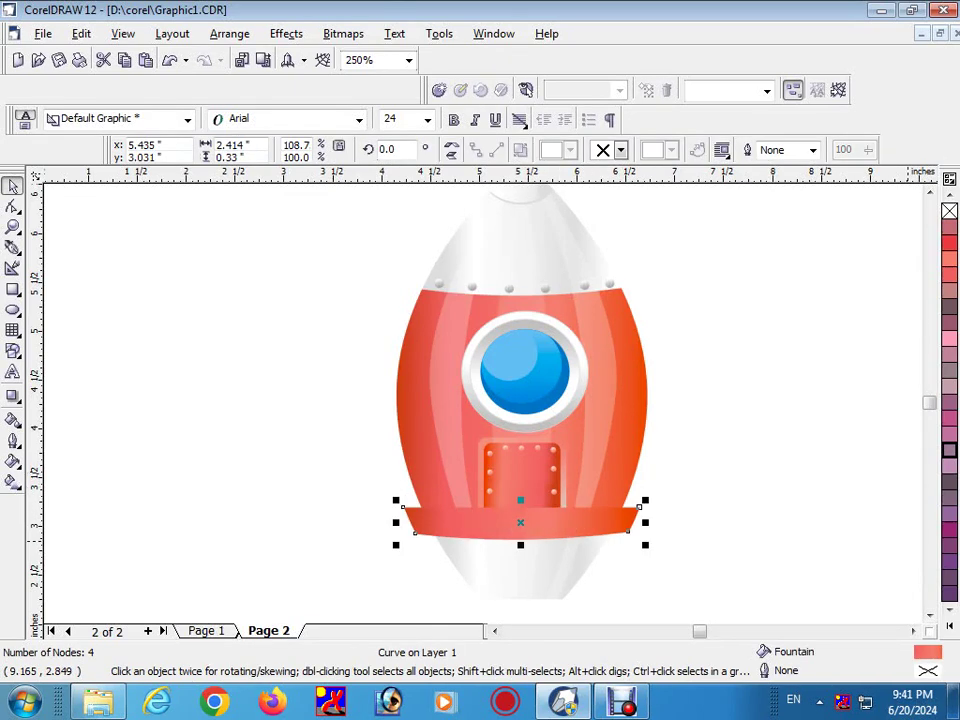
Fill the strip with pink and make a shorter copy, about 0.286 inches high, filled with red
click(949, 287)
click(949, 614)
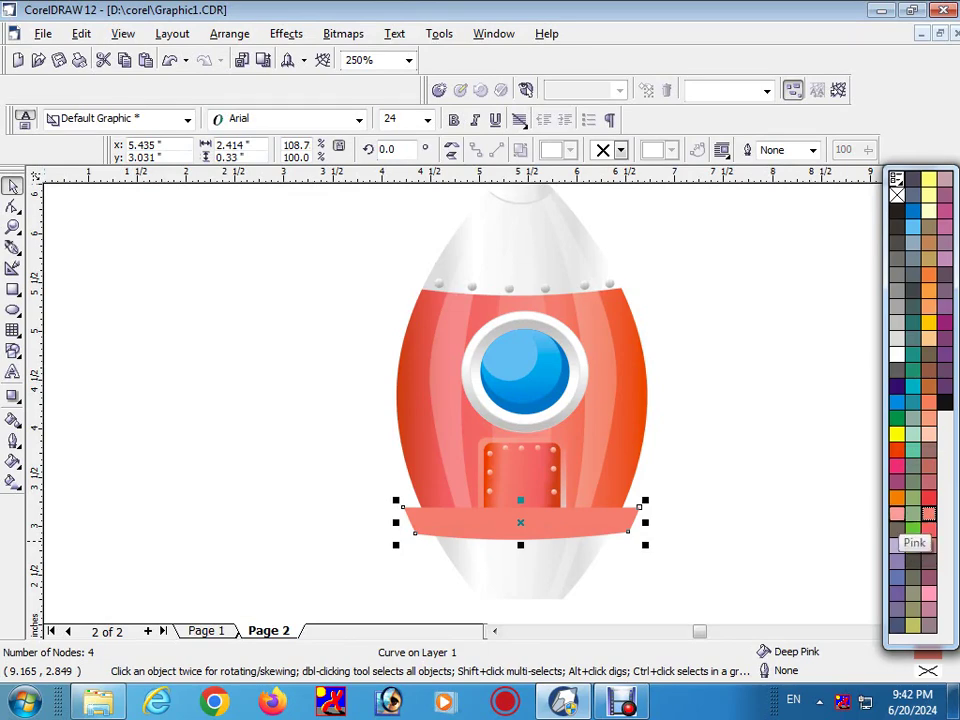
click(929, 514)
scroll(520, 400, up, 2)
drag(536, 497, 536, 506)
click(949, 467)
scroll(520, 400, down, 1)
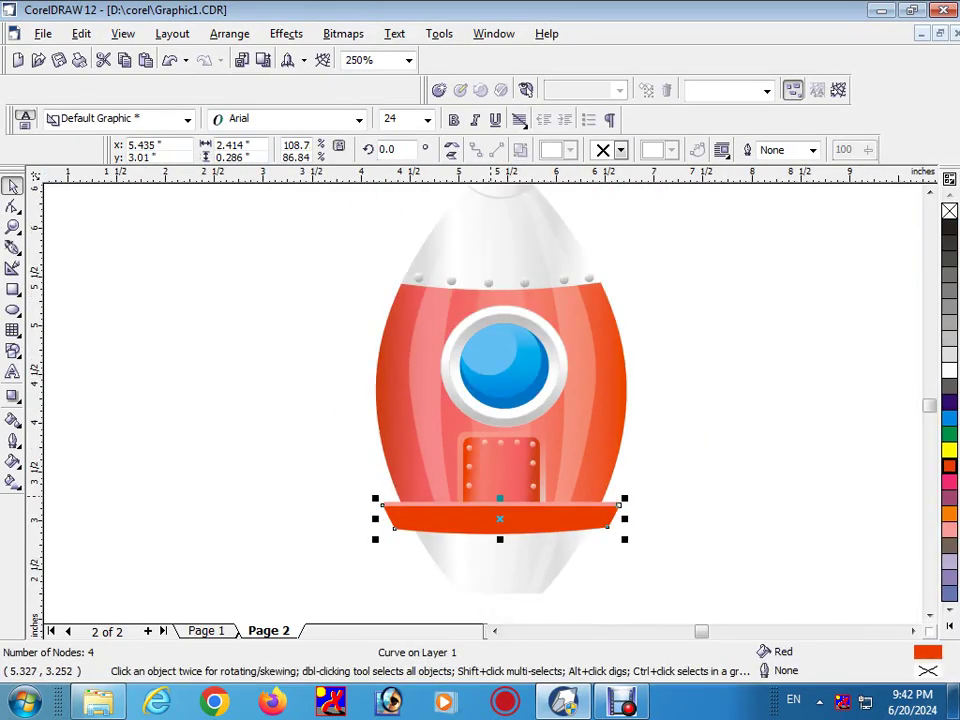
Move the pink strip's upper corner nodes slightly outward so its ends continue the slant of the red strip
drag(347, 484, 624, 549)
scroll(500, 515, up, 1)
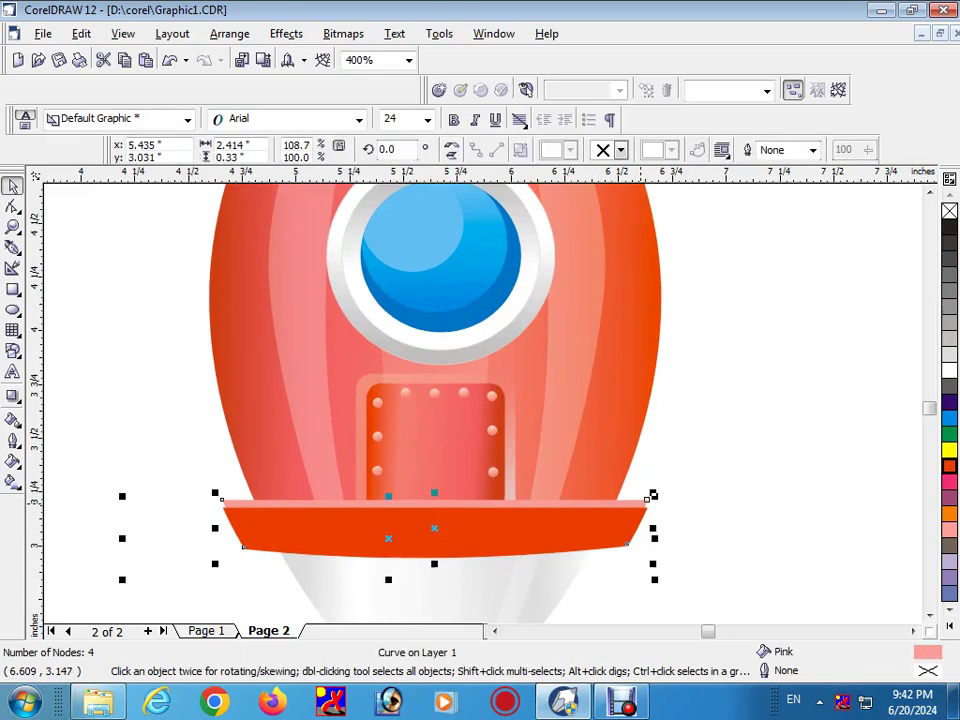
scroll(500, 515, up, 1)
key(F10)
scroll(130, 505, up, 1)
click(130, 505)
drag(130, 505, 126, 507)
scroll(648, 510, right, 3)
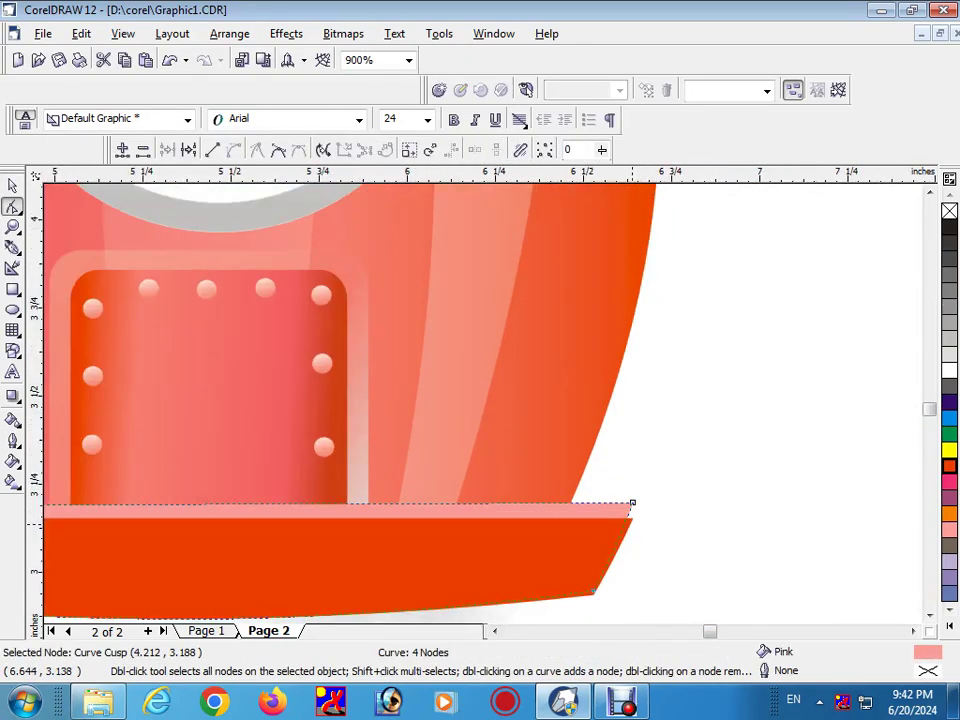
scroll(648, 505, up, 2)
drag(637, 492, 651, 491)
scroll(668, 477, up, 2)
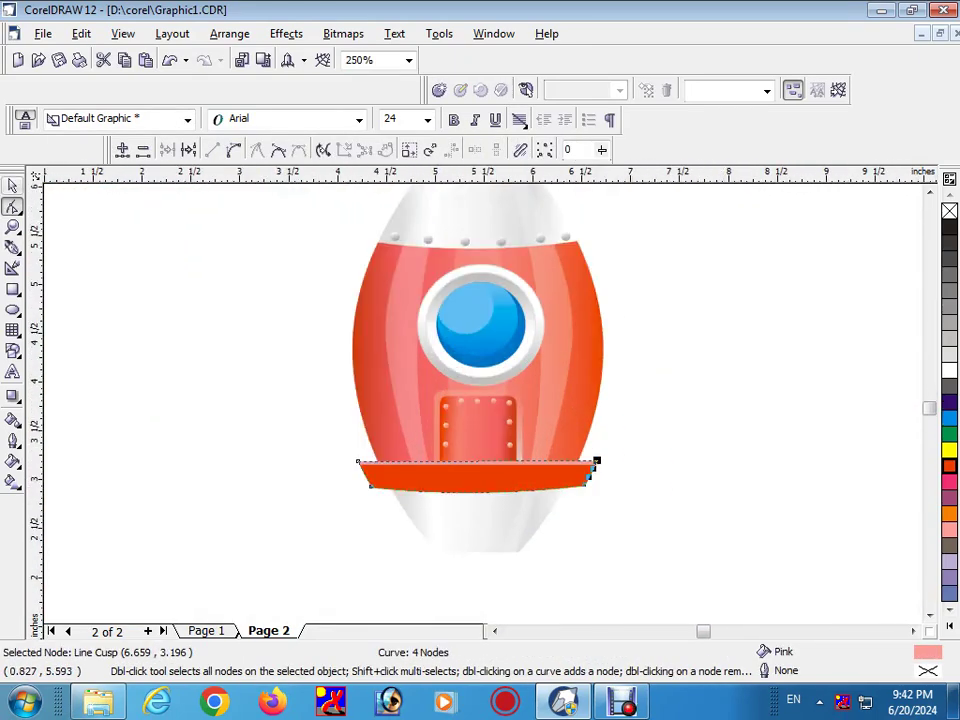
Apply a horizontal linear fountain fill to the red strip with red ends and a pink stop right of center
key(space)
click(596, 459)
click(12, 481)
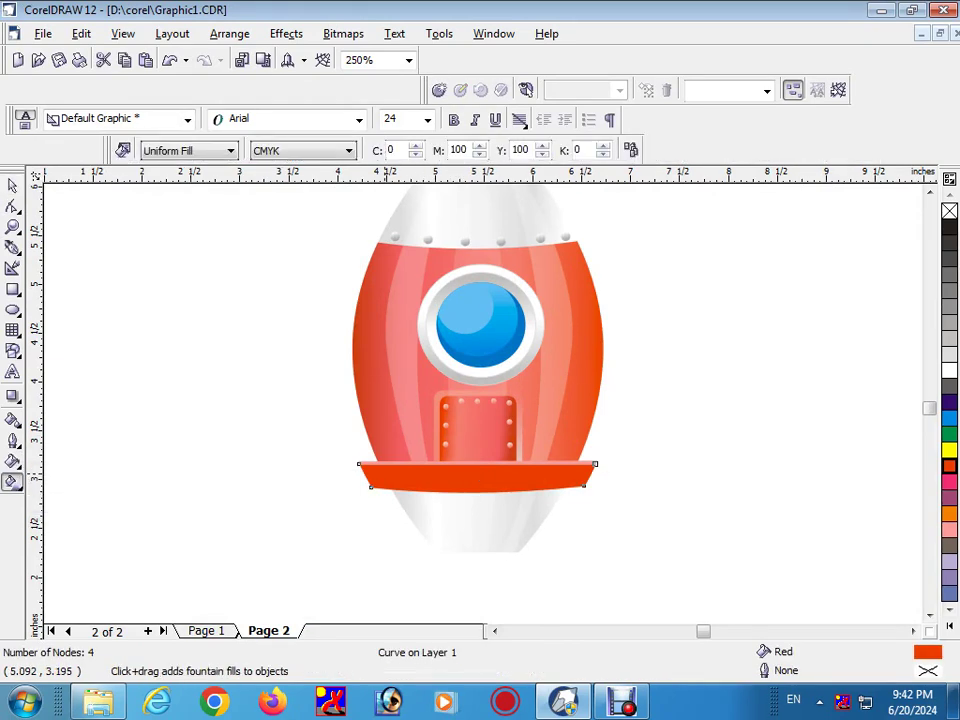
drag(363, 470, 615, 470)
click(949, 465)
drag(491, 471, 510, 471)
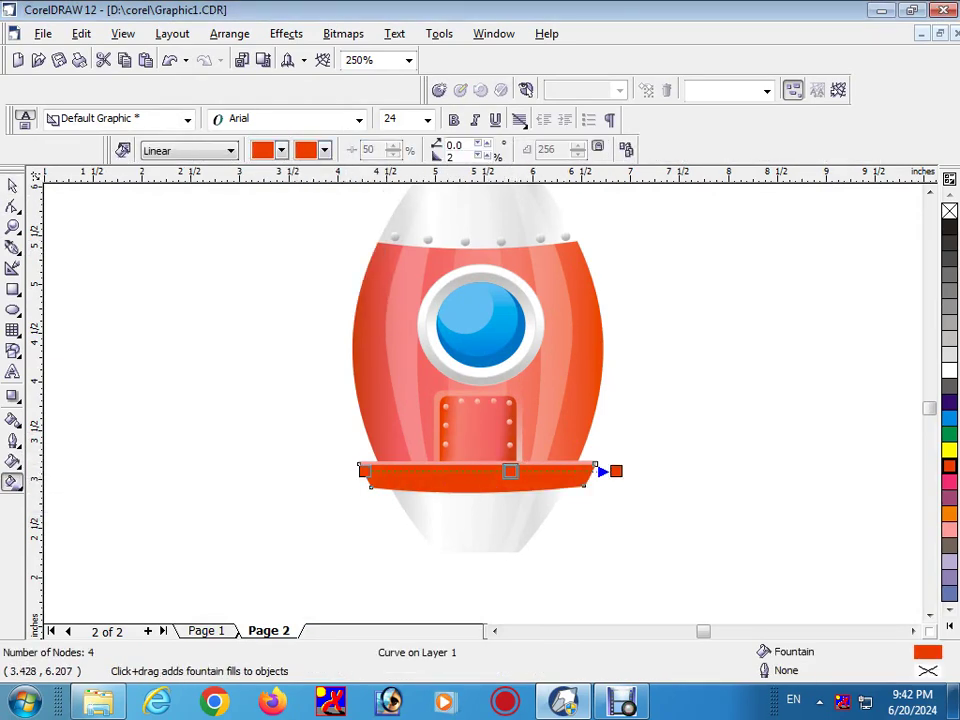
scroll(478, 457, up, 1)
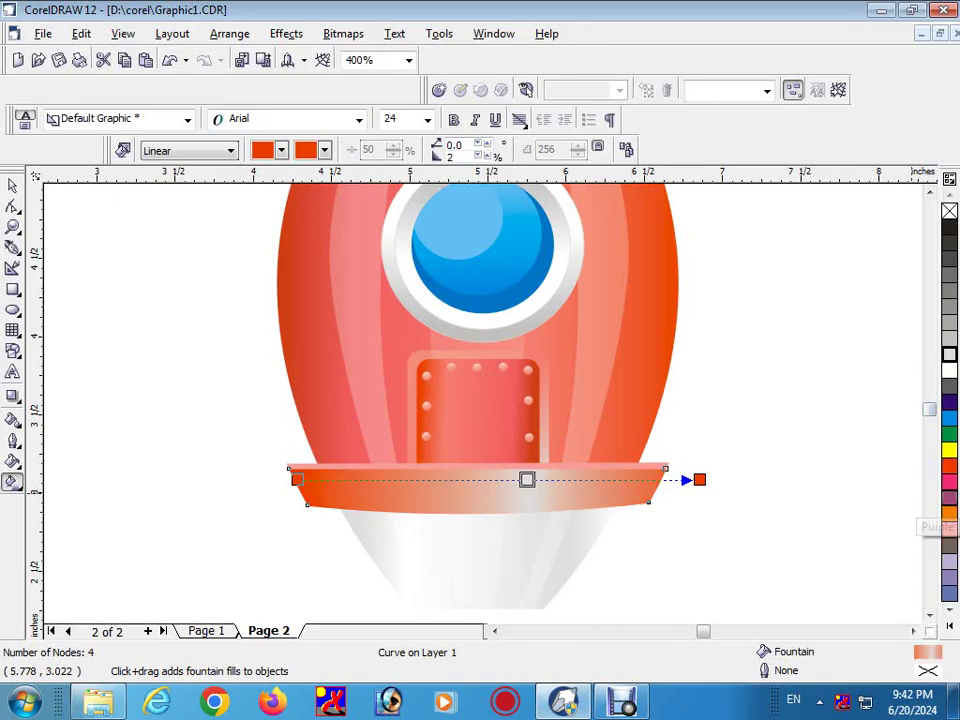
scroll(448, 498, down, 1)
key(space)
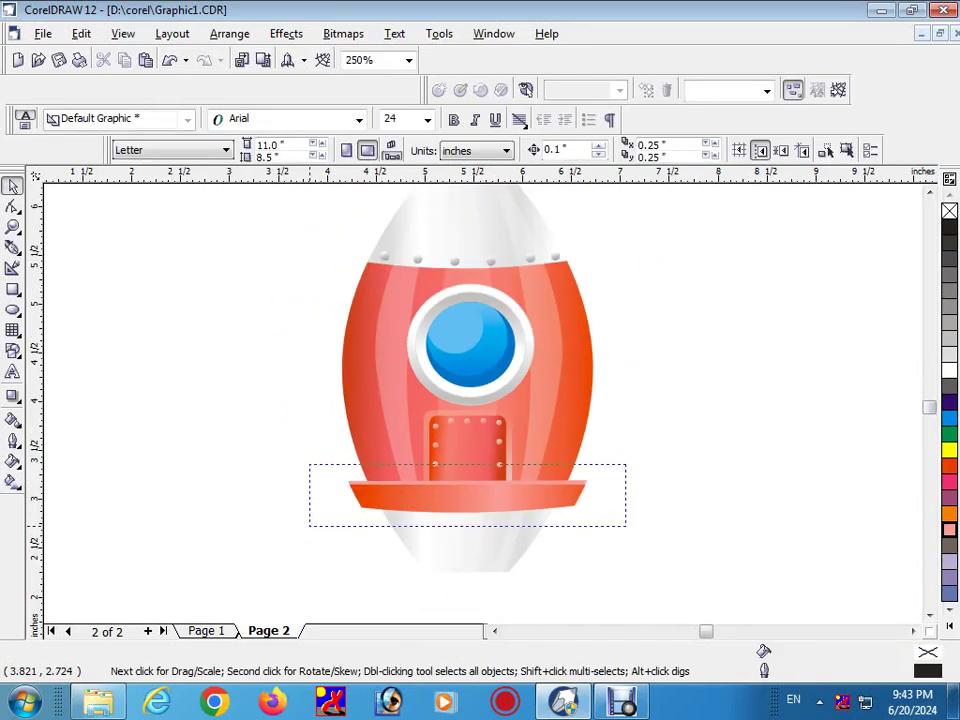
Duplicate the pink and gradient strips, move the copies just below the originals, and make them narrower
drag(309, 524, 309, 524)
key(KP_Add)
key(Down)
key(Down)
key(Down)
scroll(479, 546, up, 3)
drag(659, 499, 625, 487)
key(Up)
Fit the lower strips' width to about 2.256 inches and stretch them downward to about 0.458 inches high
scroll(264, 499, up, 2)
drag(236, 528, 227, 528)
scroll(227, 528, down, 1)
drag(780, 523, 790, 522)
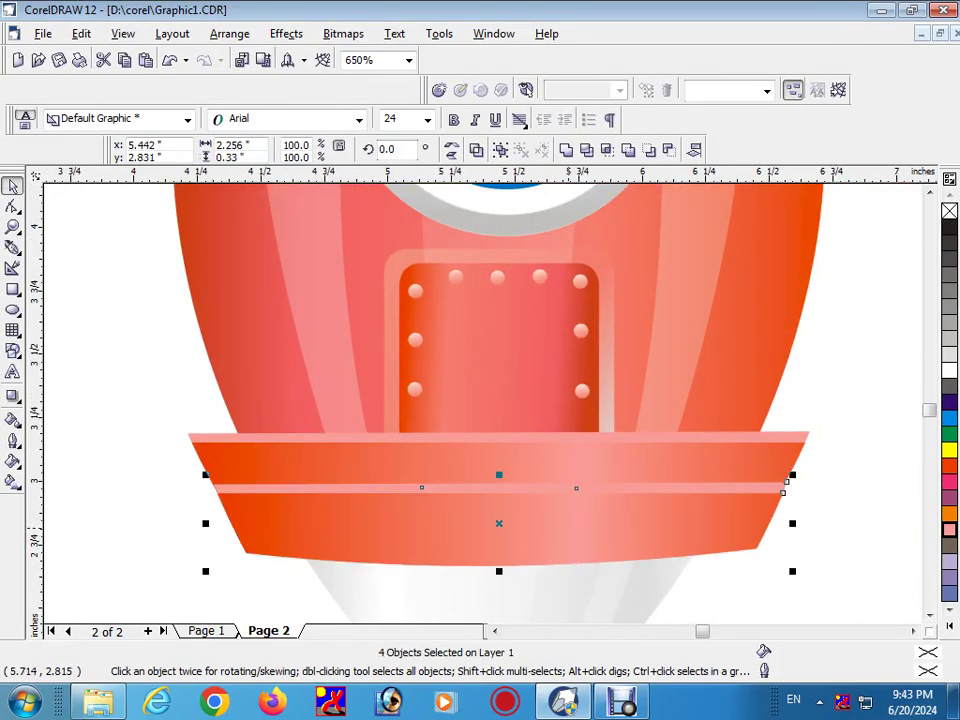
scroll(545, 505, down, 1)
drag(512, 546, 517, 570)
Move the lower gradient strip's two bottom corner nodes inward so its sides taper more, and select the pink strip behind it
key(F10)
click(340, 556)
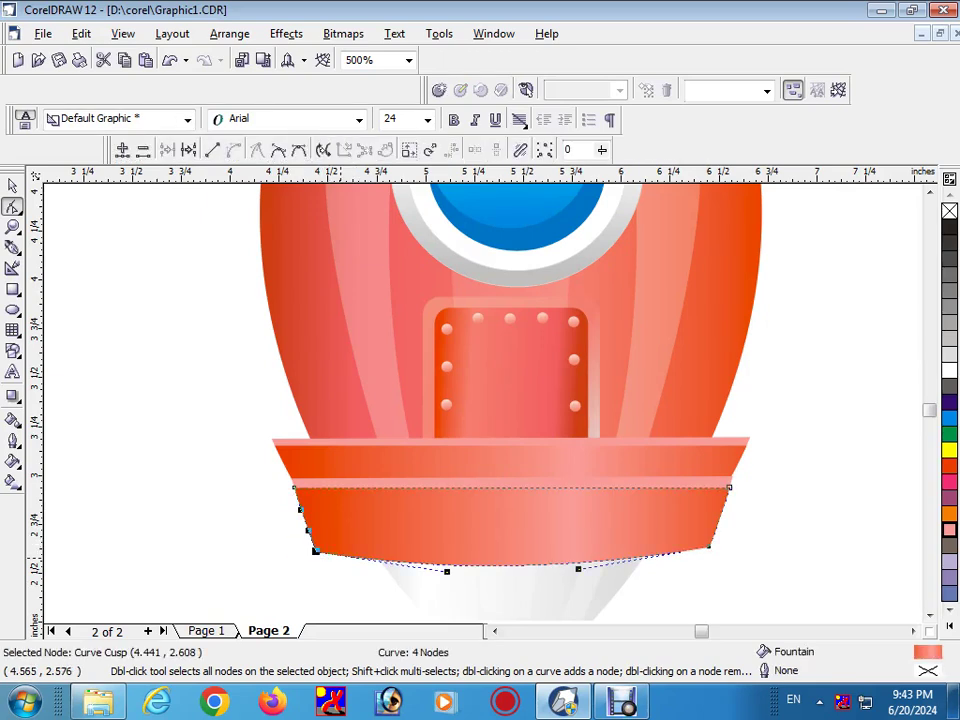
drag(709, 546, 700, 546)
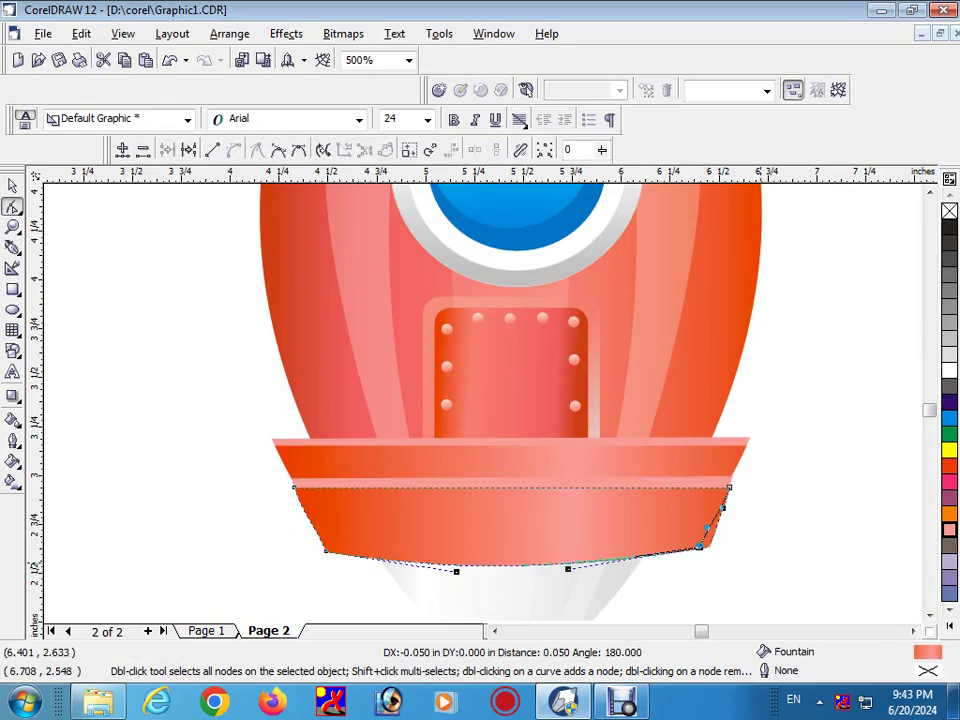
key(space)
click(722, 490)
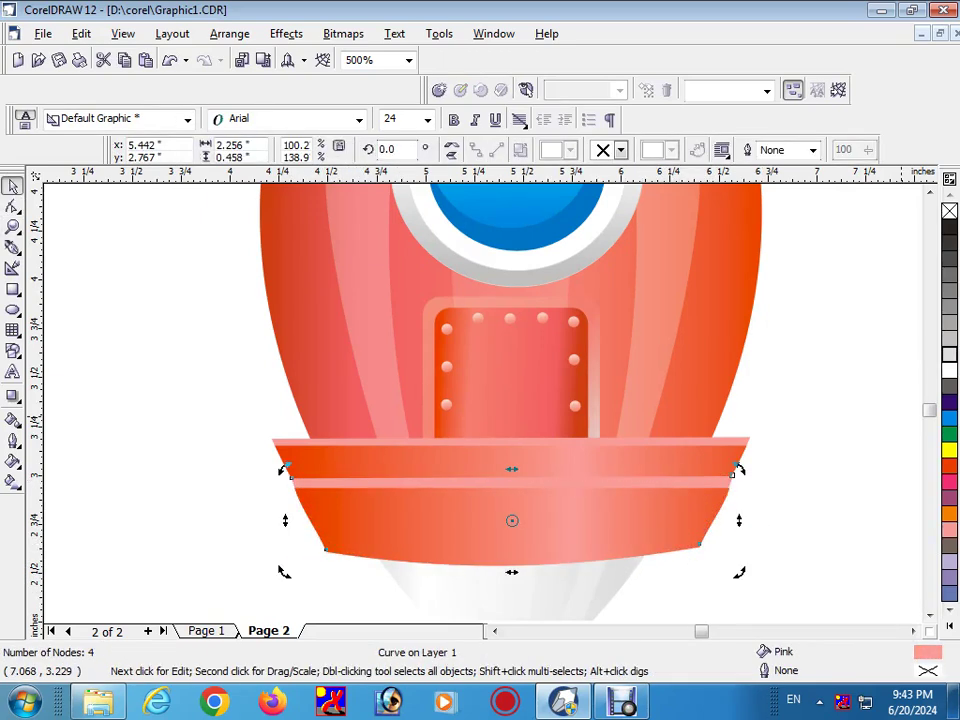
Fill the lower tapered base strip with 20% Black in place of its red gradient
click(722, 530)
click(949, 339)
scroll(500, 520, down, 1)
scroll(380, 441, down, 2)
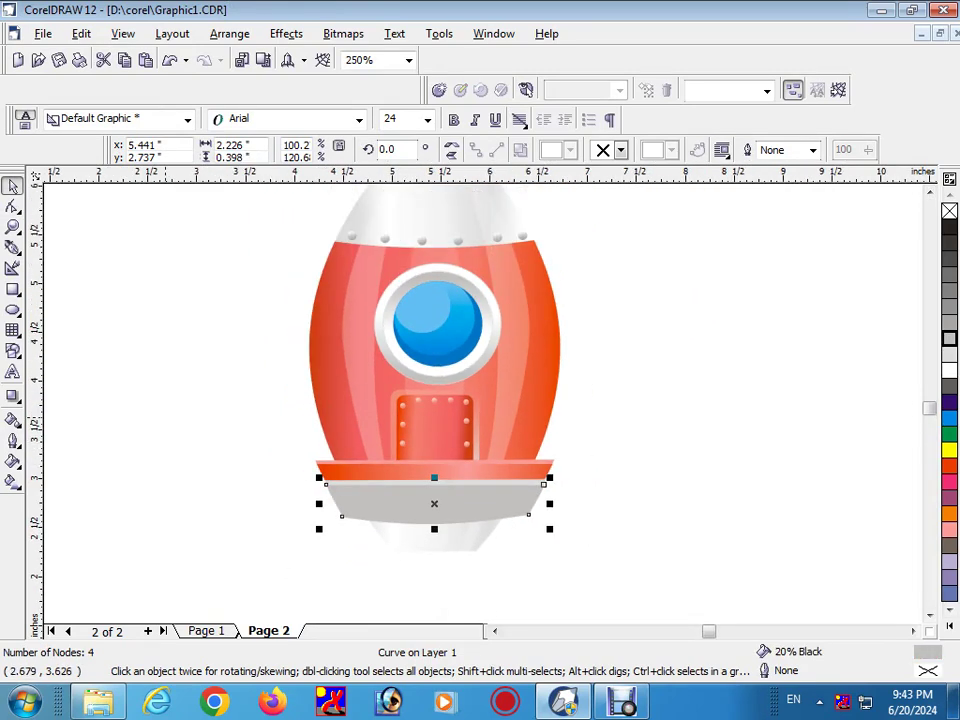
Apply a horizontal linear fountain fill to the lower base strip with grey ends, a white middle stop and an extra grey stop on each side
key(g)
drag(346, 496, 535, 496)
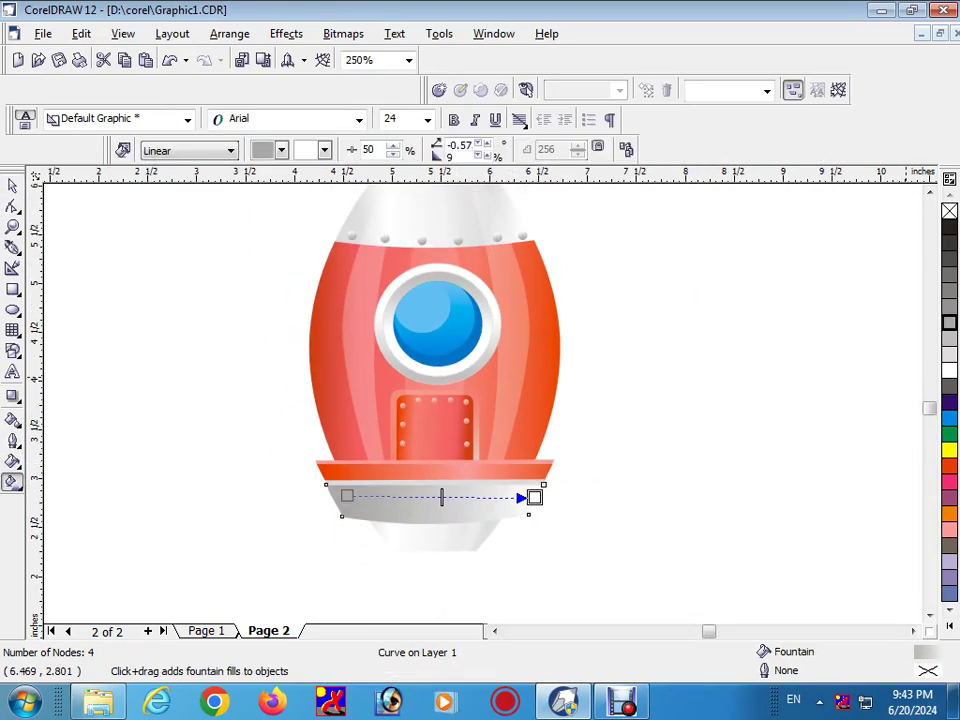
drag(949, 340, 451, 496)
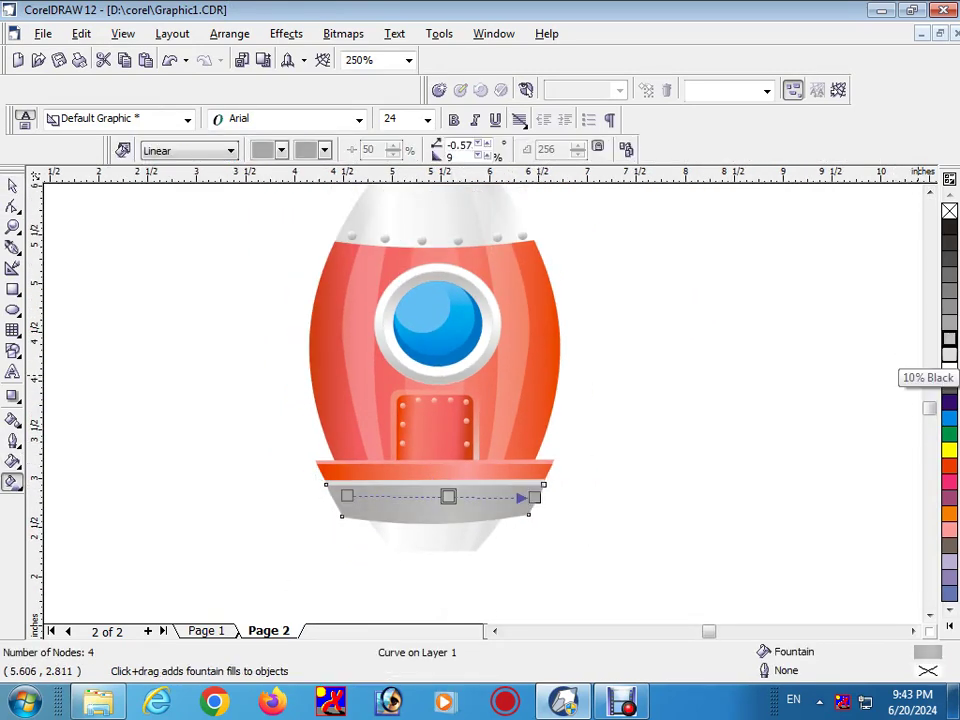
click(949, 370)
double_click(379, 496)
double_click(493, 496)
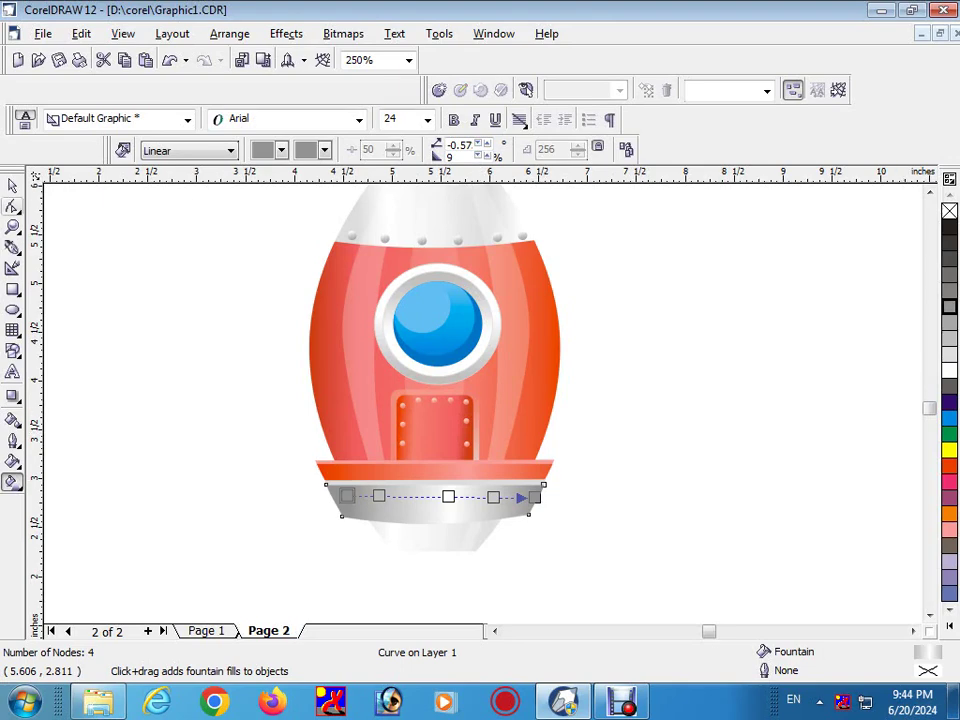
Fill the thin edging strip between the red strip and the grey gradient strip with white
key(space)
scroll(644, 473, down, 1)
scroll(588, 525, up, 4)
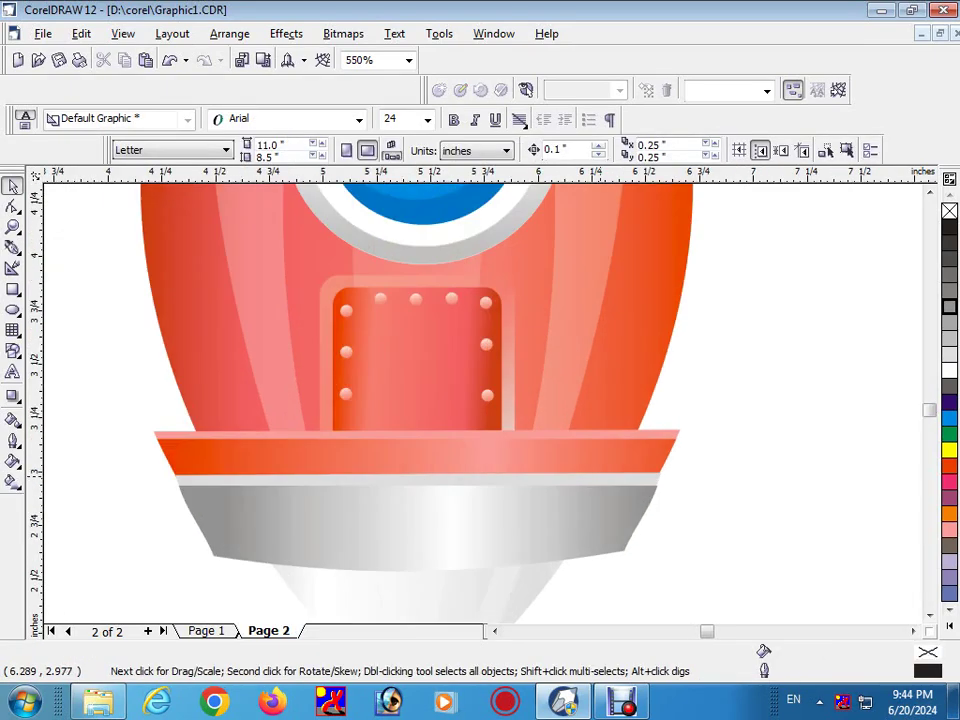
scroll(646, 475, down, 1)
drag(231, 535, 231, 535)
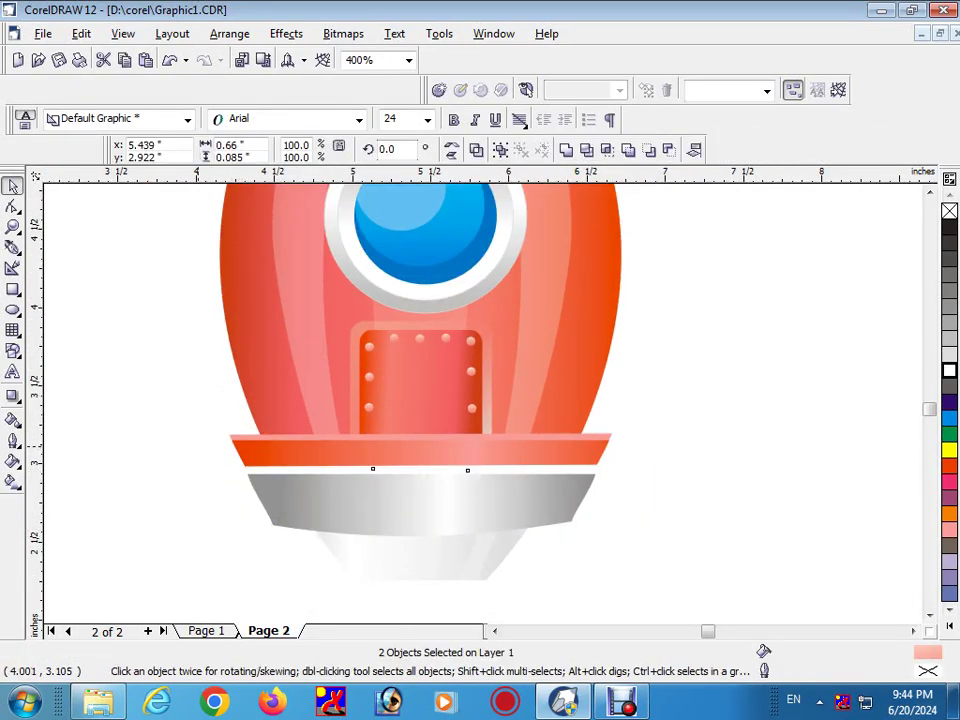
Duplicate the grey base strips just below the originals at about 1.808 inches wide, behind them, and mirror the copies horizontally
drag(196, 431, 645, 556)
scroll(290, 551, down, 2)
scroll(545, 470, up, 1)
drag(587, 458, 553, 494)
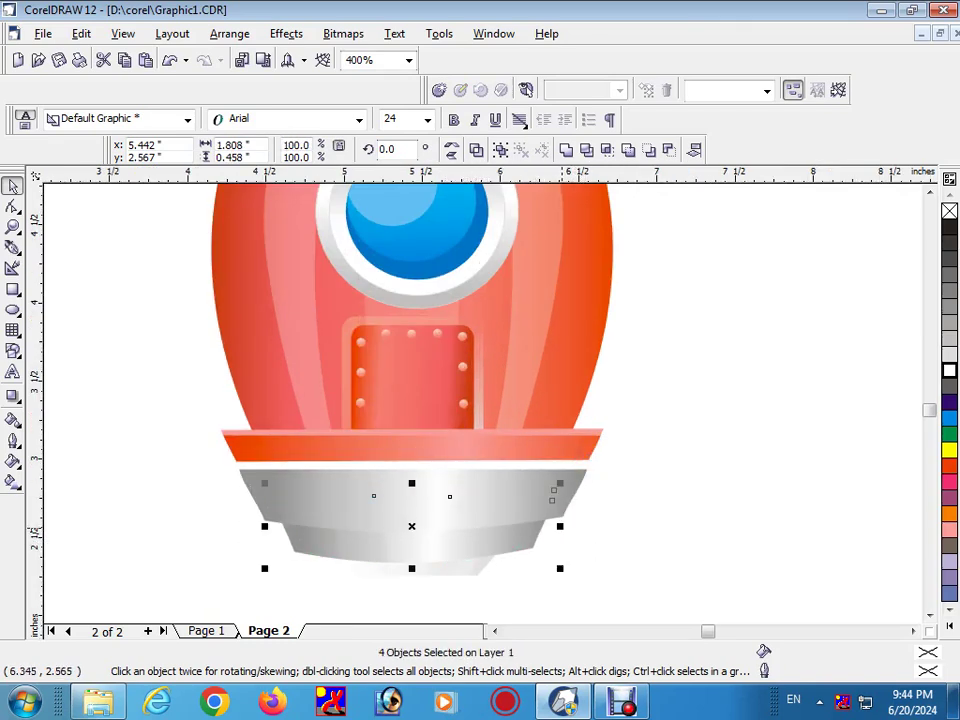
scroll(553, 492, down, 1)
scroll(460, 300, up, 1)
click(451, 144)
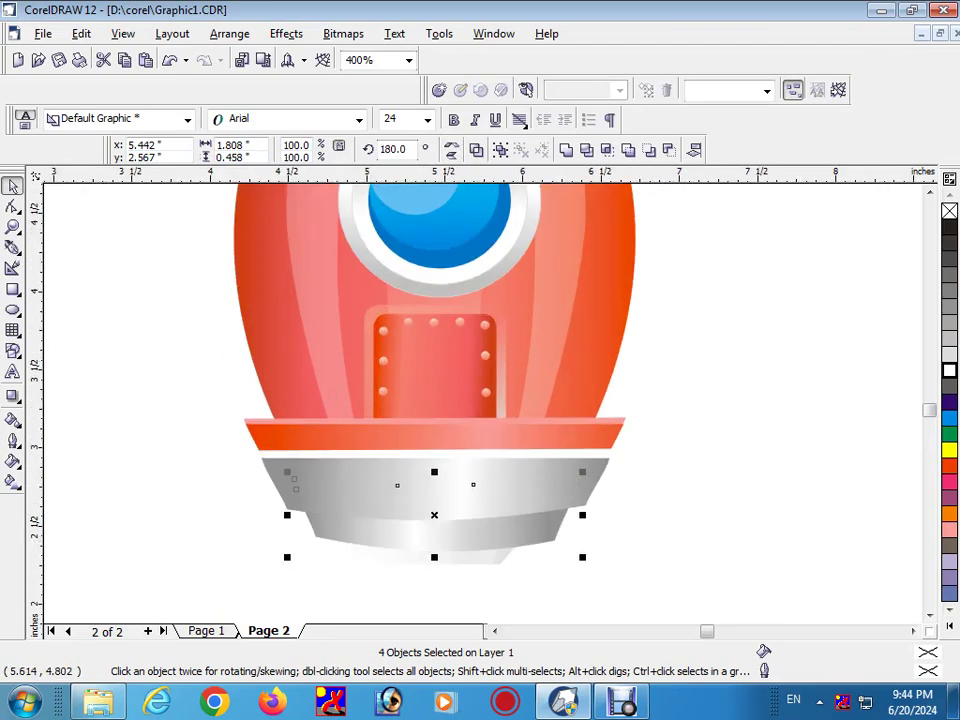
Rotate the mirrored strip copies by about 2 degrees under the upper grey strip
scroll(386, 505, down, 1)
click(296, 466)
drag(298, 470, 293, 475)
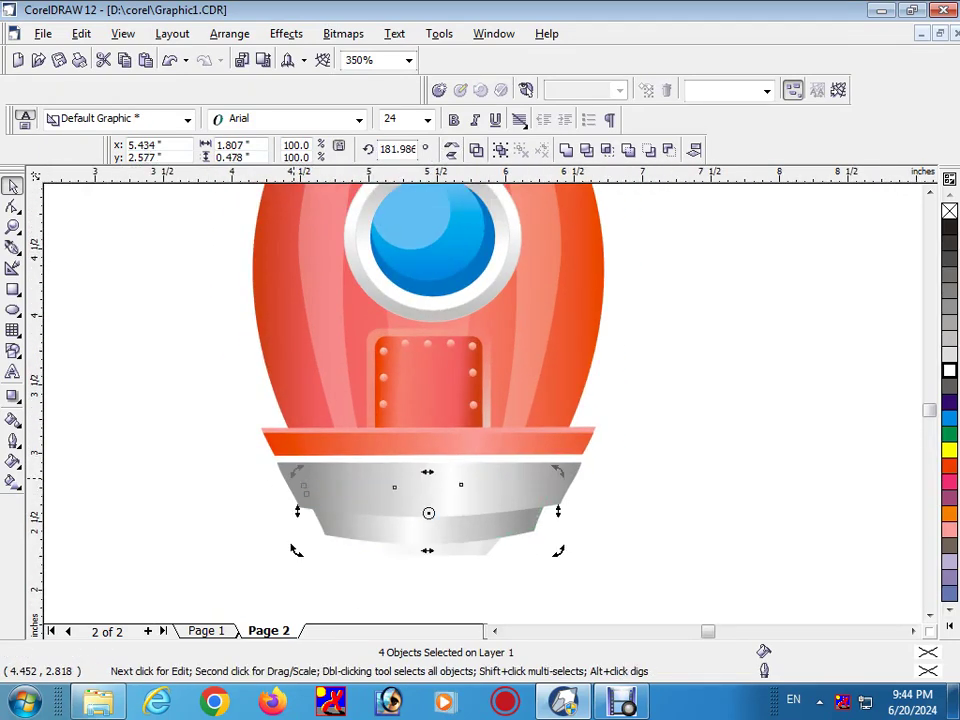
click(426, 510)
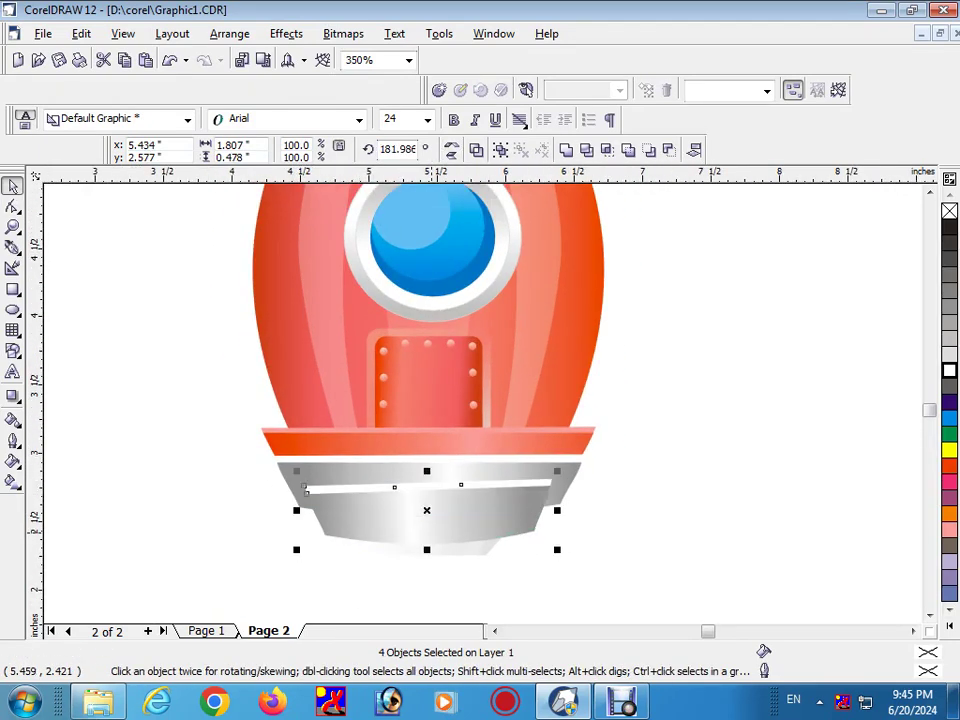
Add a third mirrored tier of grey strips about 0.2 inches lower, narrowed to about 1.516 inches, and tilt it slightly
key(Down)
key(Down)
drag(557, 537, 537, 532)
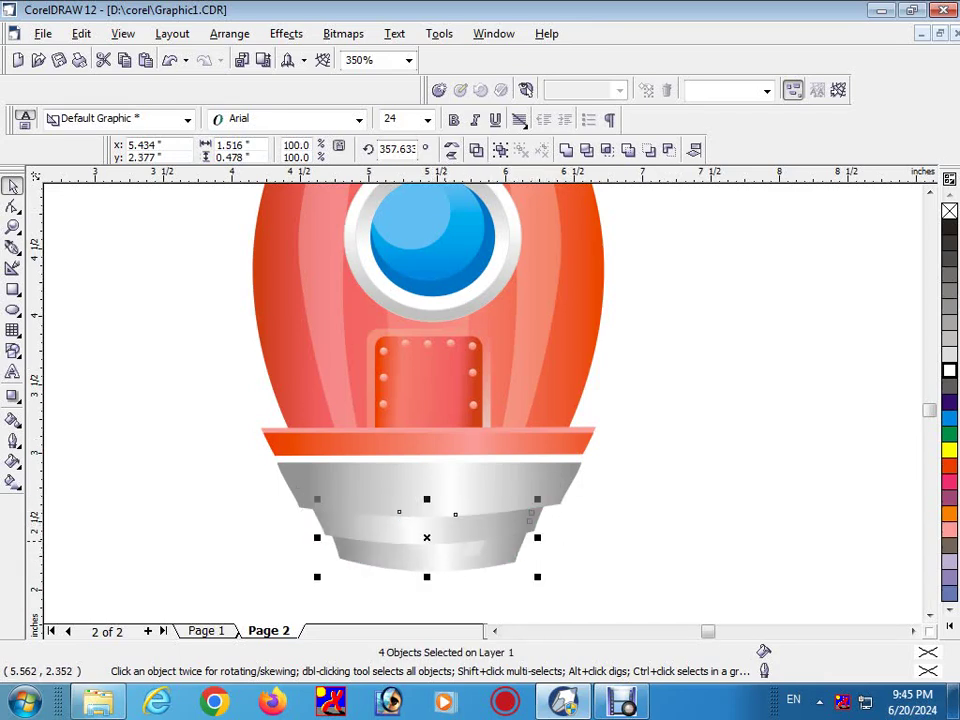
click(445, 542)
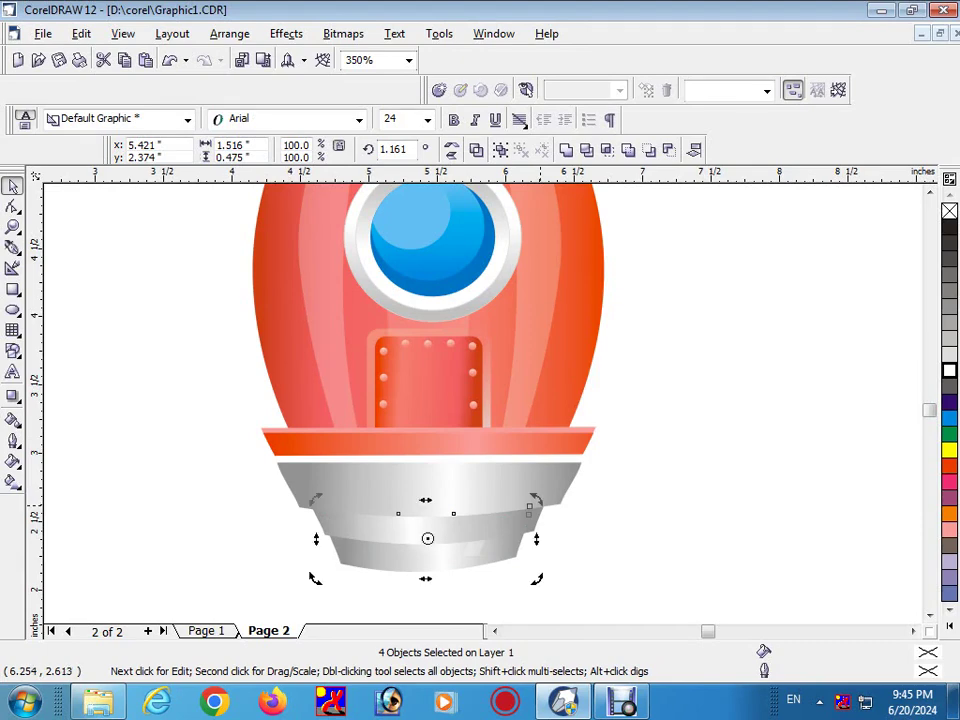
Level the lowest grey strip's bottom corner nodes against a temporary horizontal guideline
key(Escape)
scroll(511, 534, down, 1)
scroll(421, 483, up, 4)
click(421, 483)
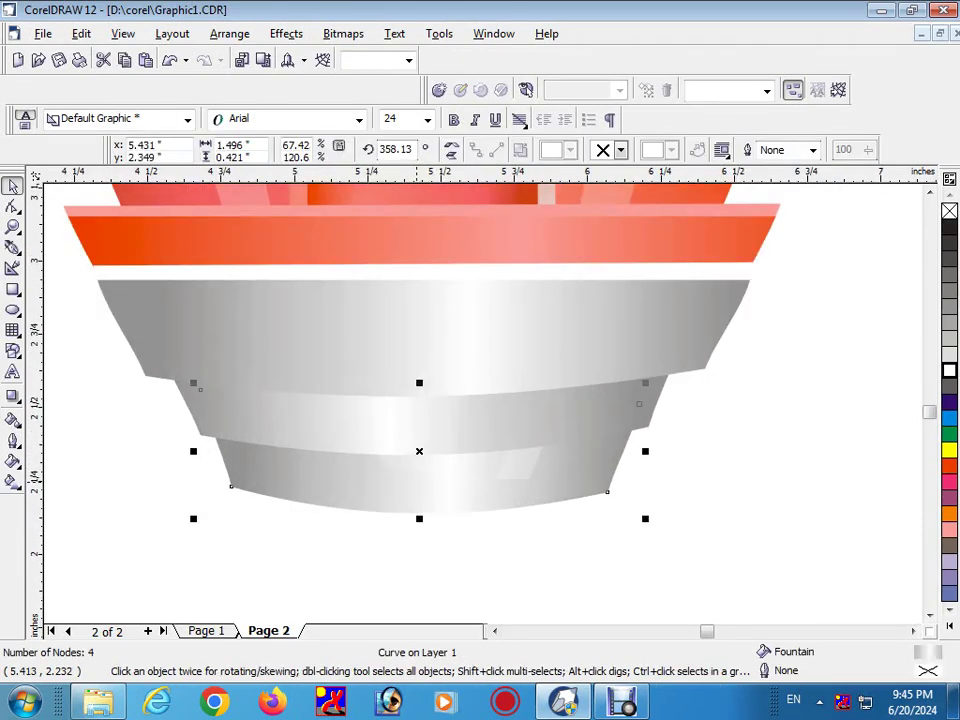
key(F10)
click(449, 487)
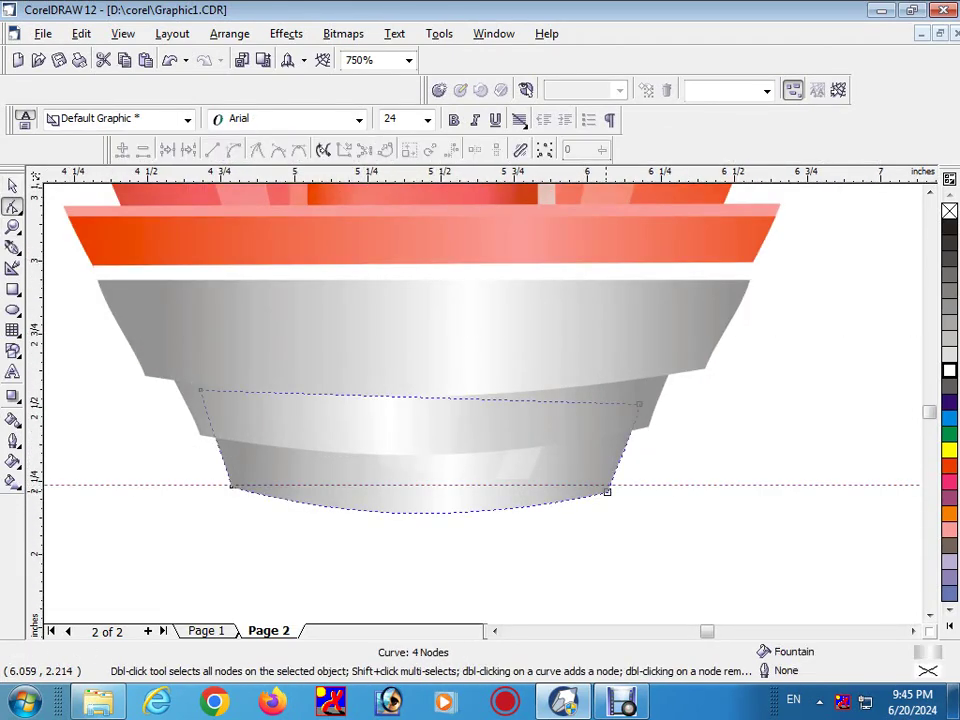
scroll(600, 490, up, 1)
key(space)
double_click(102, 491)
key(Escape)
Draw a three-node fin from the rocket's left side, fill and outline it with 10% Black, and bow its outer edge outward
scroll(573, 545, down, 5)
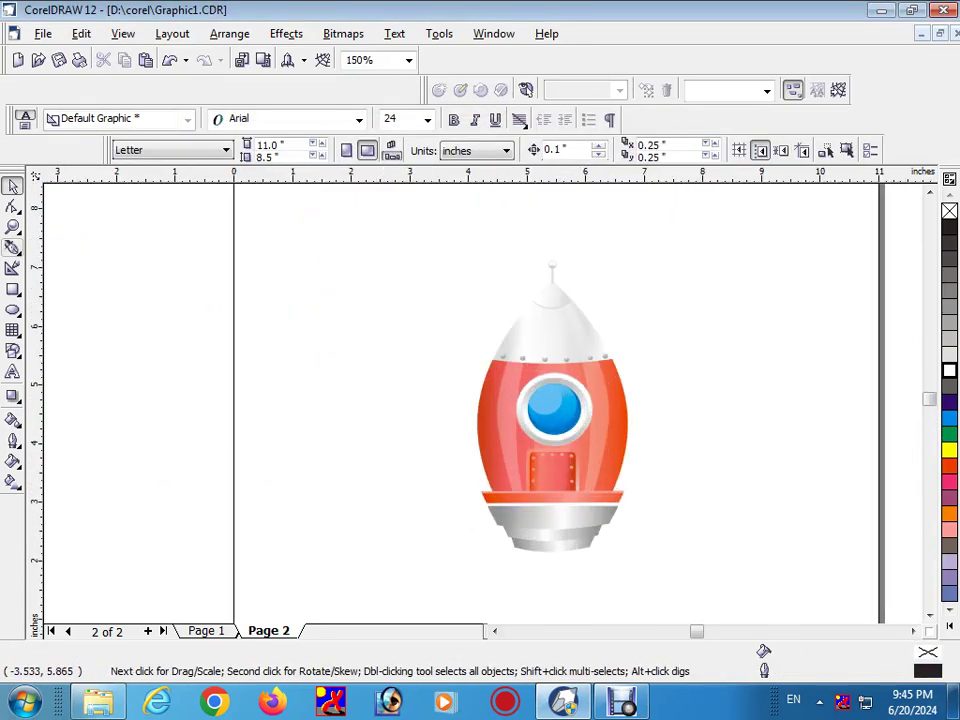
key(F5)
scroll(488, 437, up, 1)
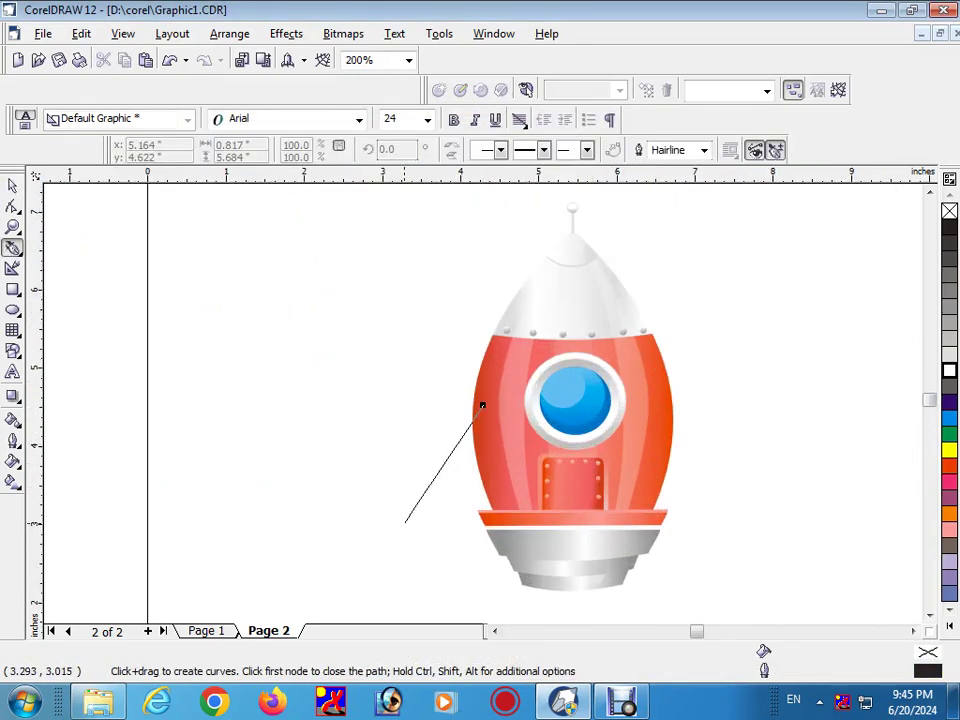
click(394, 548)
click(482, 404)
key(F10)
right_click(482, 483)
click(527, 292)
drag(455, 441, 428, 445)
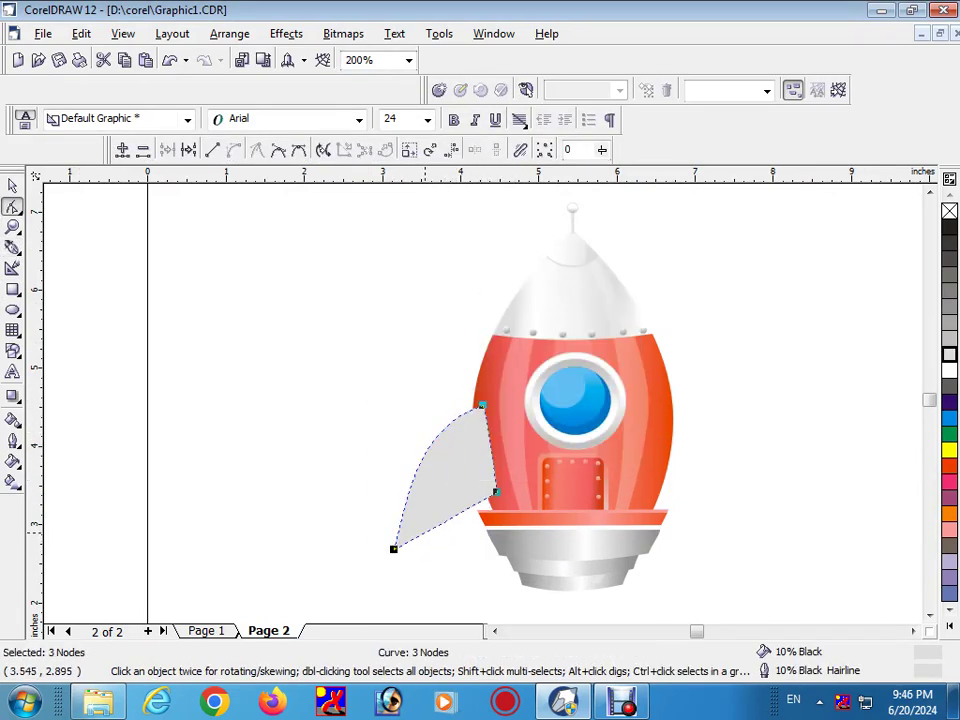
Reshape the fin's upper and lower body-side nodes so its top is rounded and its lower edge arches
scroll(475, 425, up, 4)
drag(483, 408, 519, 373)
click(541, 607)
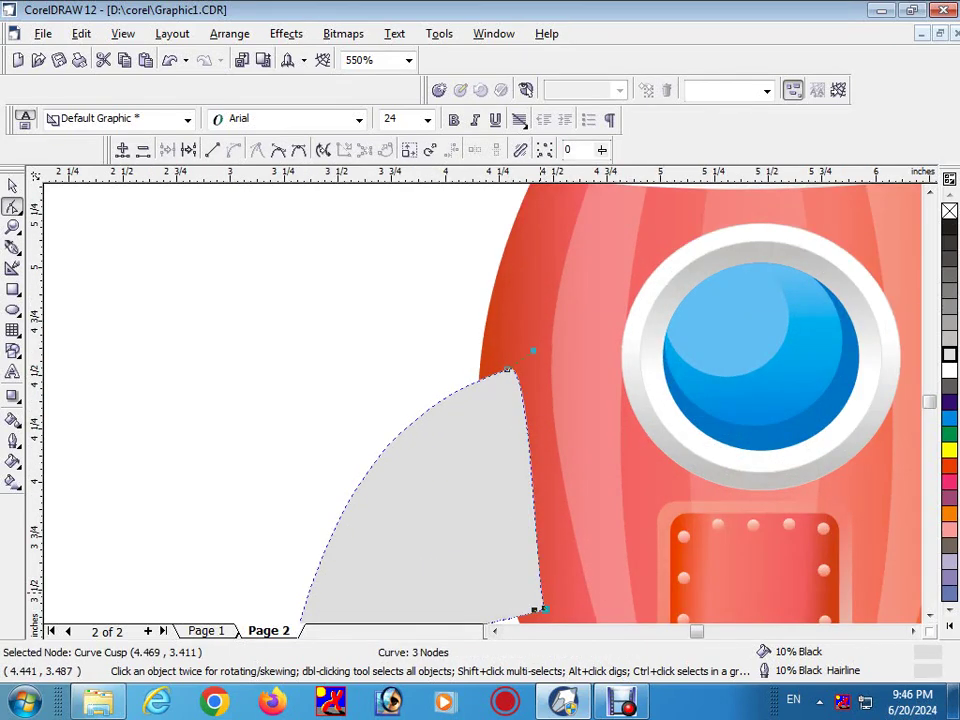
scroll(355, 300, down, 1)
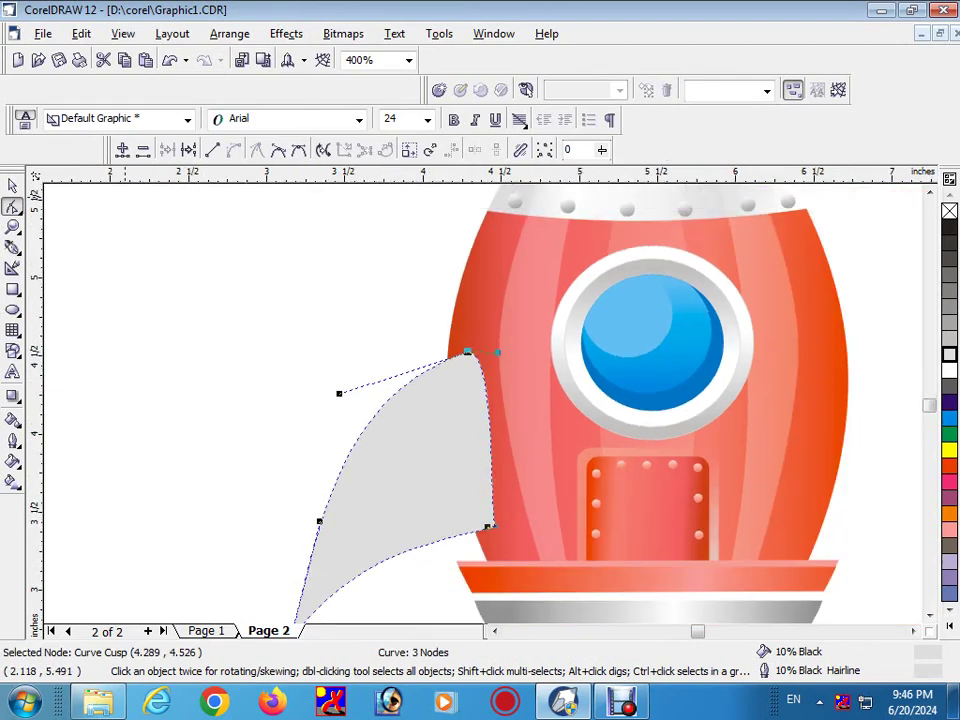
Apply a linear fountain fill to the fin from 10% Black at the lower edge to white at the upper edge
key(space)
click(13, 482)
click(47, 493)
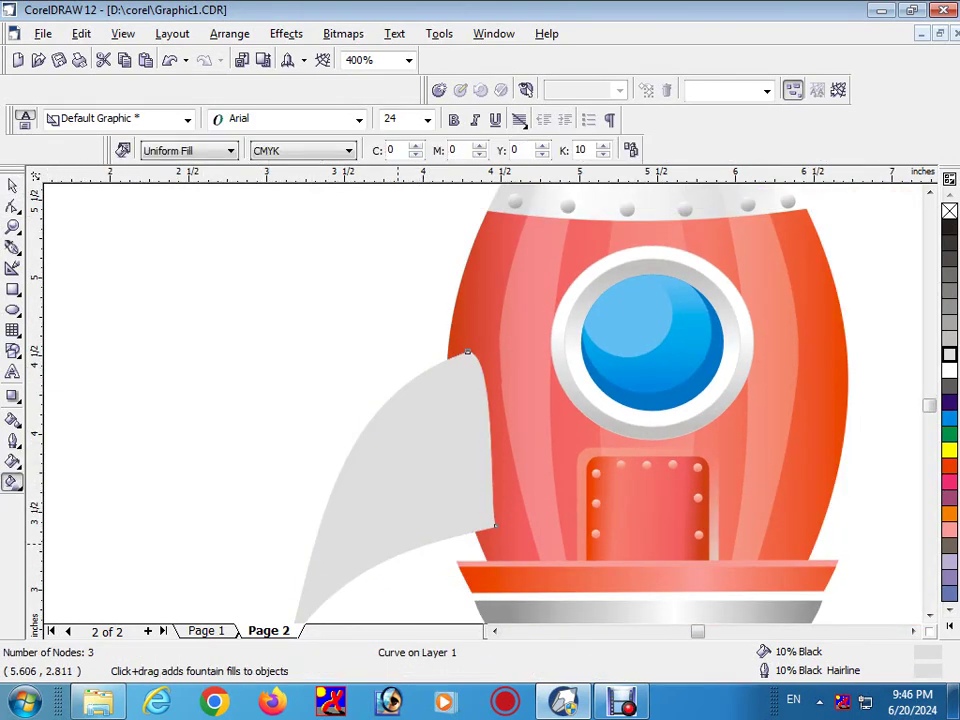
drag(396, 543, 379, 410)
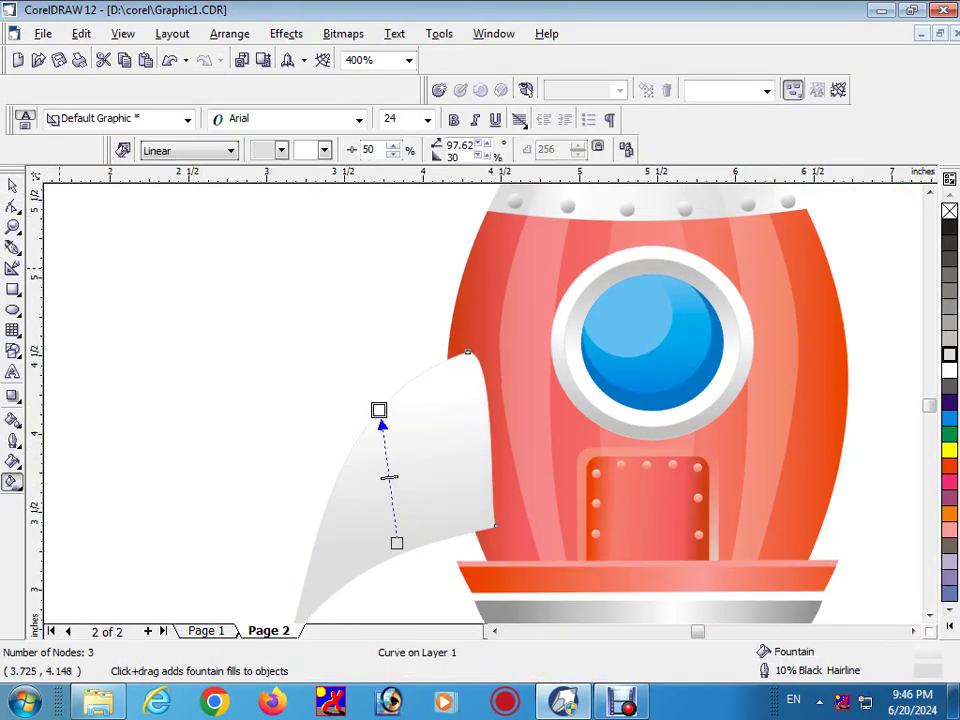
Add a node on the fin's body-side edge and move it up and inward to curve that edge
key(F10)
double_click(490, 483)
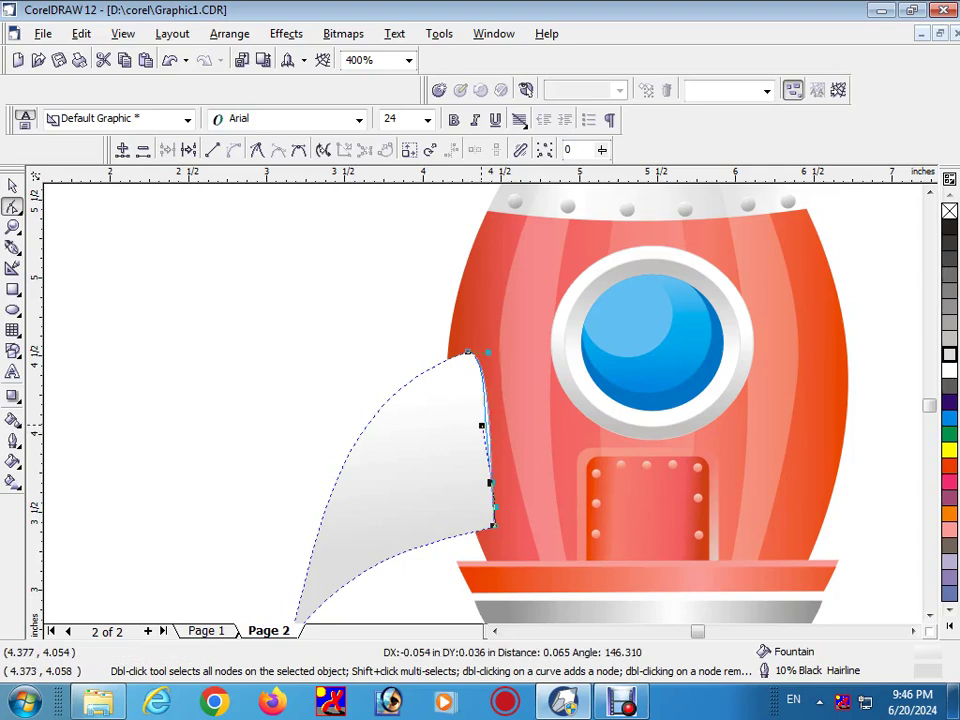
drag(493, 480, 481, 442)
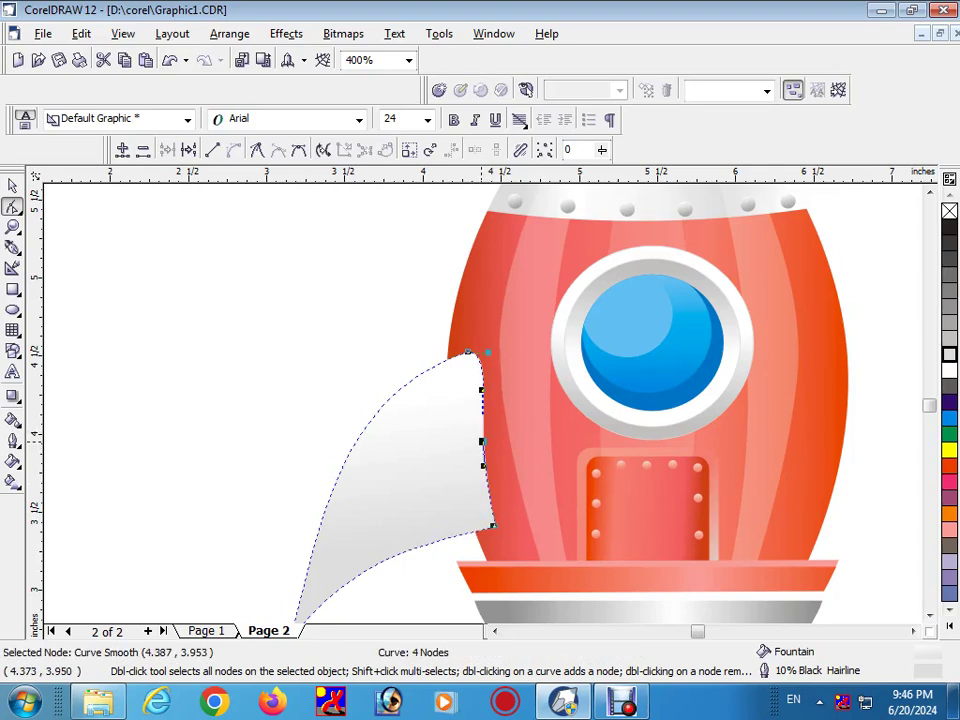
key(F4)
key(space)
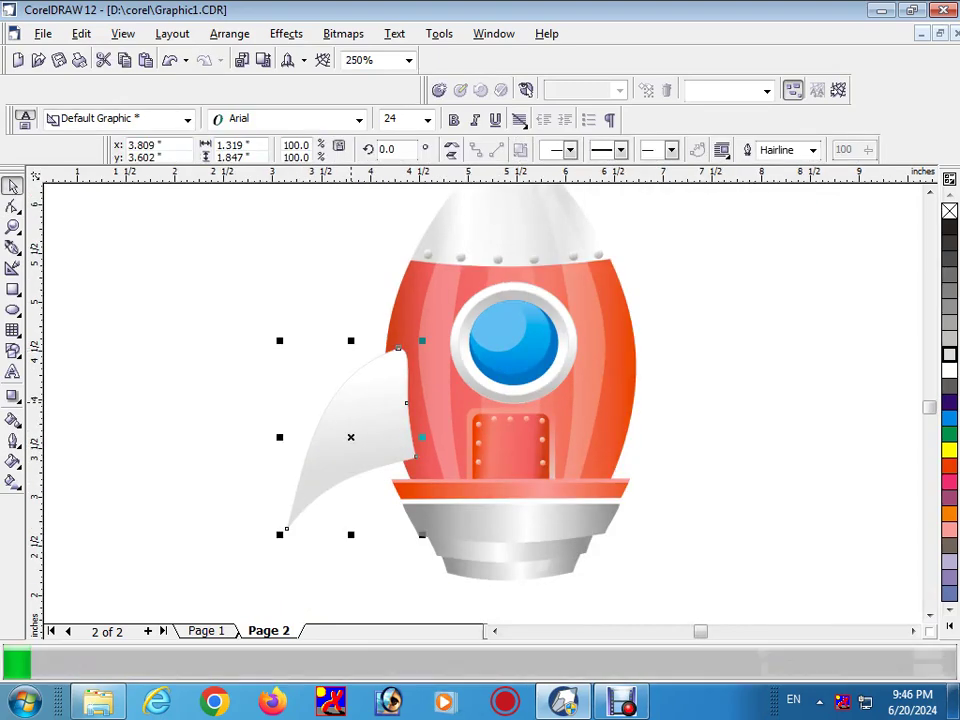
Create a smaller copy inside the fin, about 1.098 inches wide and 1.501 inches high
drag(421, 534, 397, 502)
key(ctrl+z)
scroll(370, 432, up, 2)
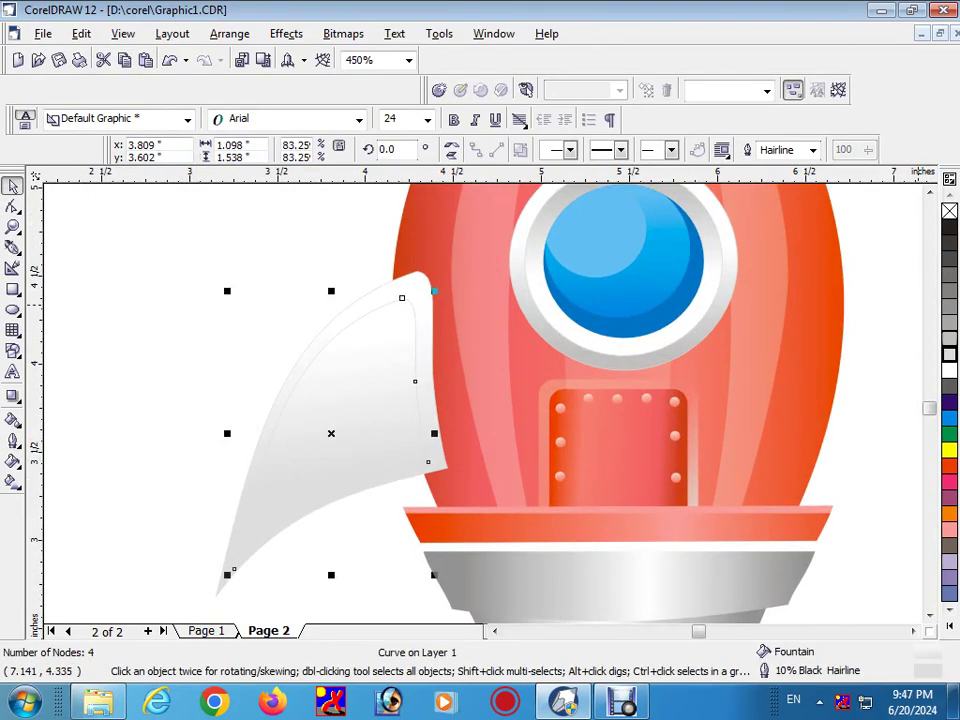
drag(331, 574, 331, 568)
Try a reversed fountain fill on the inner fin, grey at the top and white at the bottom, with a 20% Black outline
key(g)
drag(363, 467, 330, 335)
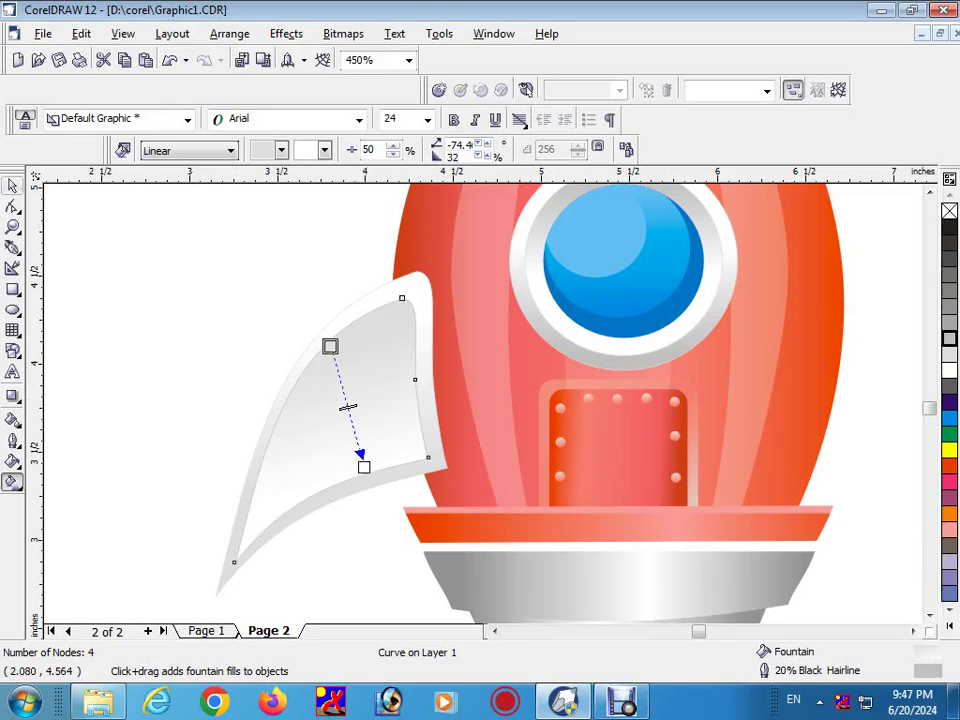
key(space)
scroll(347, 407, down, 5)
scroll(347, 407, up, 3)
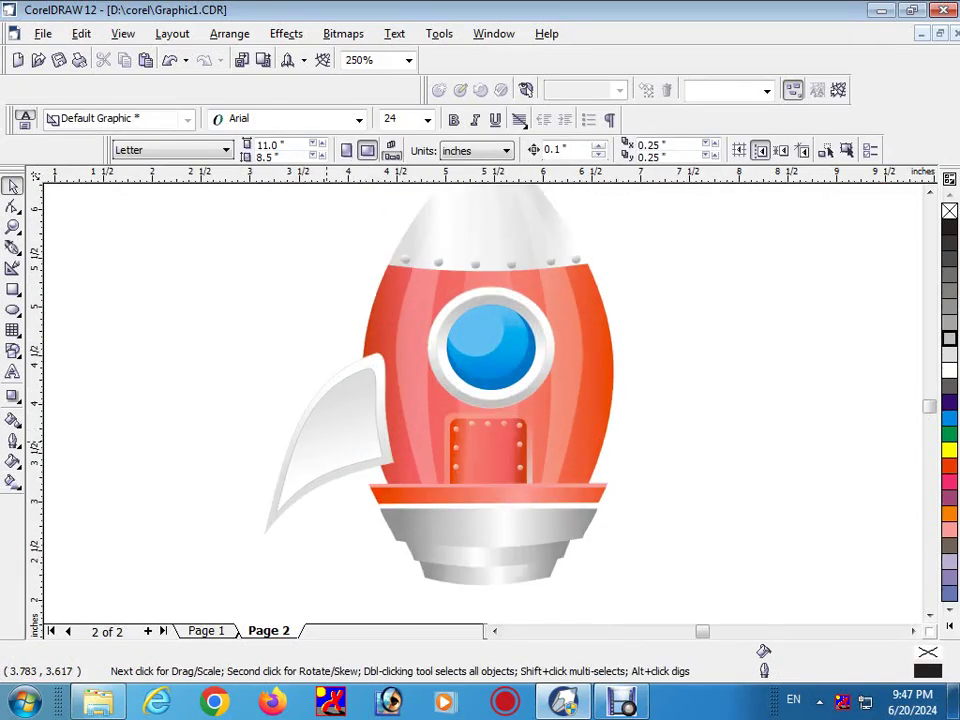
Draw a closed six-node shape with a curved upper edge over the lower half of the inner fin
click(327, 440)
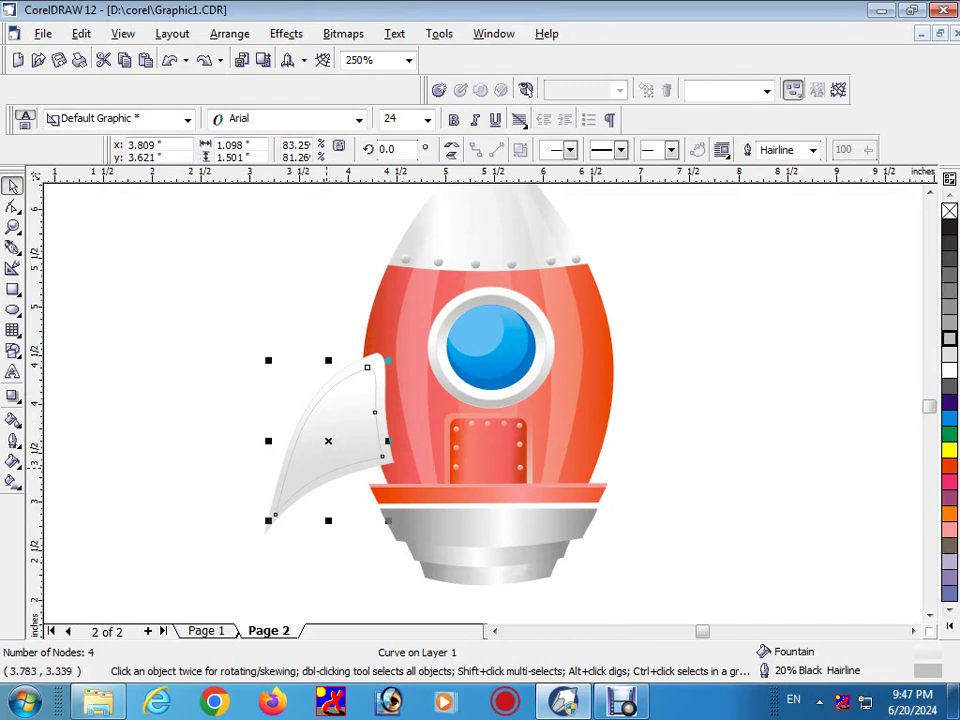
scroll(330, 468, up, 2)
click(12, 248)
click(420, 364)
drag(309, 433, 270, 474)
click(240, 540)
click(304, 555)
click(422, 495)
drag(475, 411, 447, 391)
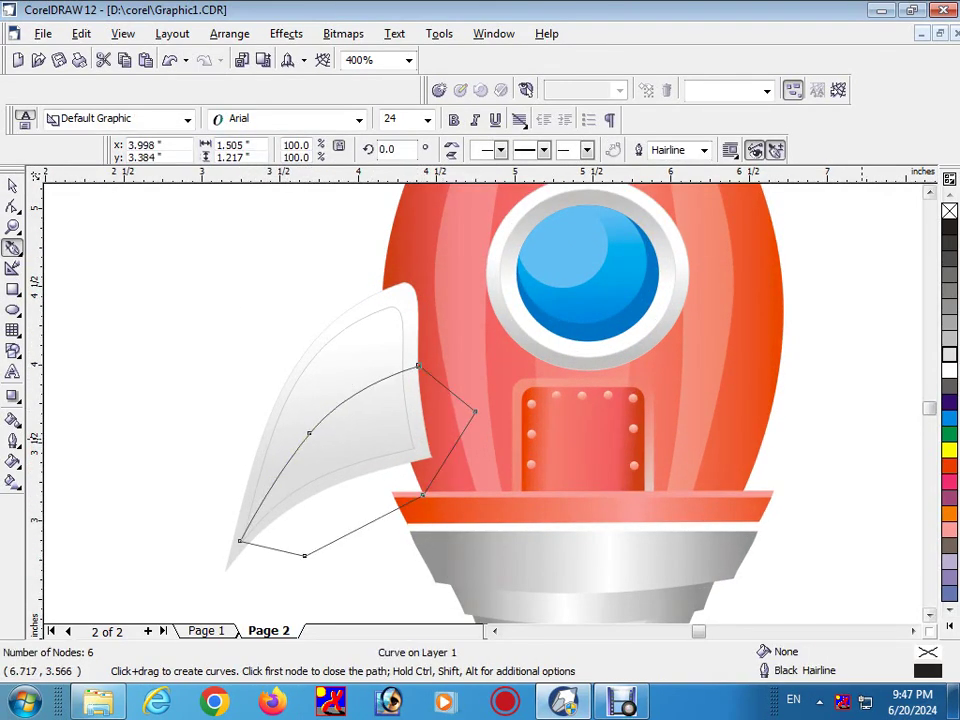
click(420, 364)
Intersect the drawn shape with the inner fin to make its lower panel, and remove the outlines from the fin pieces
key(space)
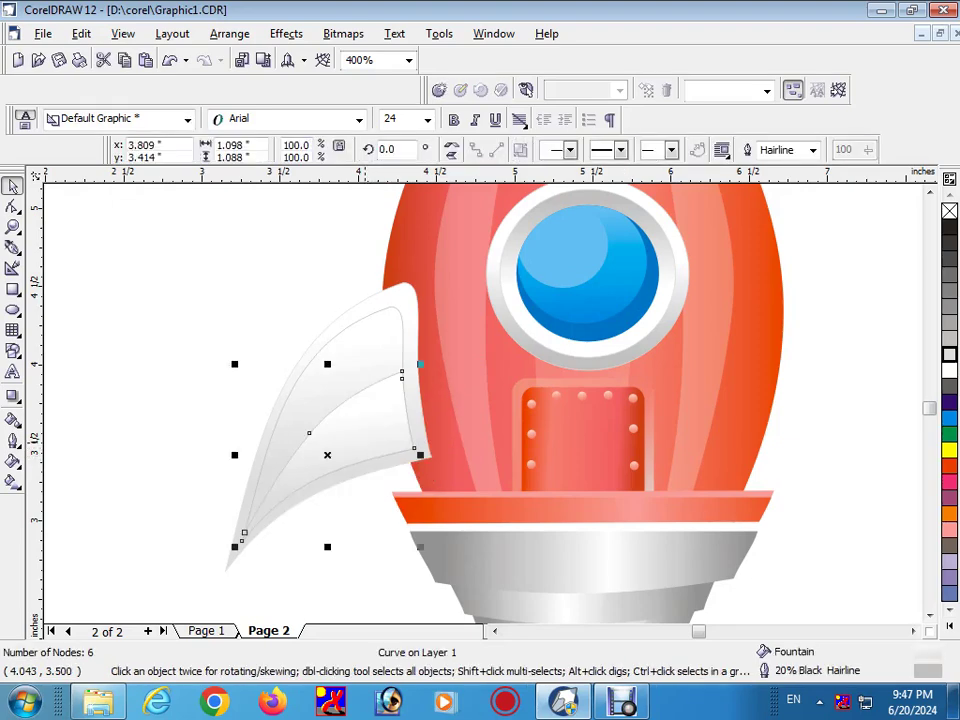
shift+click(370, 320)
shift+click(300, 440)
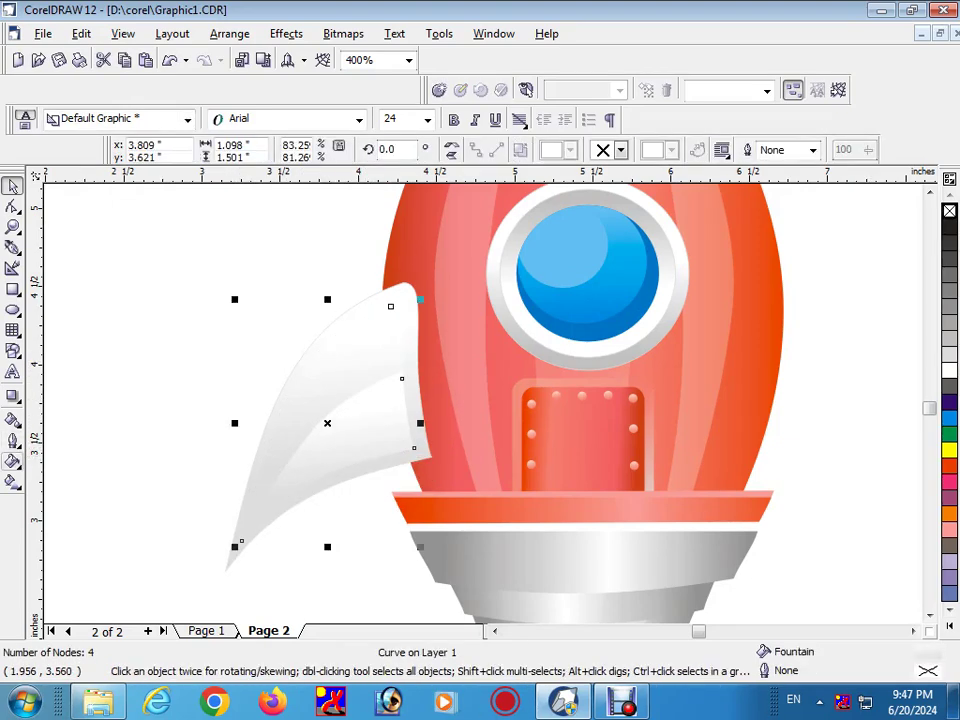
Set the inner fin's fountain fill to start in light grey and extend it from below the fin to its upper outer edge
key(g)
click(281, 150)
click(281, 150)
click(281, 150)
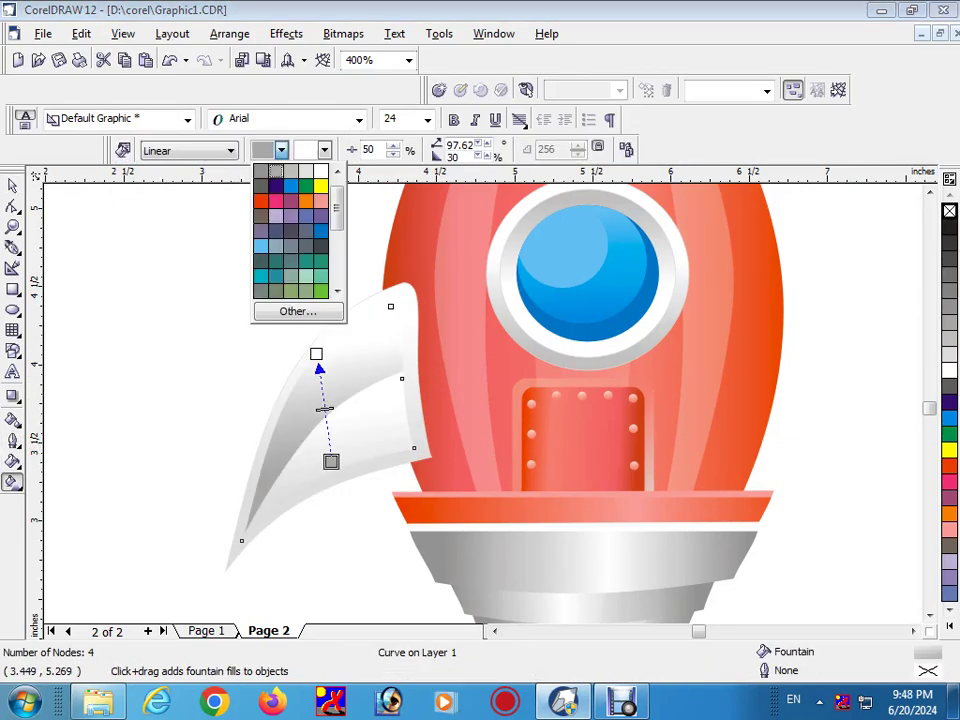
click(281, 150)
click(328, 348)
drag(331, 461, 372, 516)
drag(343, 352, 327, 330)
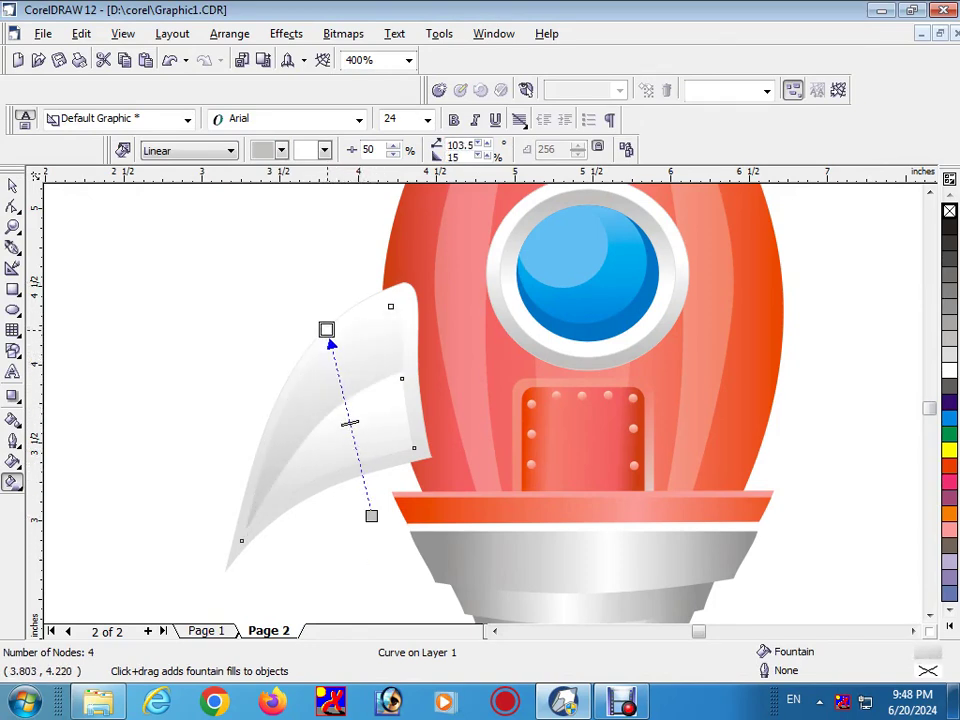
scroll(305, 347, down, 2)
key(space)
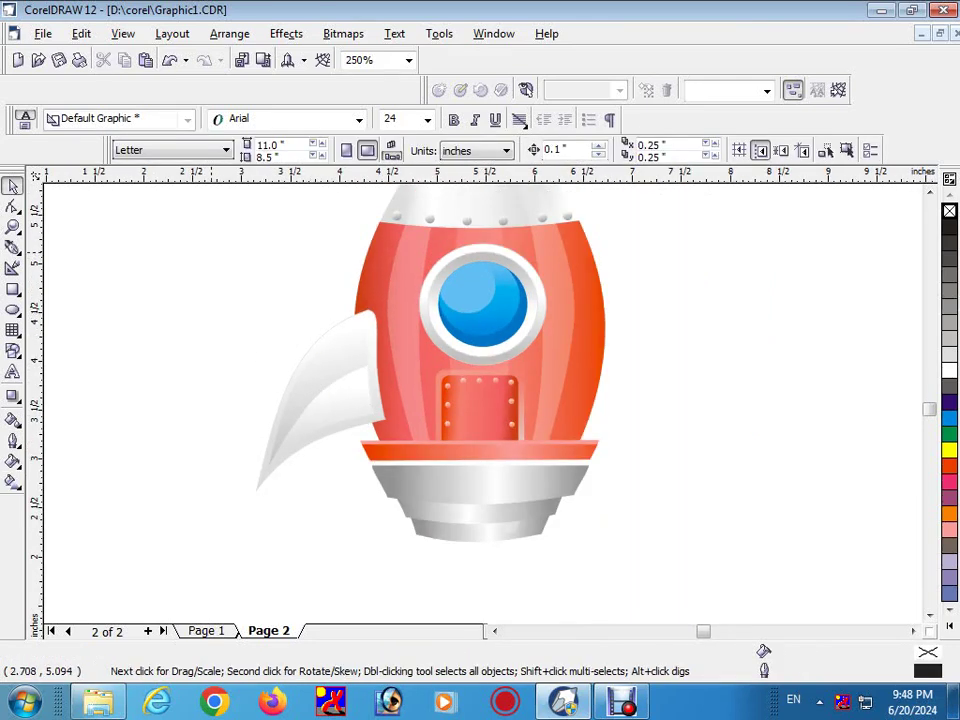
Group the three fin pieces, duplicate the group and mirror the copy horizontally
drag(225, 285, 400, 510)
key(ctrl+g)
key(plus)
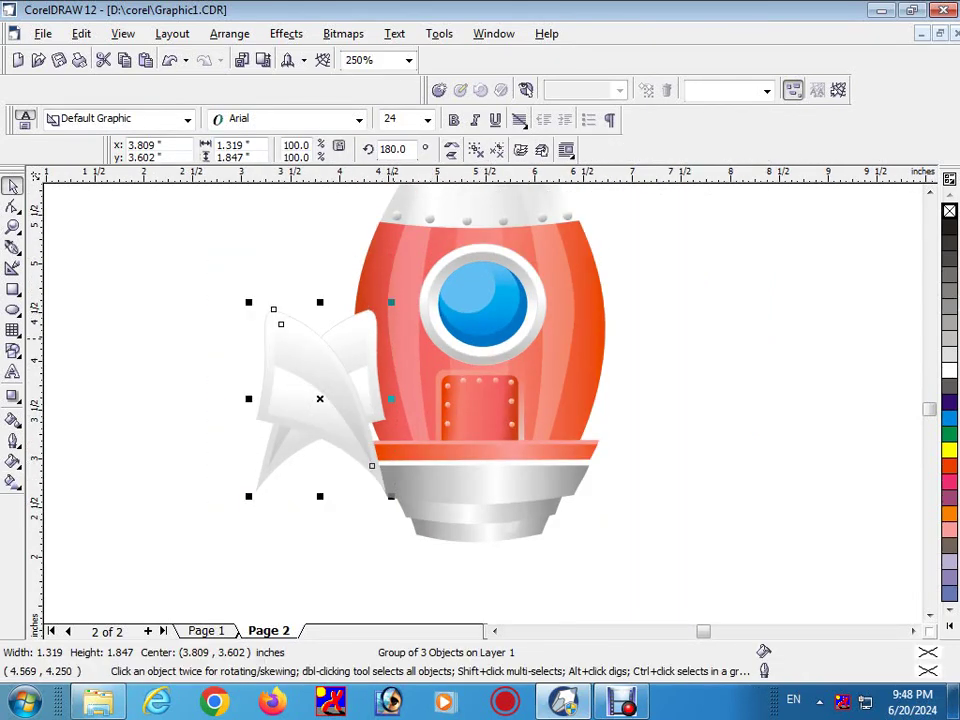
Move the mirrored fin group to the rocket's right side, centred at x 7.109 inches
text(6.809)
key(Return)
key(Right)
key(Right)
key(Right)
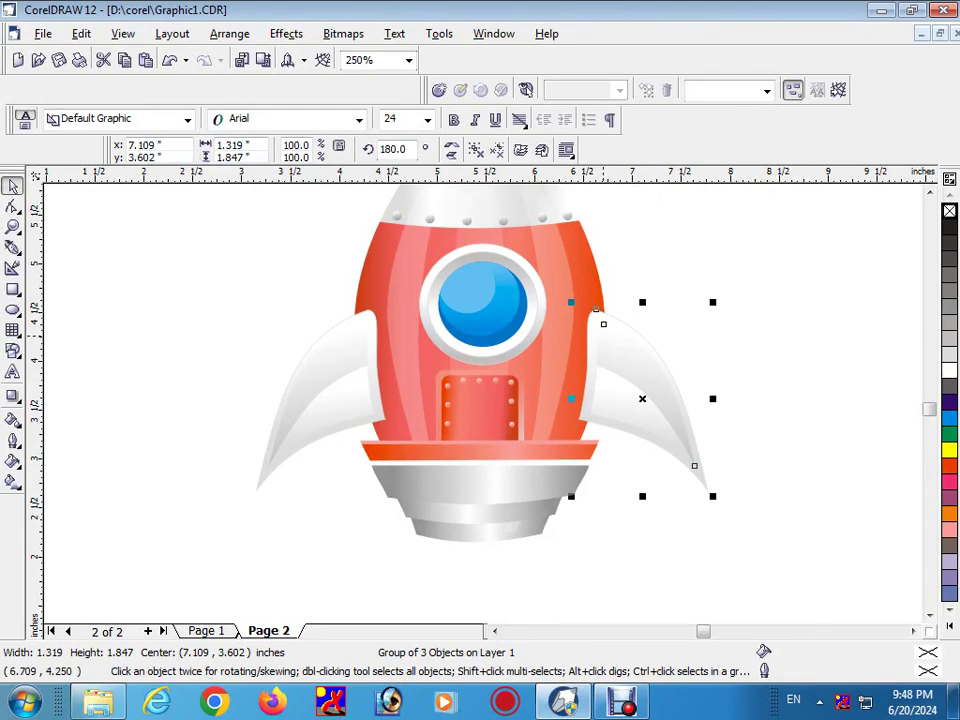
key(Escape)
Recolour the fountain fill node near the right end of the middle grey base tier to a lighter grey
scroll(432, 482, down, 3)
scroll(463, 406, up, 4)
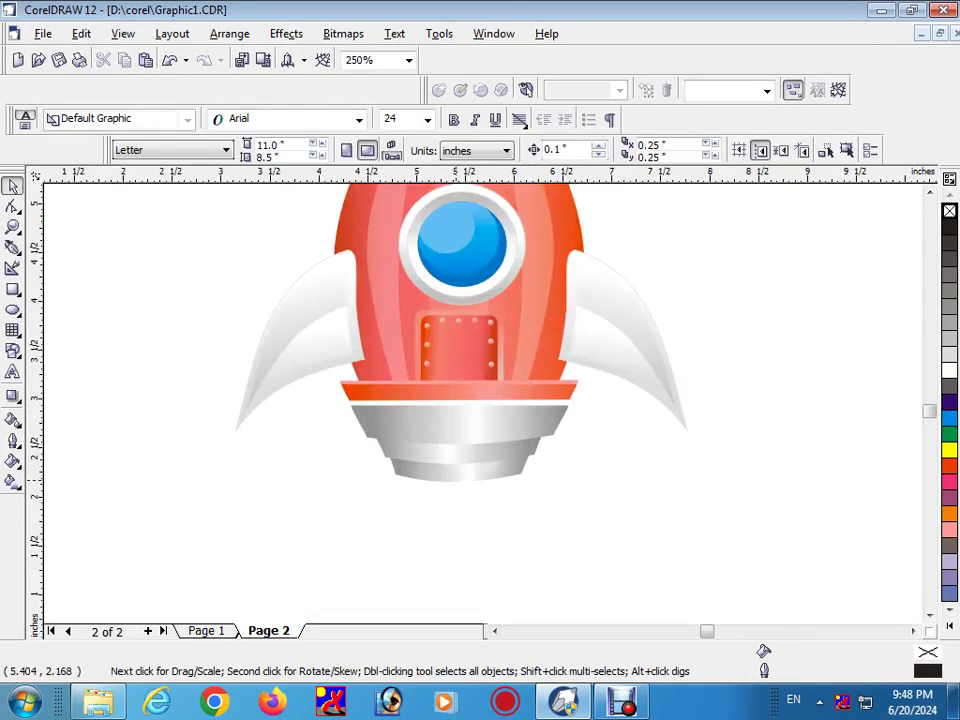
click(440, 462)
click(273, 429)
click(455, 421)
shift+click(457, 395)
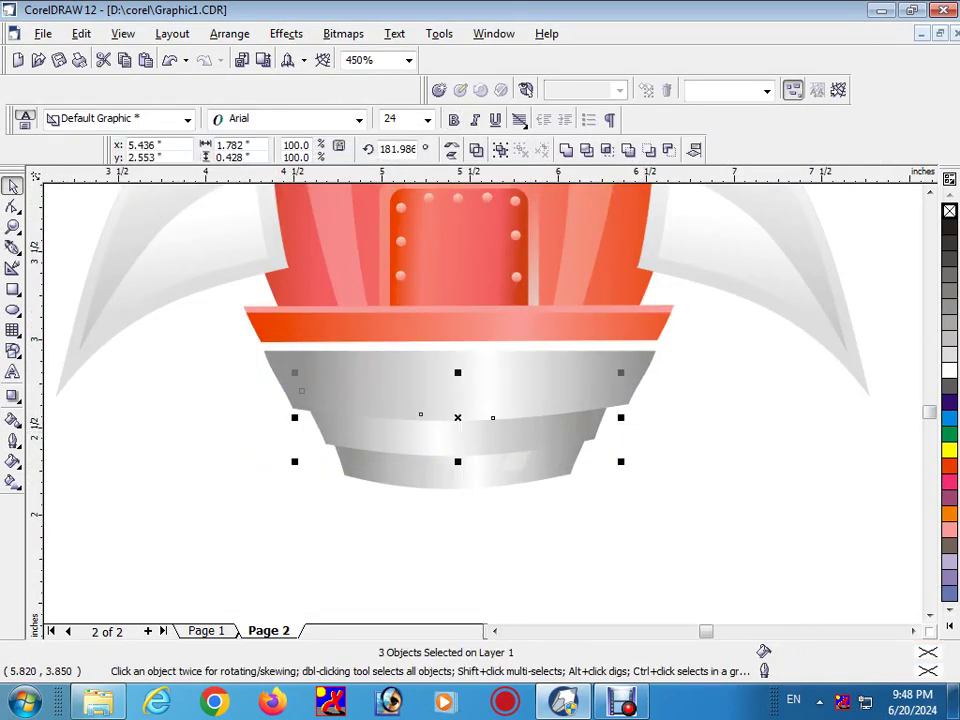
click(458, 412)
key(g)
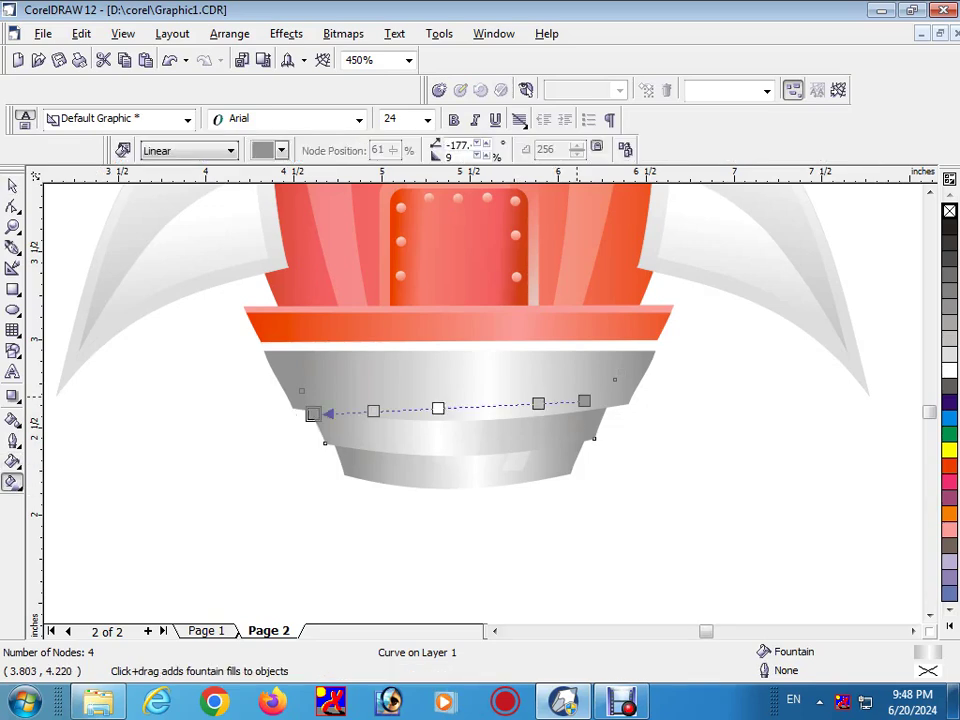
click(538, 403)
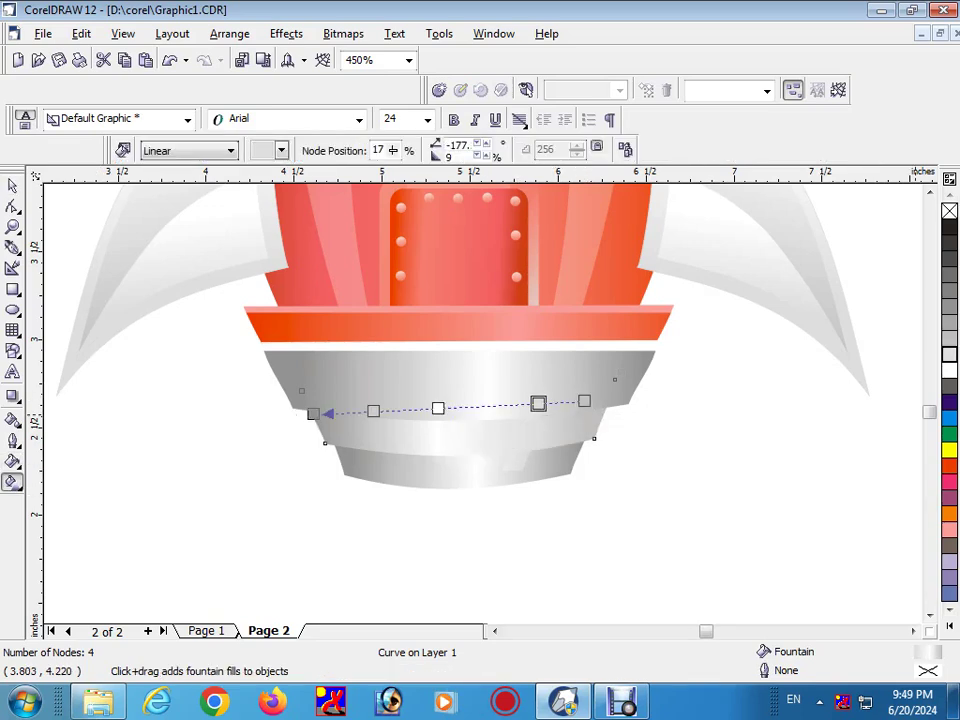
key(Escape)
key(space)
key(shift+F4)
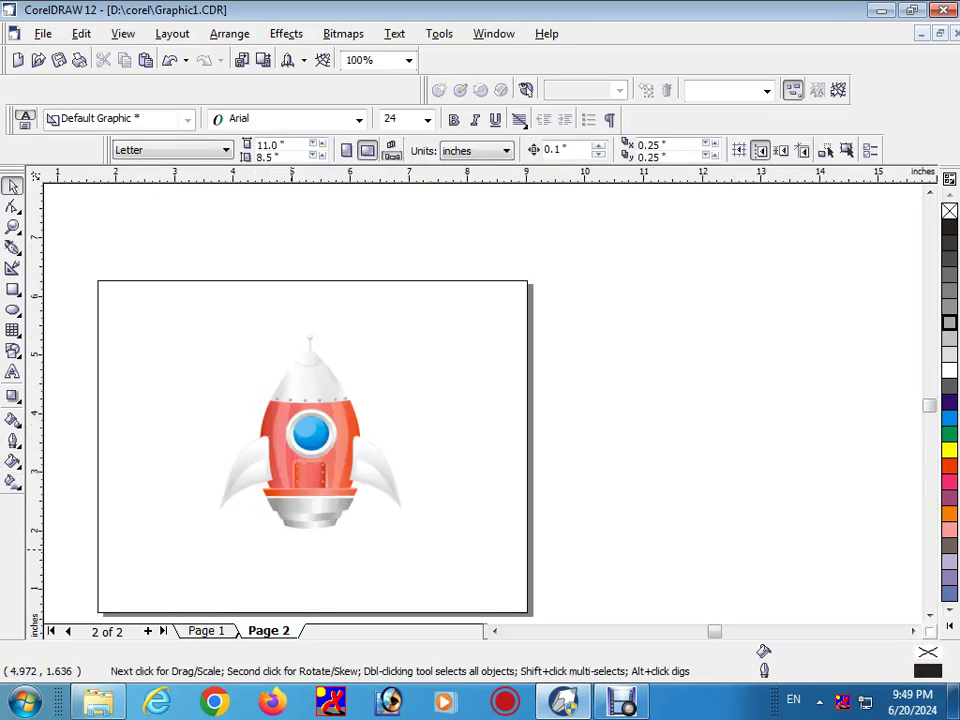
Draw a rectangle about 0.41 by 0.66 inches below the rocket's base, place it behind the base and fill it with Peach
scroll(297, 487, up, 3)
key(F6)
drag(312, 492, 352, 557)
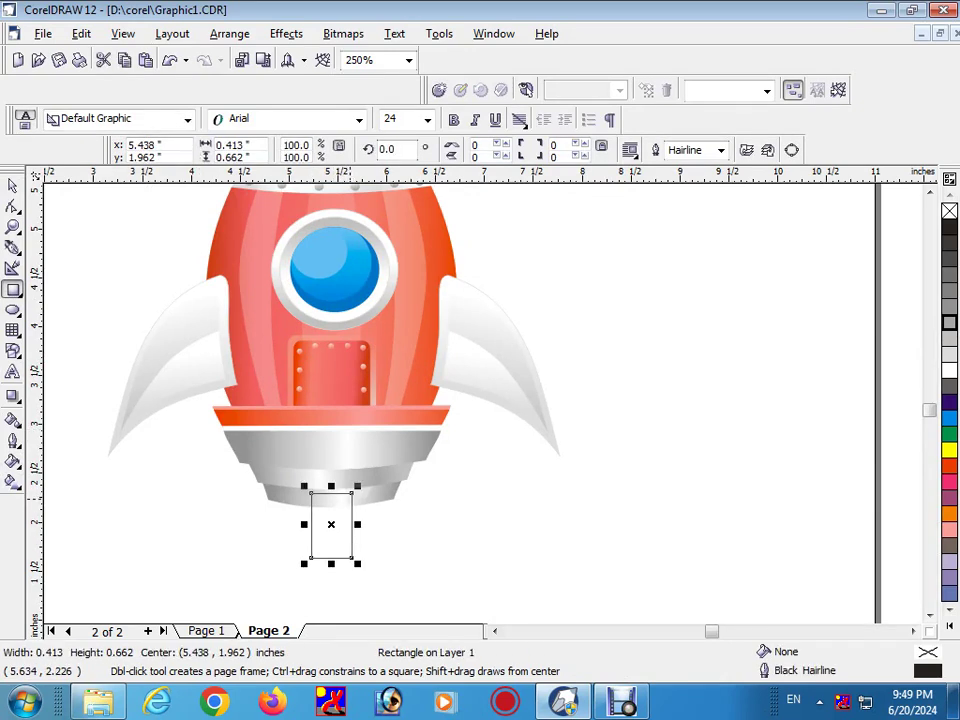
click(949, 627)
click(929, 194)
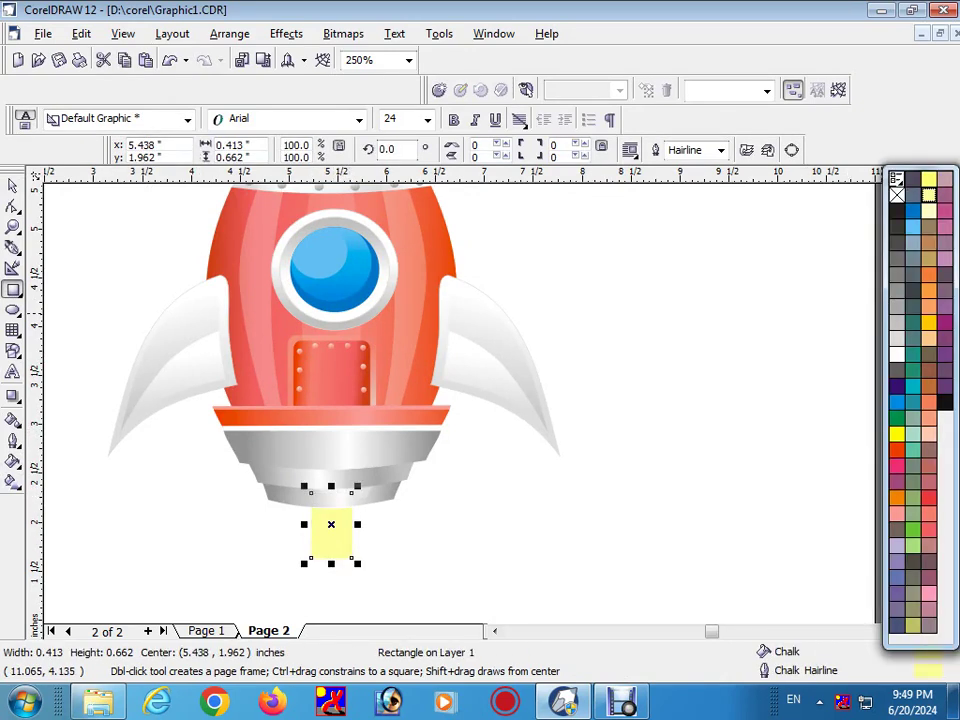
click(929, 306)
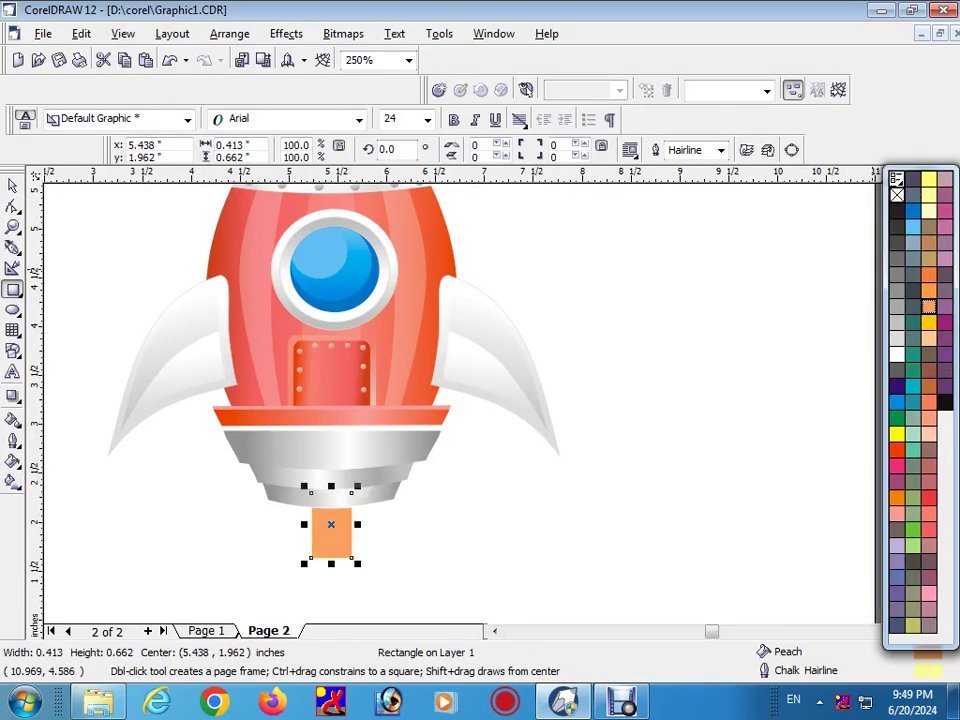
Apply a horizontal linear fountain fill to the rectangle, running from peach to orange
click(13, 420)
click(13, 481)
scroll(331, 525, up, 3)
drag(295, 525, 381, 525)
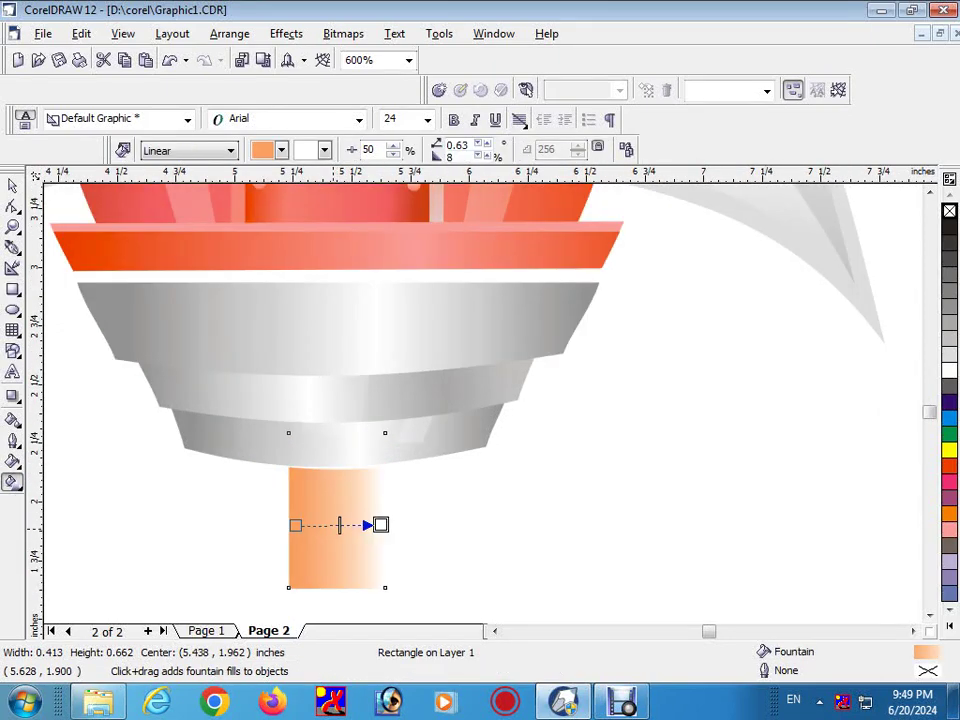
scroll(331, 513, up, 1)
click(949, 512)
Add two golden-yellow inner nodes and a pale yellow centre node to the rectangle's fountain fill, and stretch it to about 0.80 inches tall
double_click(343, 528)
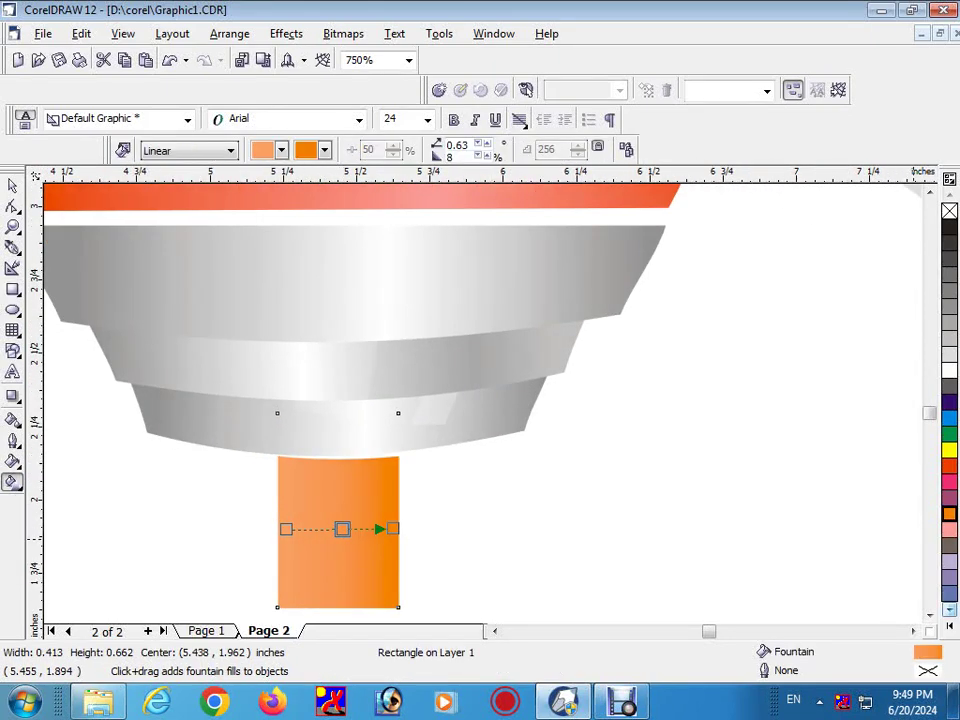
click(949, 628)
click(929, 195)
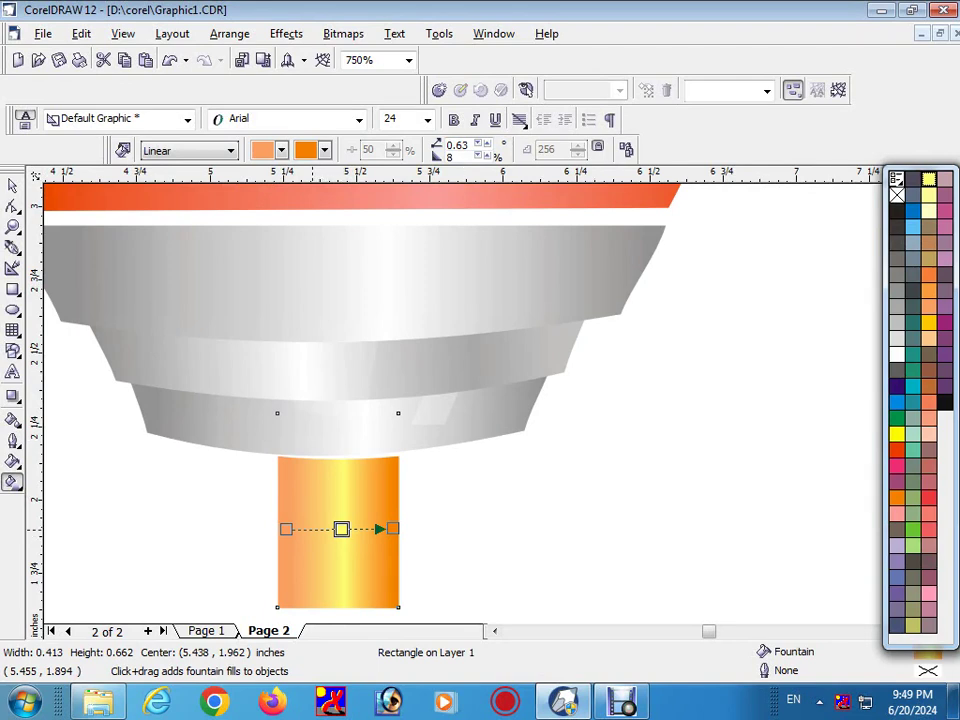
double_click(311, 528)
drag(341, 528, 366, 528)
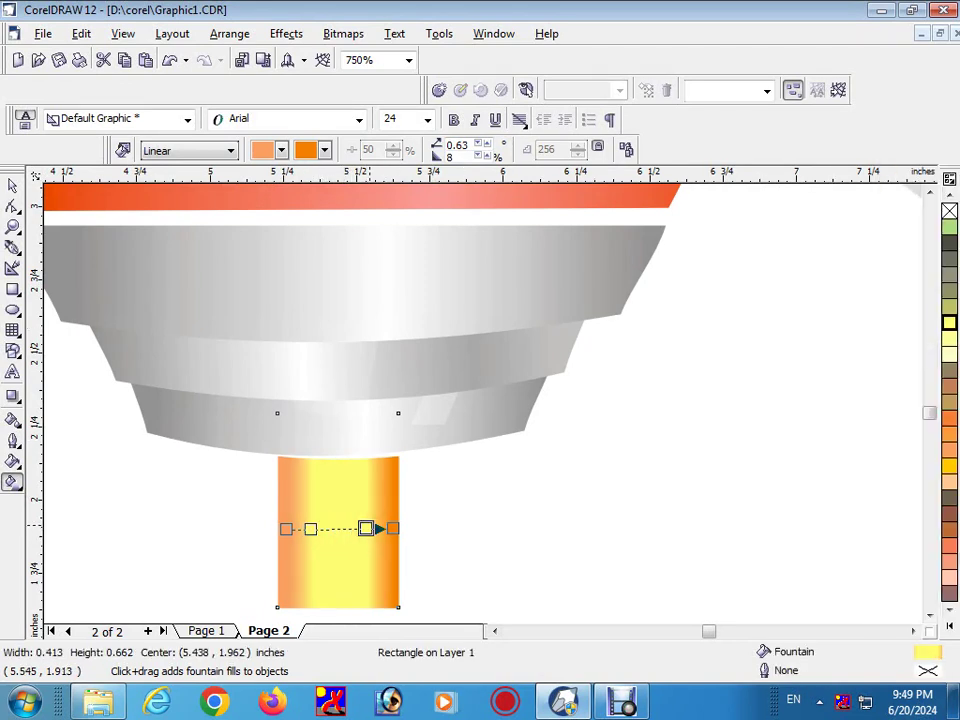
click(949, 465)
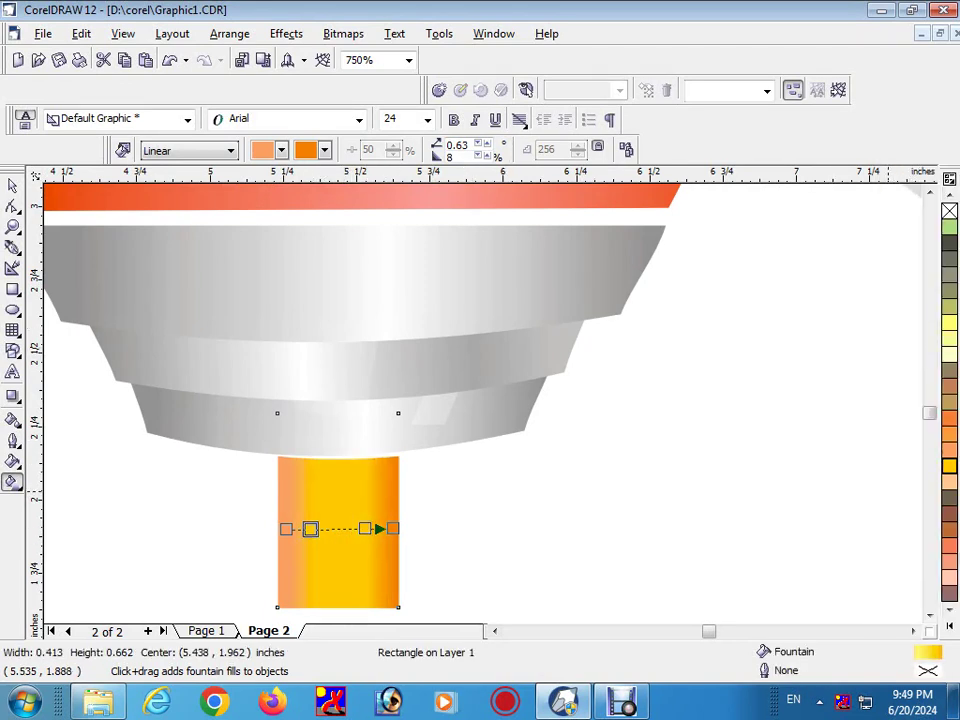
scroll(323, 553, down, 1)
scroll(363, 501, up, 1)
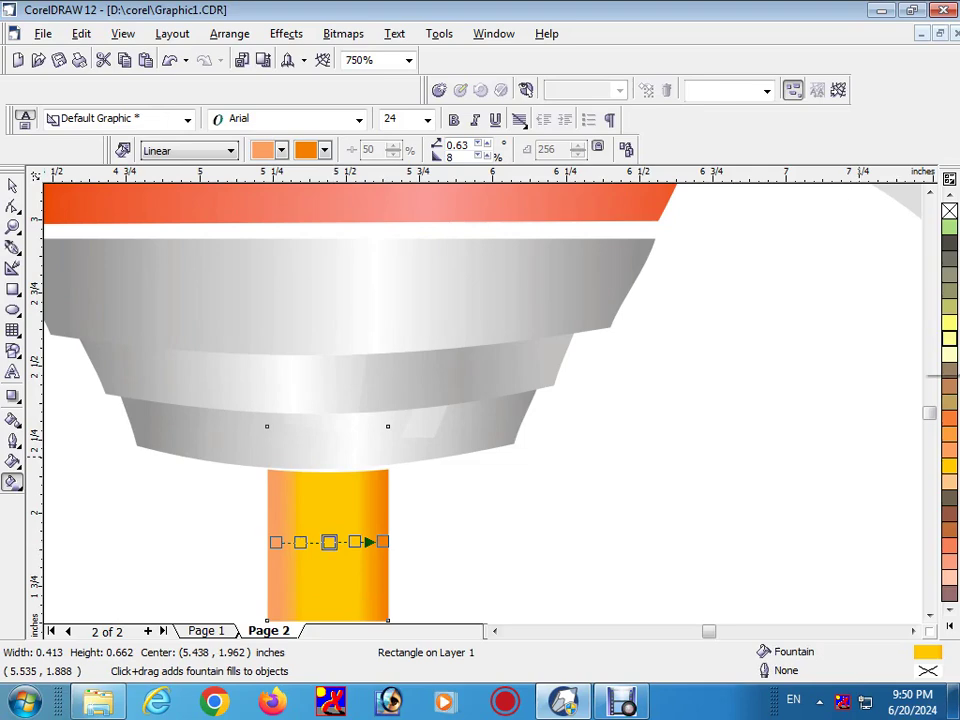
key(shift+F4)
key(space)
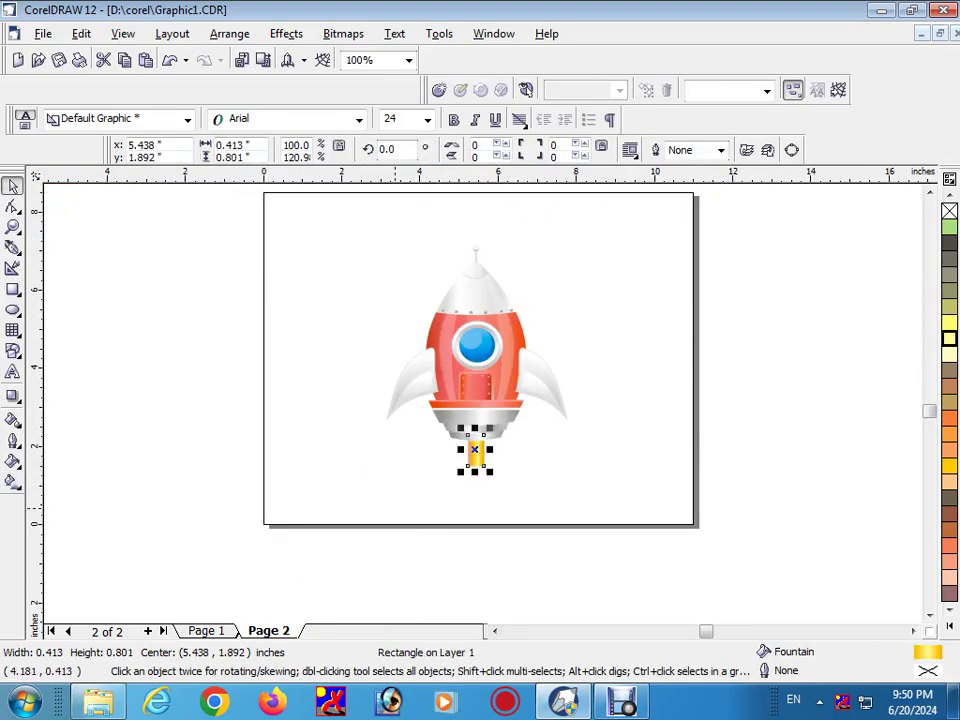
Give the gradient flame rectangle a uniform transparency of 50
click(13, 398)
click(171, 403)
scroll(396, 443, up, 4)
drag(392, 443, 434, 443)
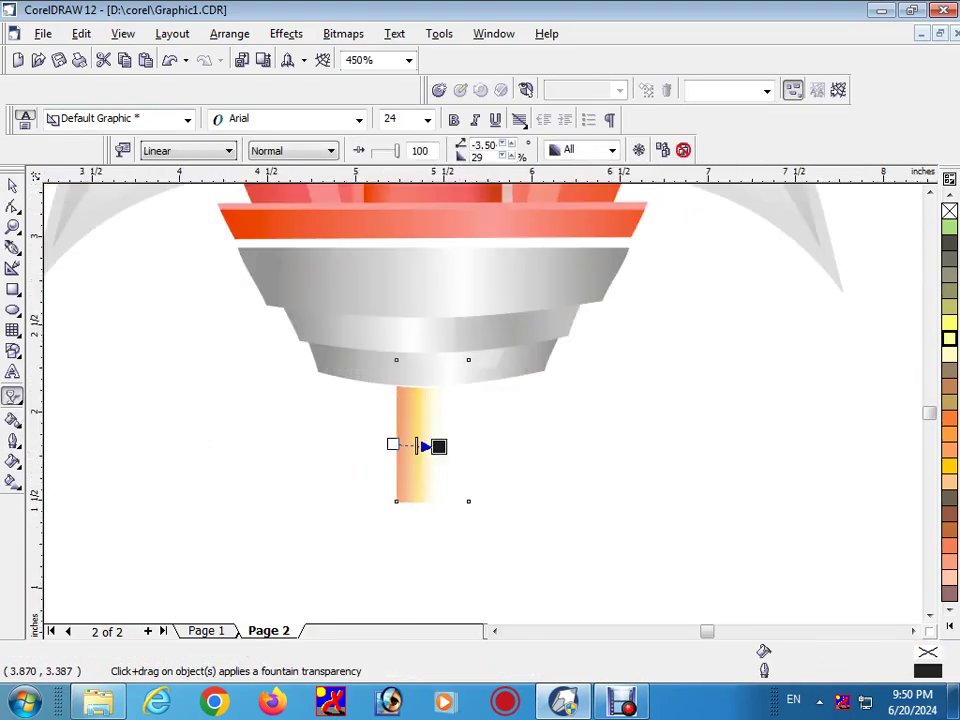
click(188, 150)
click(170, 182)
click(165, 150)
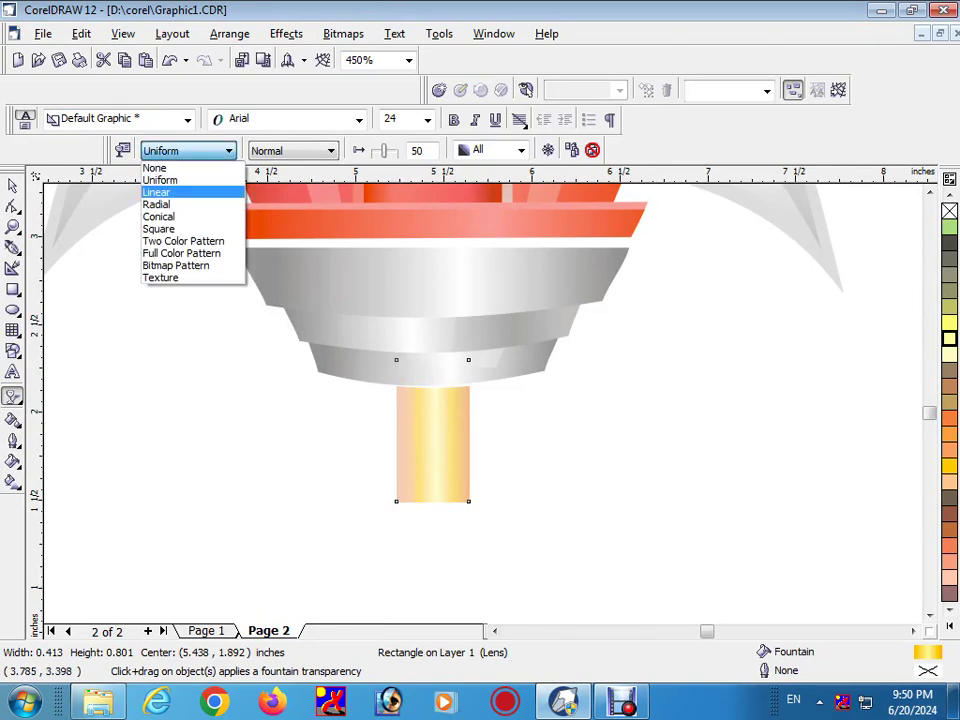
click(183, 241)
click(188, 150)
click(156, 192)
click(188, 150)
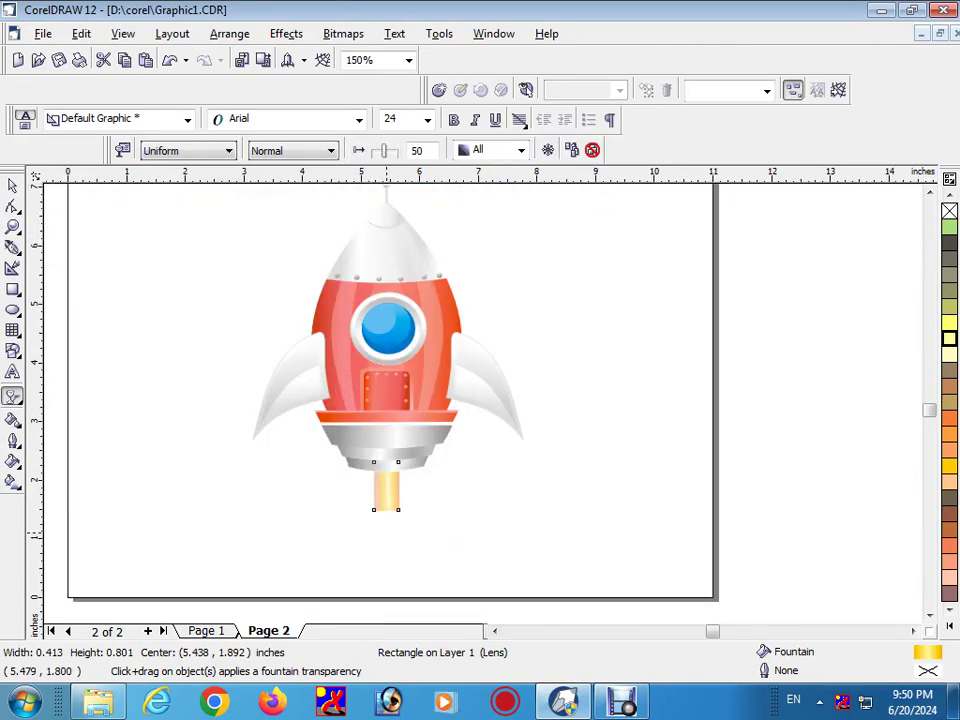
scroll(389, 492, up, 1)
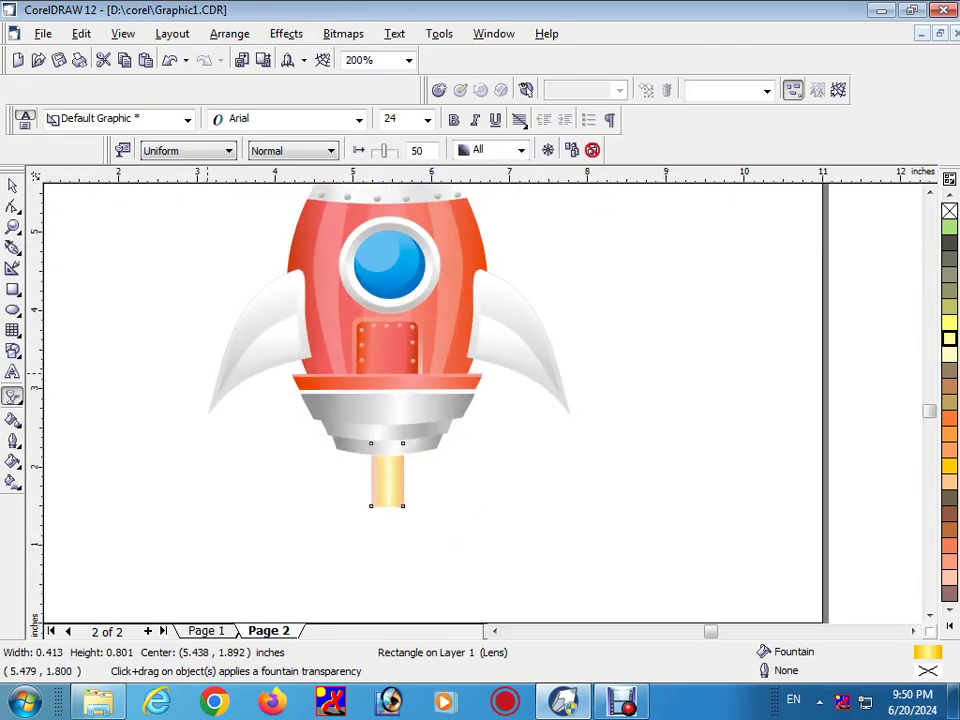
Draw a rectangle about 0.62 by 0.96 inches around the flame strip, with Chalk fill and outline, placed behind it
key(space)
key(F6)
drag(410, 513, 358, 440)
click(949, 354)
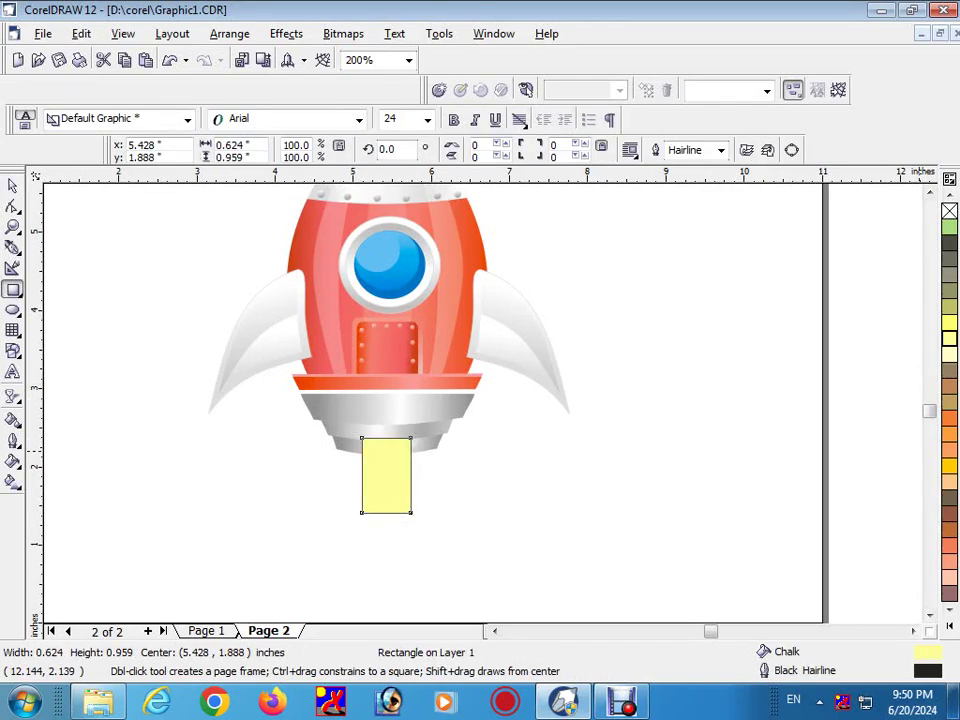
Apply a uniform transparency of 50 to the larger Chalk rectangle
click(12, 393)
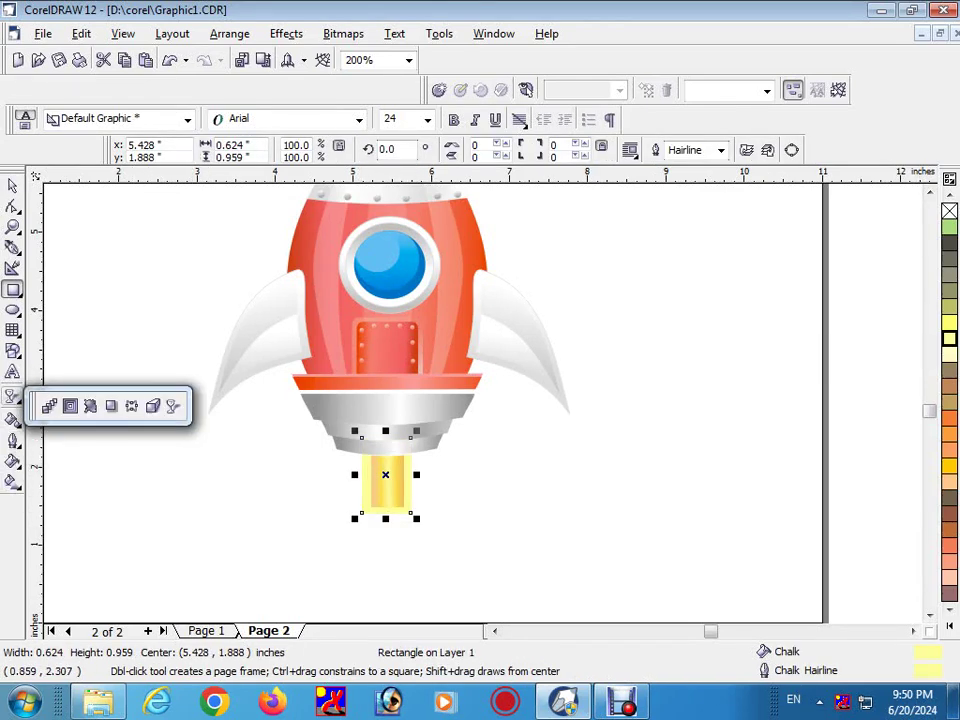
click(174, 403)
drag(358, 490, 414, 490)
click(188, 150)
click(160, 180)
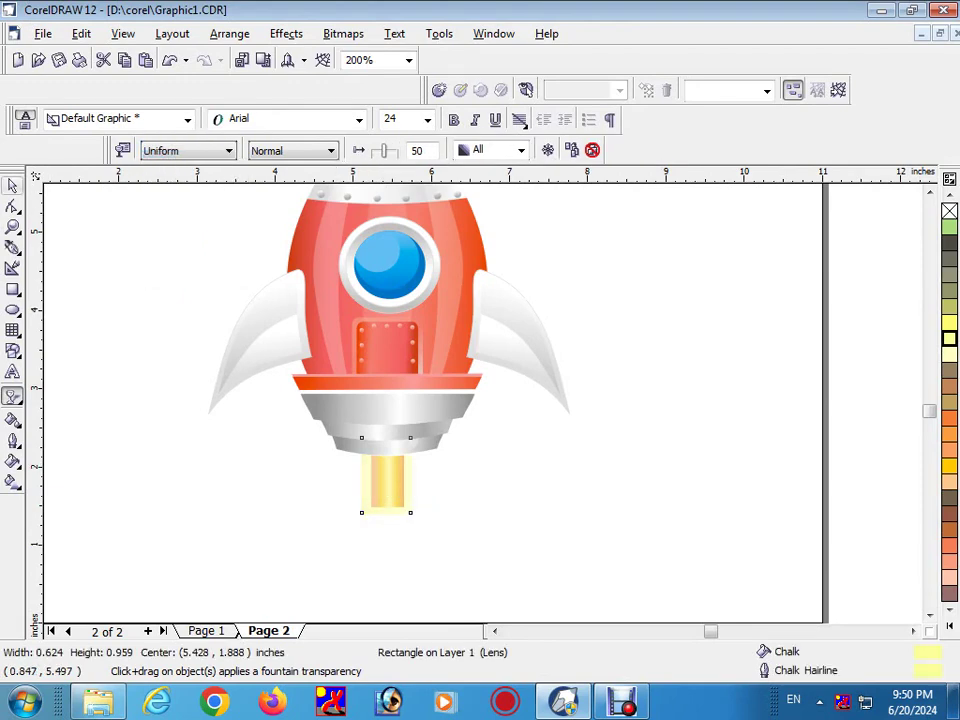
Group all the rocket and flame parts and scale the group down to 74.46%
key(space)
scroll(470, 400, down, 3)
drag(332, 264, 654, 476)
drag(558, 304, 531, 334)
click(43, 332)
Draw an ellipse about 7.5 by 6.4 inches around the rocket, fill it with Cyan and send it to the back
click(12, 310)
drag(336, 300, 610, 538)
click(949, 614)
click(897, 402)
key(shift+Page_Down)
Give the ellipse a vertical linear fountain fill from white above its upper edge to blue at its lower edge, without an outline
click(12, 481)
click(47, 489)
drag(467, 310, 472, 530)
click(324, 150)
click(321, 181)
click(281, 150)
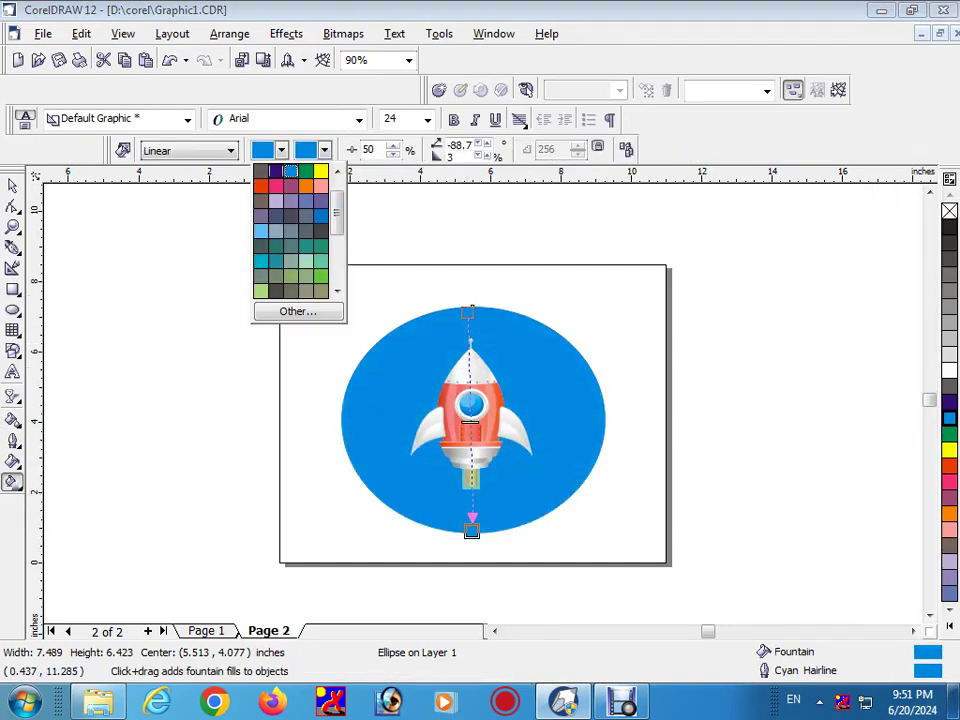
click(261, 172)
scroll(290, 230, up, 5)
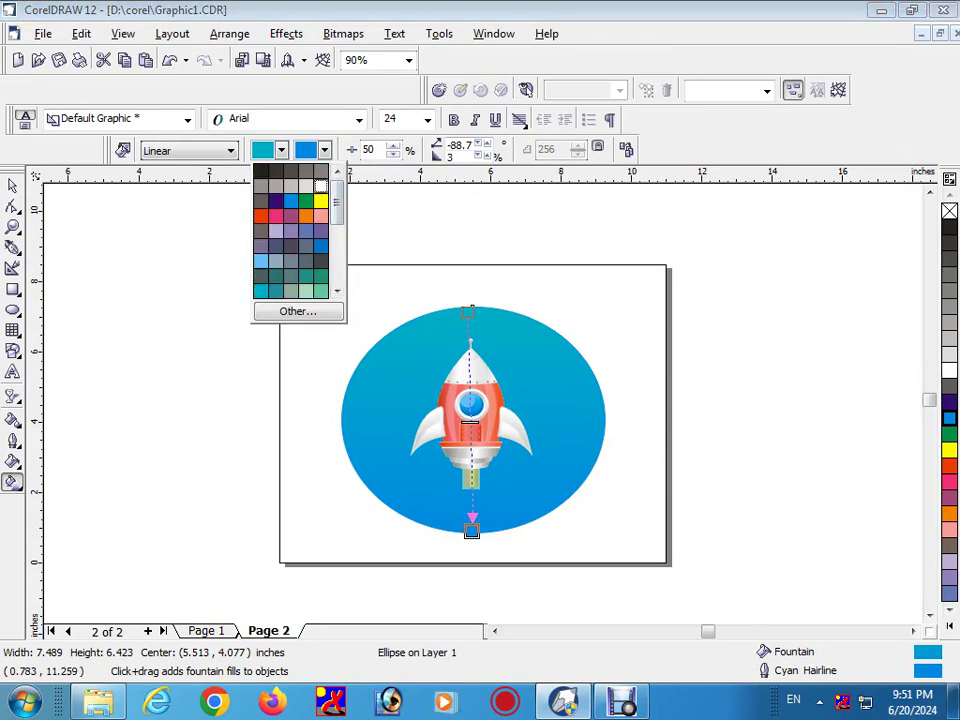
click(261, 201)
drag(472, 309, 472, 264)
key(space)
key(Escape)
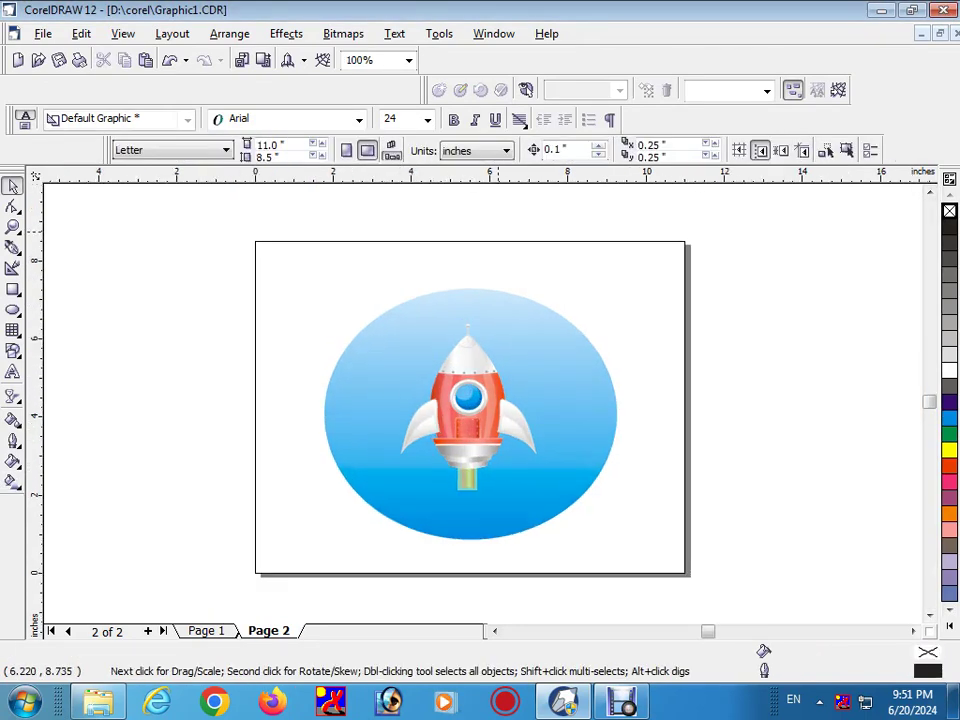
scroll(475, 482, up, 5)
click(475, 485)
scroll(480, 483, down, 6)
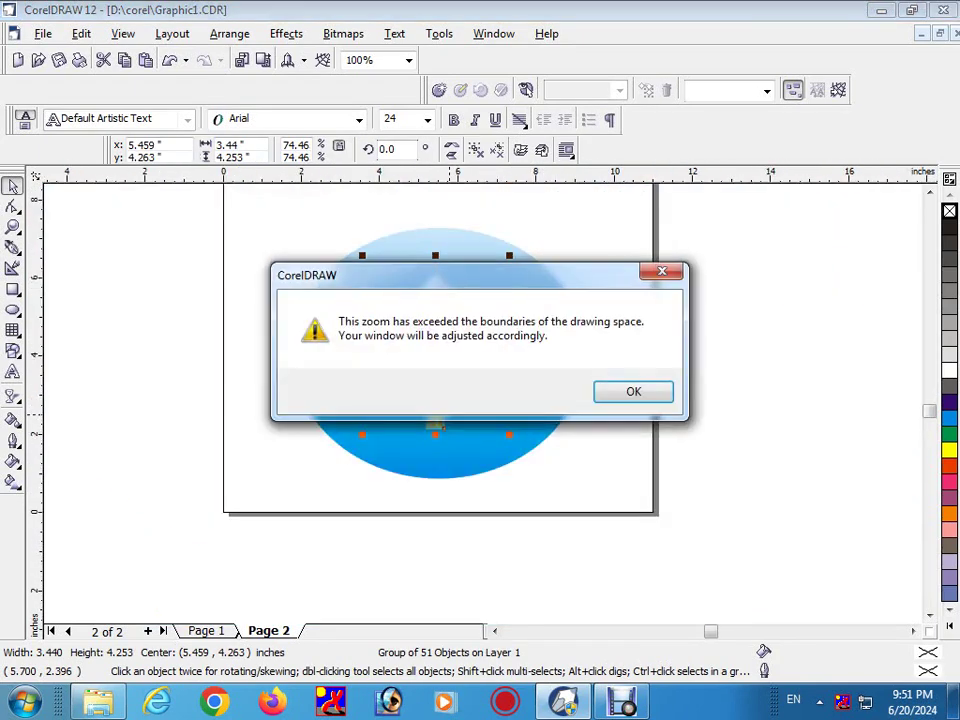
key(Return)
key(Escape)
Draw five overlapping ellipses left of the page in the form of a cloud
click(13, 310)
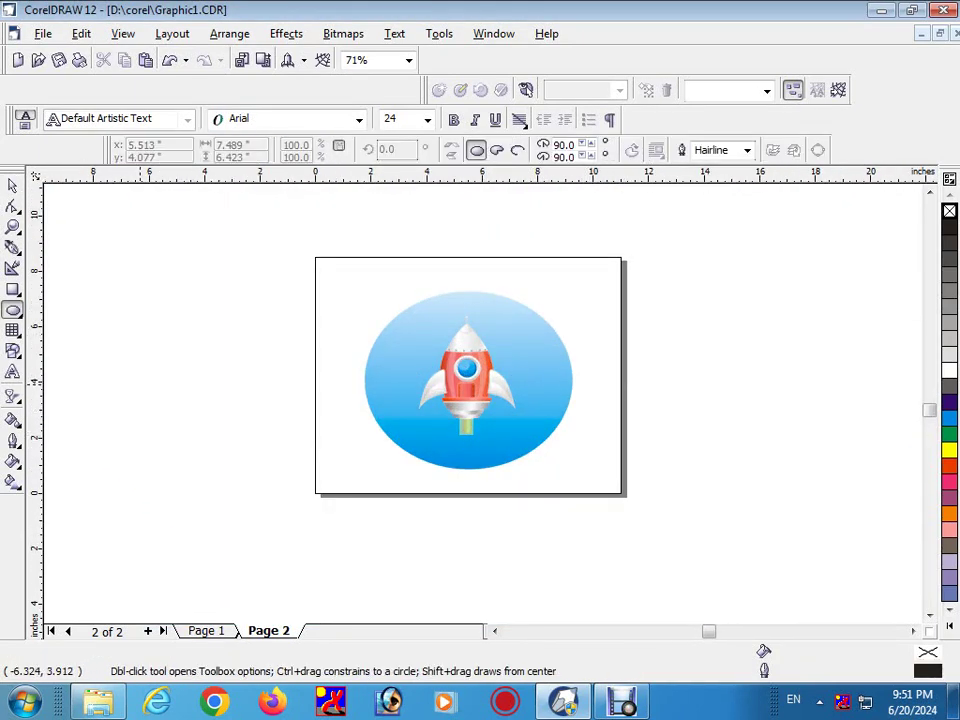
drag(135, 357, 233, 450)
mouse_move(192, 384)
mouse_down()
mouse_move(238, 446)
mouse_move(270, 461)
mouse_up()
drag(96, 381, 211, 474)
drag(69, 428, 148, 489)
mouse_move(118, 412)
mouse_down()
mouse_move(187, 463)
mouse_move(292, 505)
mouse_up()
Weld the five ellipses into one cloud shape with 10% Black fill and outline
key(space)
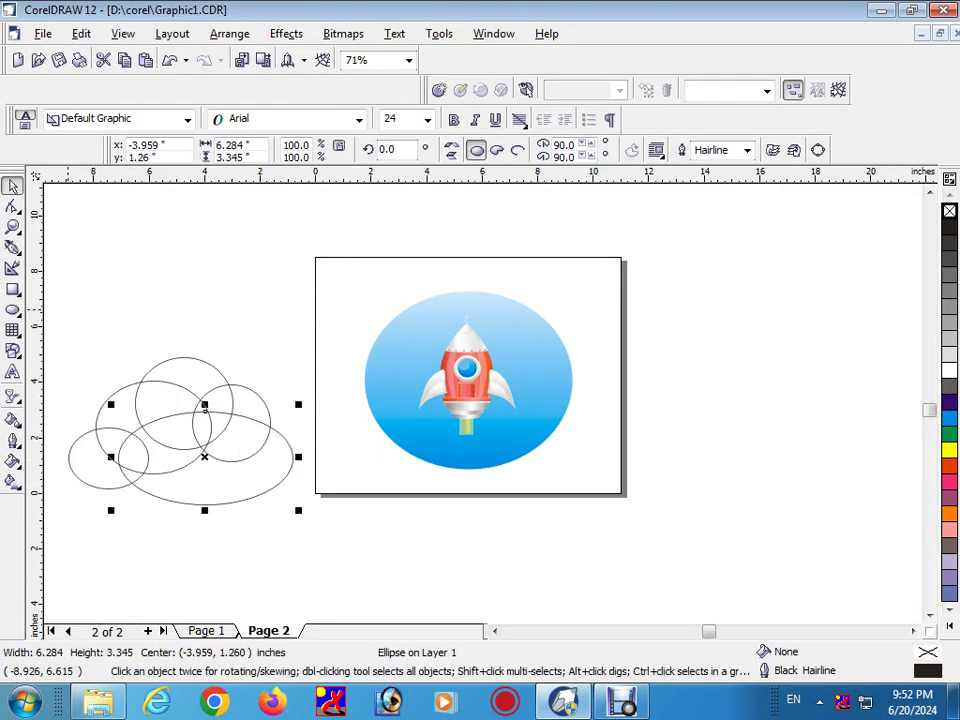
drag(50, 335, 310, 522)
click(950, 352)
right_click(950, 352)
click(451, 150)
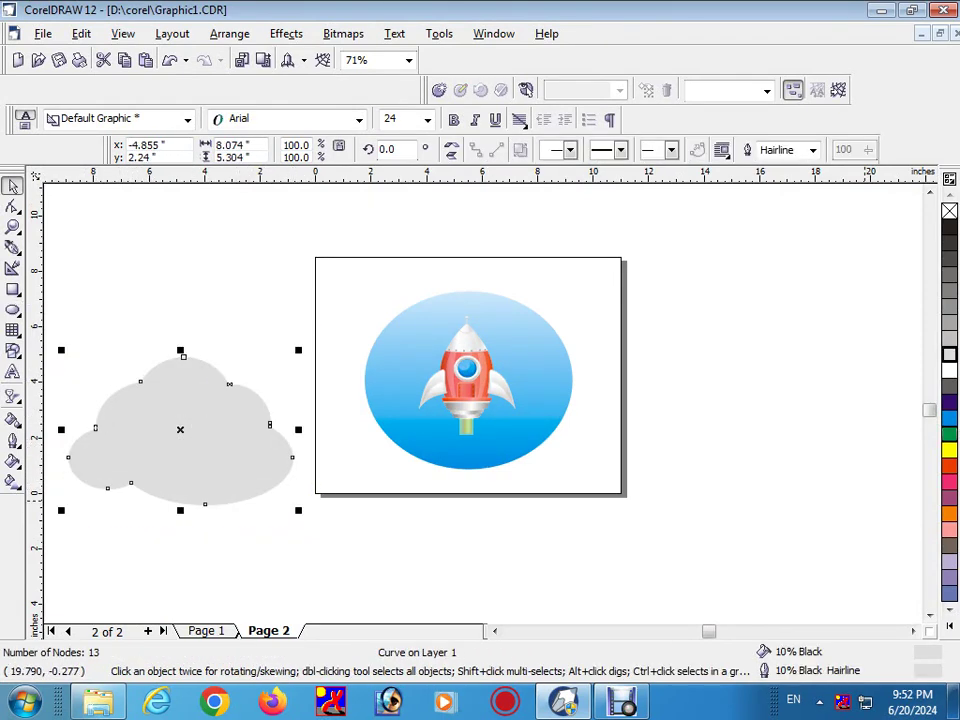
Fade the cloud with a vertical fountain fill from light grey at the top to white at the bottom, and make its outline white
click(13, 481)
drag(171, 379, 183, 500)
key(space)
right_click(950, 370)
Scale the cloud to 47.28% and place it directly beneath the rocket's flame
drag(296, 508, 234, 465)
drag(180, 430, 465, 465)
scroll(484, 455, up, 1)
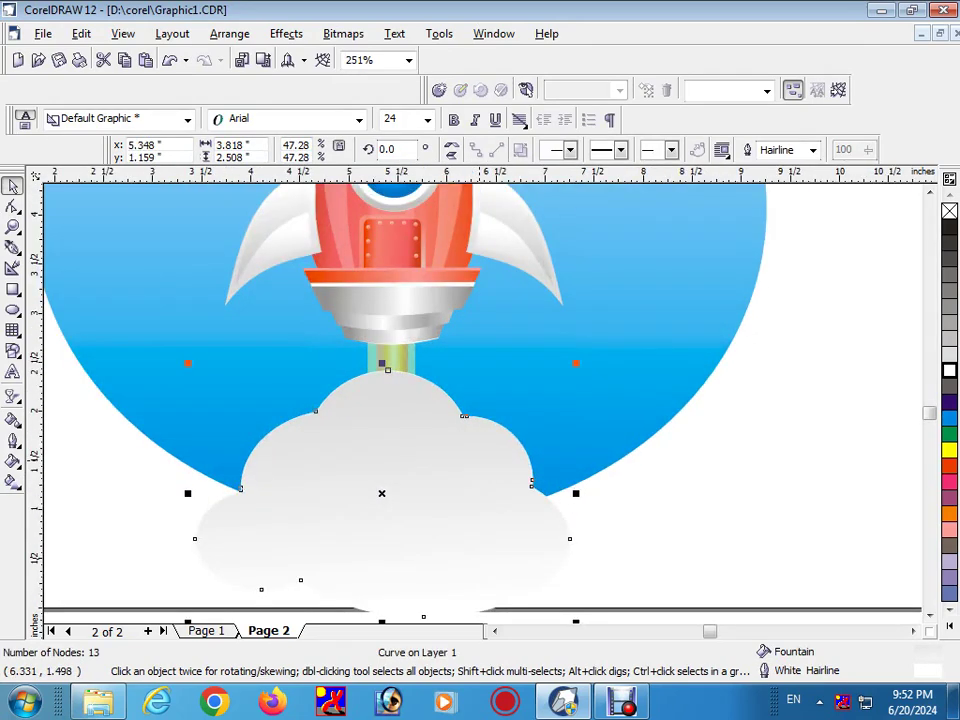
Duplicate the cloud, mirror the copy horizontally, resize it to about 3.10 by 1.32 inches and place it right of the first cloud
drag(478, 459, 619, 417)
drag(524, 573, 524, 456)
click(451, 149)
click(475, 149)
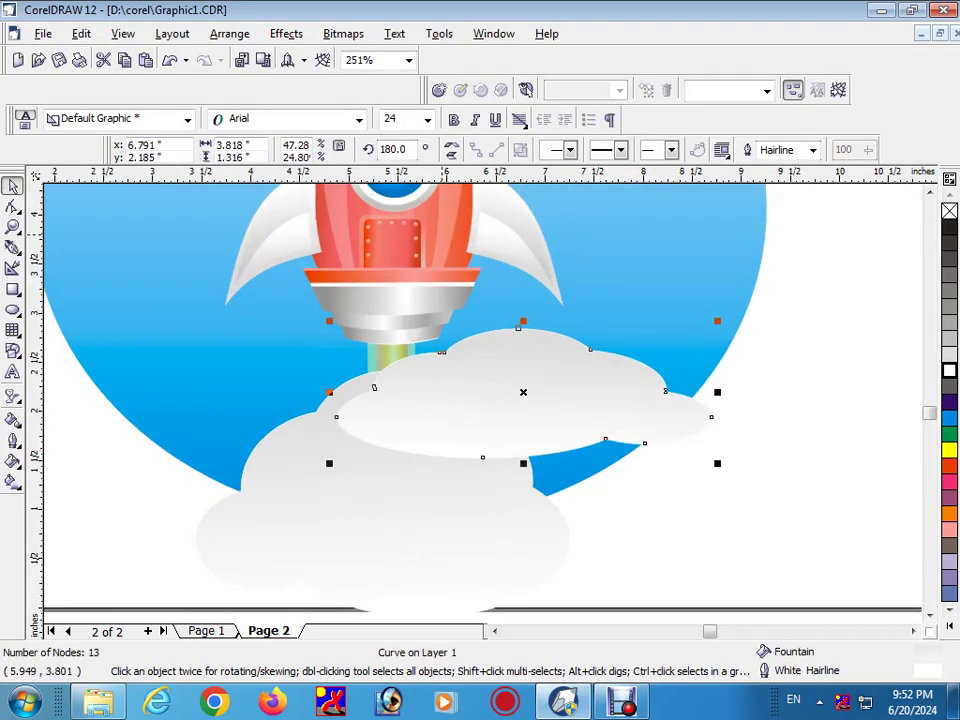
drag(836, 418, 613, 427)
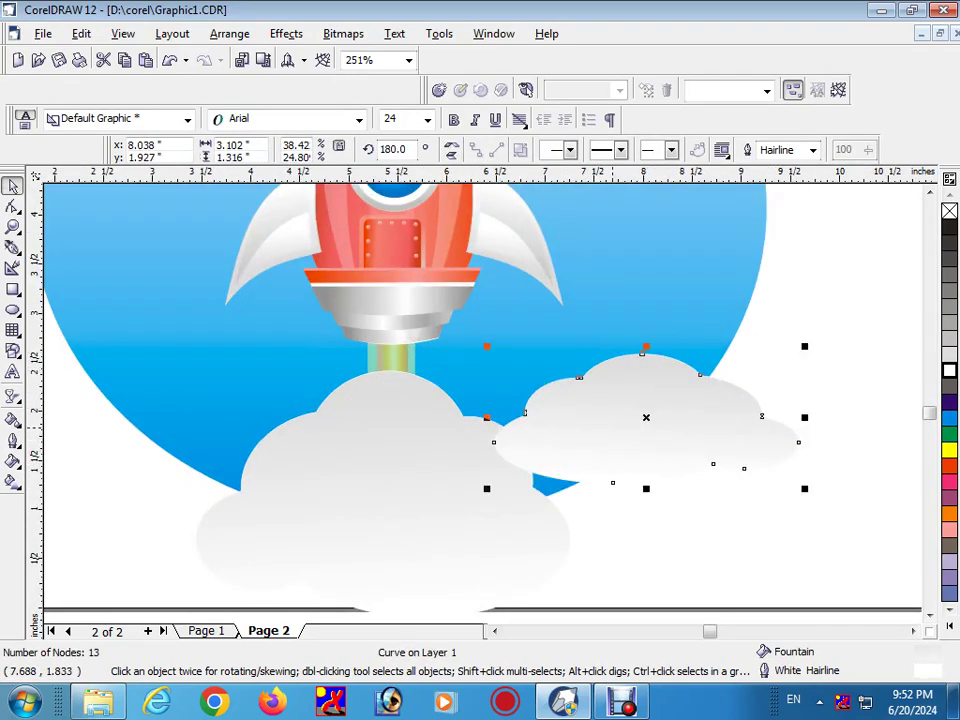
Draw five overlapping ellipses left of the page and weld them into a second cloud outline
scroll(618, 373, down, 1)
scroll(618, 373, down, 1)
click(12, 310)
drag(168, 373, 241, 426)
drag(186, 349, 278, 418)
mouse_move(223, 391)
mouse_down()
mouse_move(331, 429)
mouse_move(289, 443)
mouse_move(334, 436)
mouse_up()
double_click(12, 186)
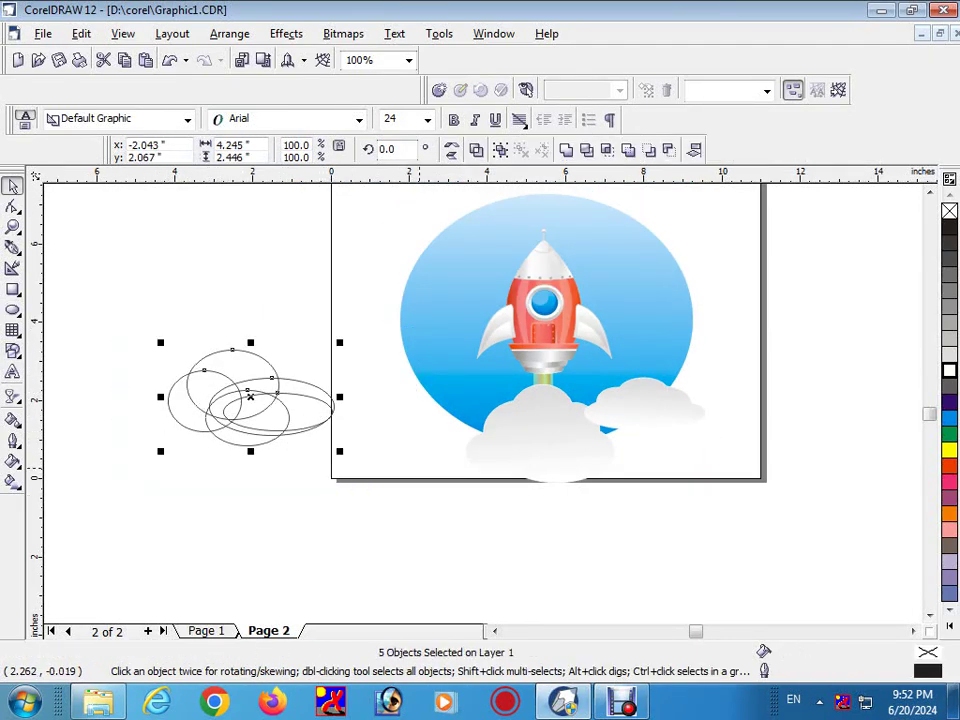
click(584, 149)
Copy the outline pen, outline color and fill properties from the cloud beneath the flame to the newly welded cloud
click(81, 33)
click(139, 242)
click(302, 296)
click(302, 315)
click(302, 332)
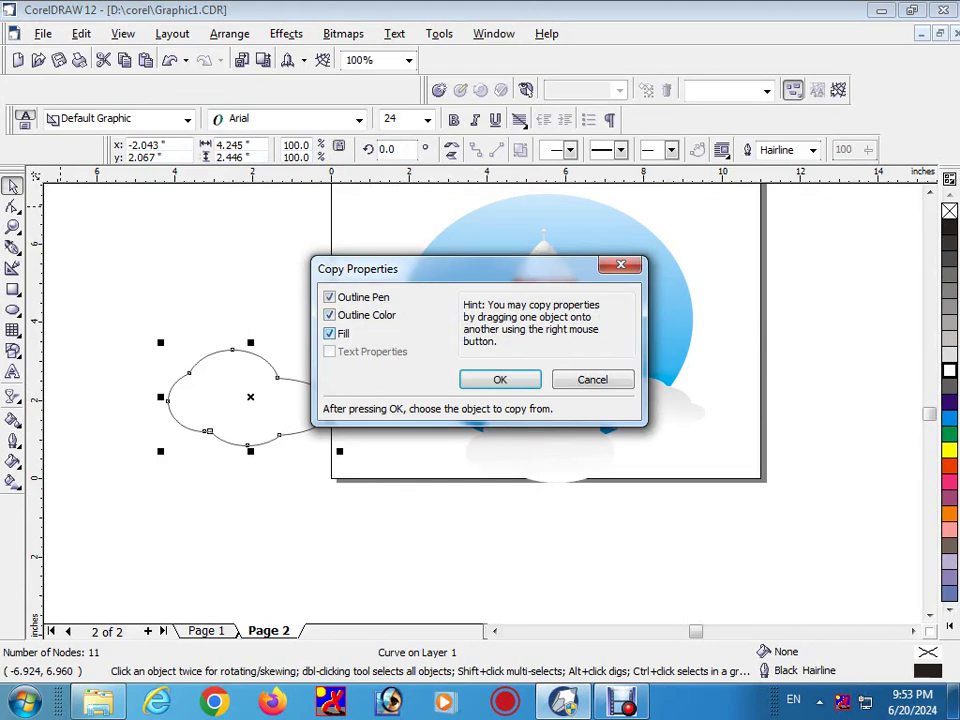
click(499, 377)
click(545, 430)
Select all three clouds and set their outline width to 2 points
shift+click(540, 440)
shift+click(645, 402)
click(12, 440)
click(90, 448)
Scale the new cloud to 74.51%, place it left of the flame, and adjust its linear fill's start and end points
drag(255, 401, 445, 396)
drag(357, 337, 393, 371)
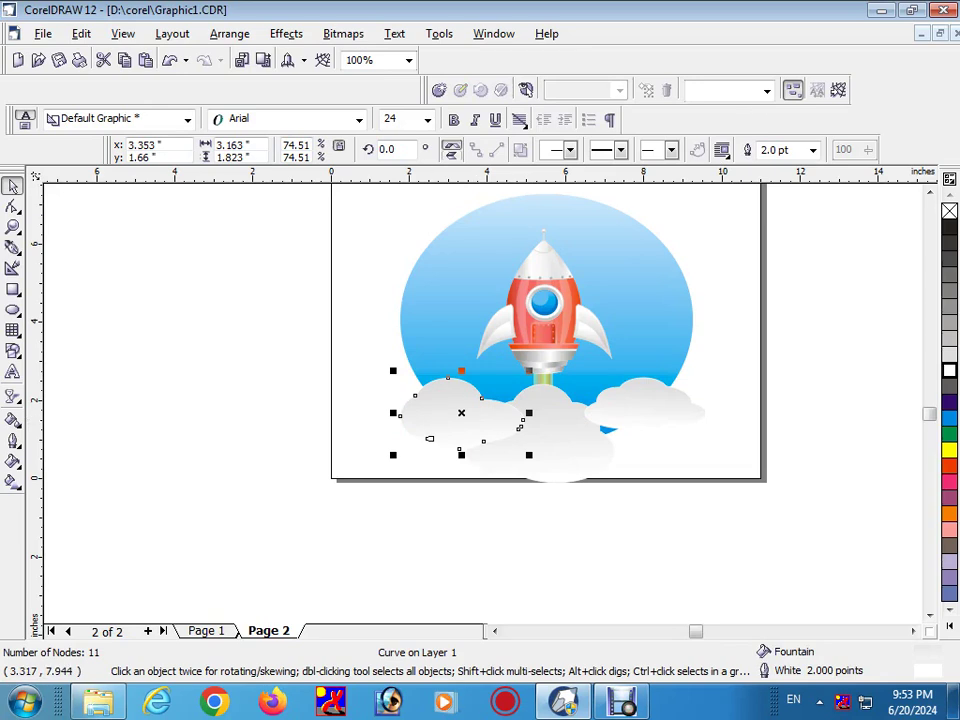
key(g)
drag(462, 383, 465, 443)
drag(462, 383, 460, 398)
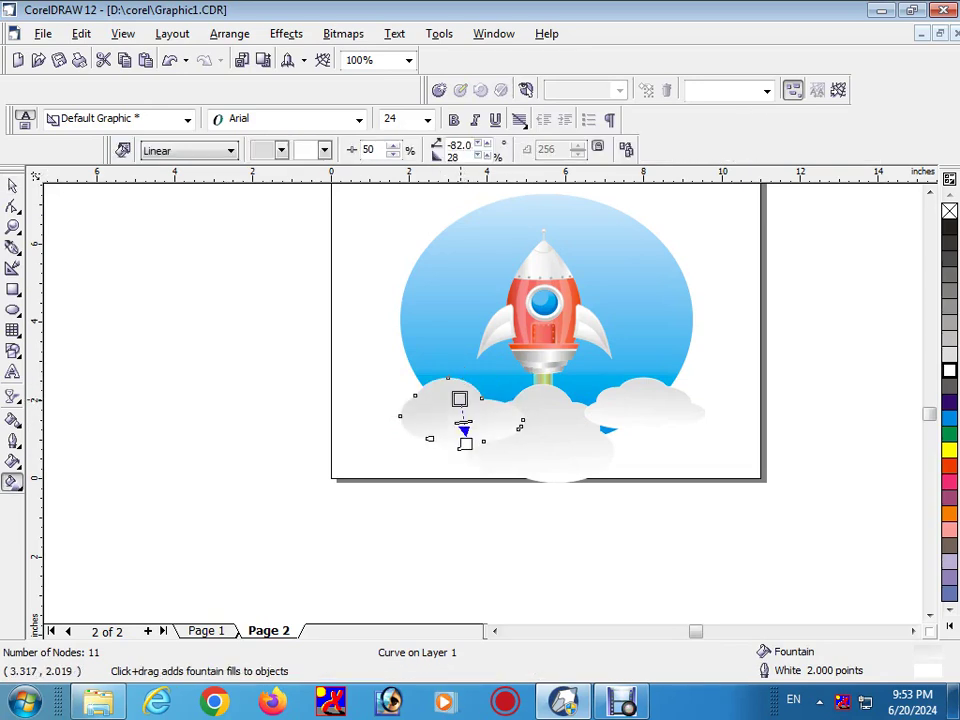
key(space)
Put a copy of the left cloud outside the page, and PowerClip the three original clouds inside the blue ellipse
scroll(200, 445, down, 1)
scroll(377, 445, up, 1)
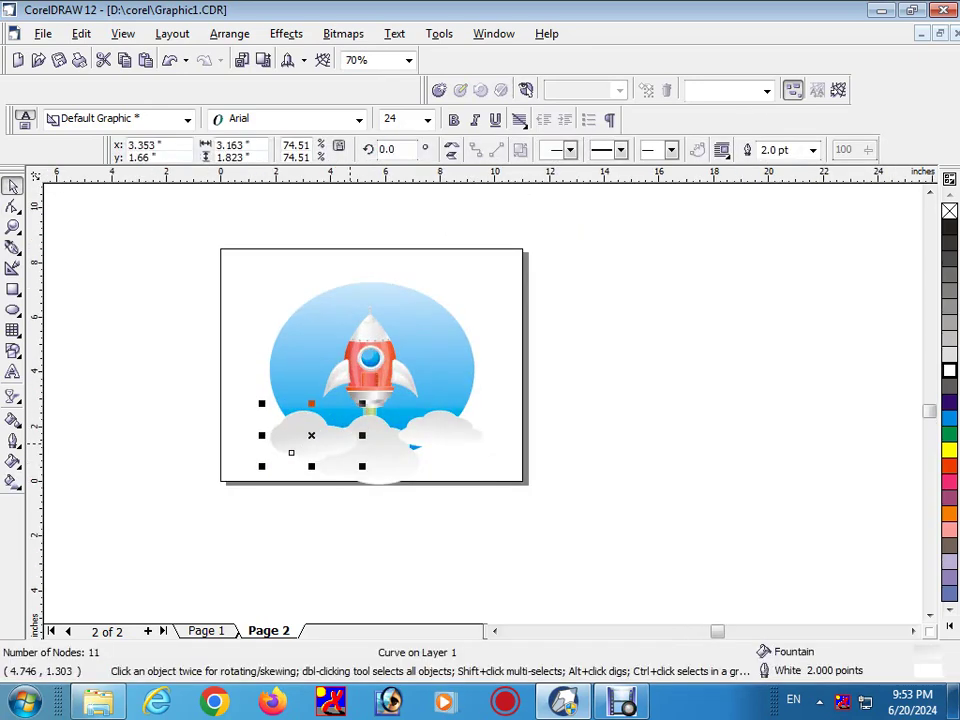
click(286, 34)
mouse_move(311, 242)
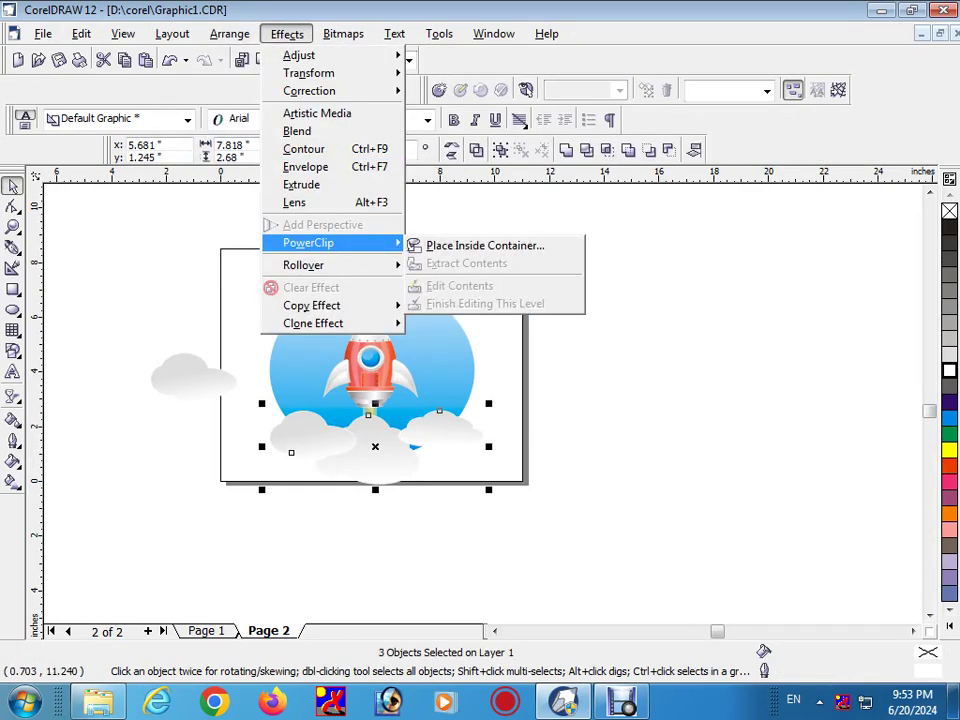
click(482, 242)
click(436, 340)
Edit the ellipse's PowerClip contents to arrange the clouds along its lower edge beneath the rocket, and finish editing
right_click(436, 340)
click(492, 327)
drag(551, 313, 250, 430)
drag(398, 340, 398, 402)
right_click(398, 402)
right_click(355, 440)
click(395, 228)
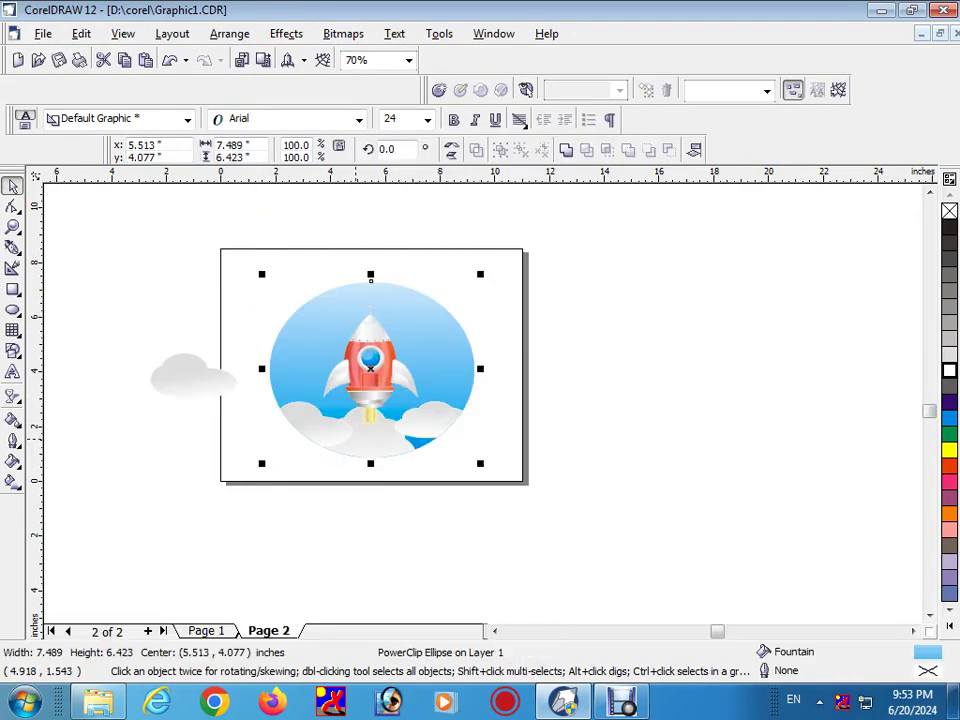
Move the spare cloud in front of the clouds beneath the flame and scale it to 61.34%
scroll(360, 370, up, 2)
drag(92, 383, 407, 468)
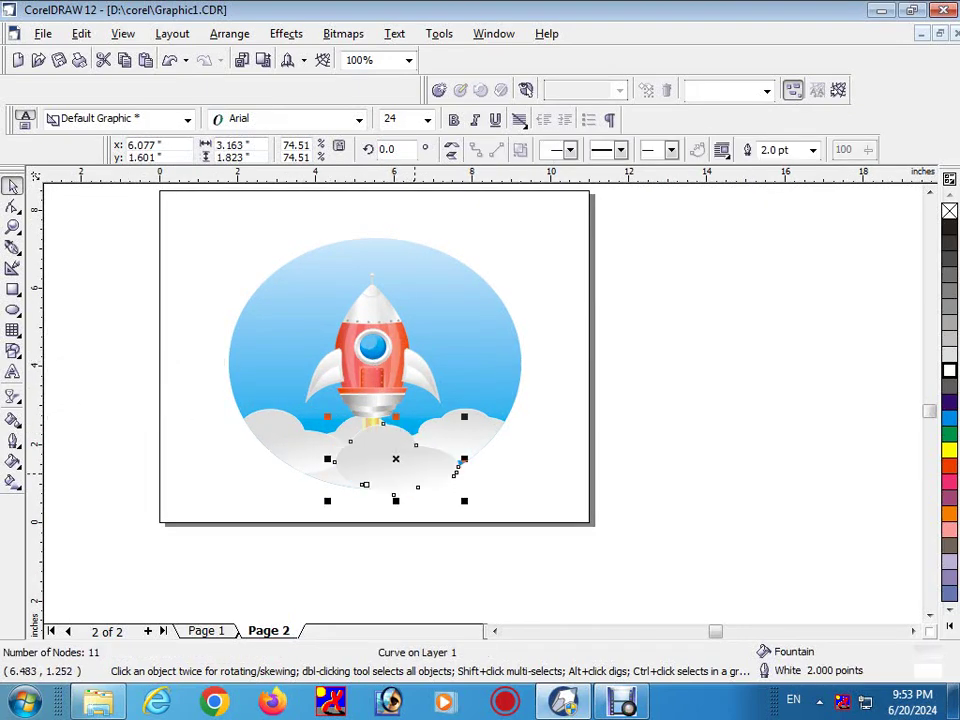
drag(459, 494, 437, 481)
click(462, 511)
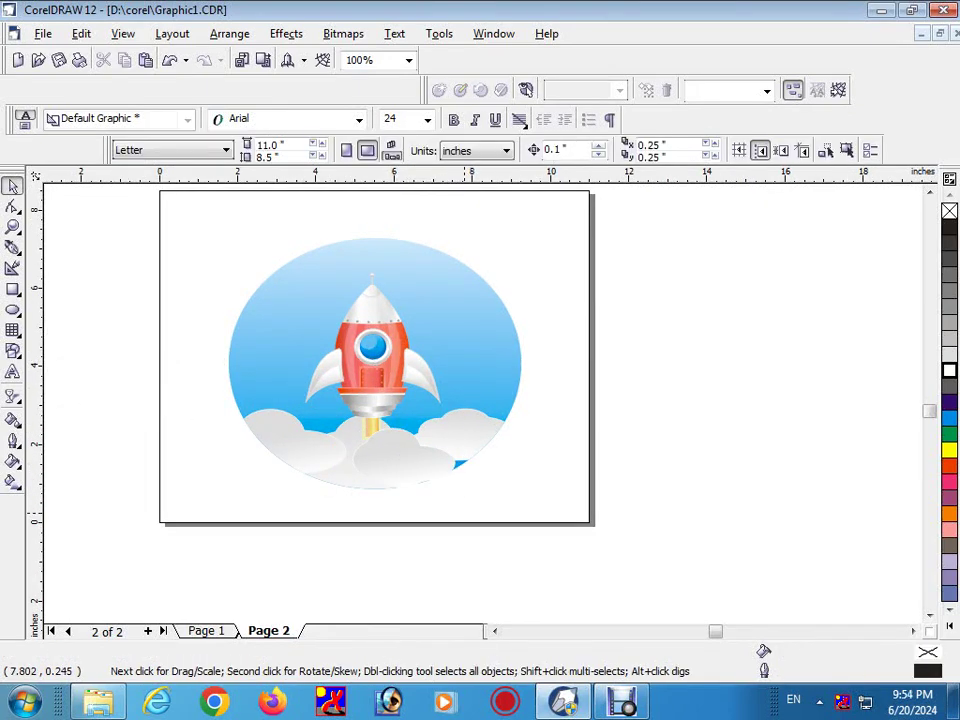
Give the front cloud a near-vertical linear fill from light grey at the top to white at the bottom
click(404, 463)
scroll(404, 463, up, 1)
key(g)
click(404, 463)
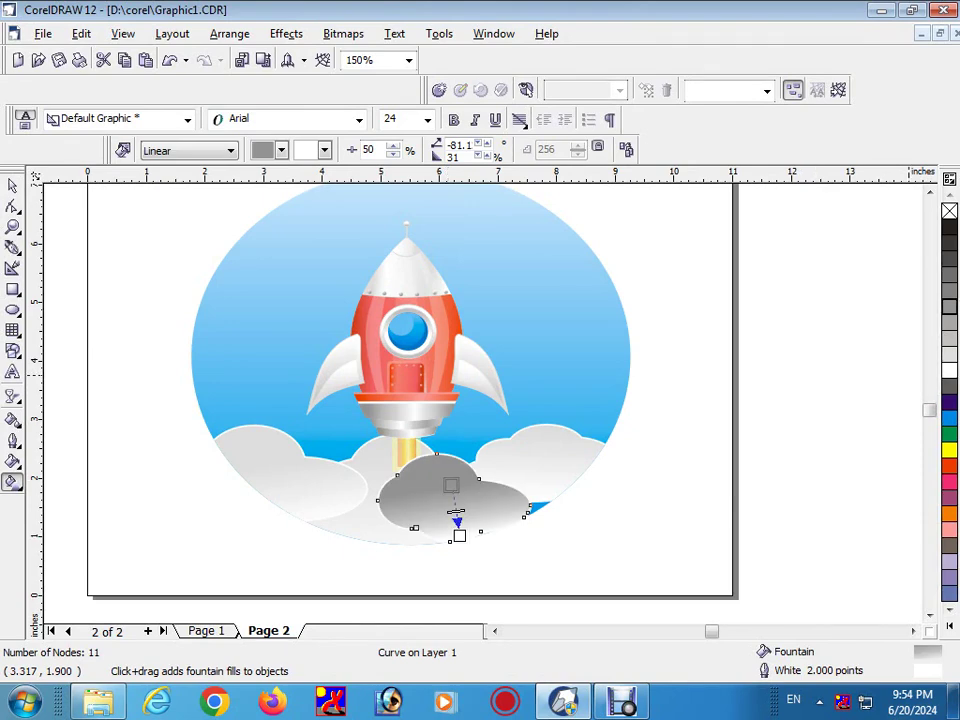
drag(451, 485, 447, 445)
drag(459, 536, 452, 512)
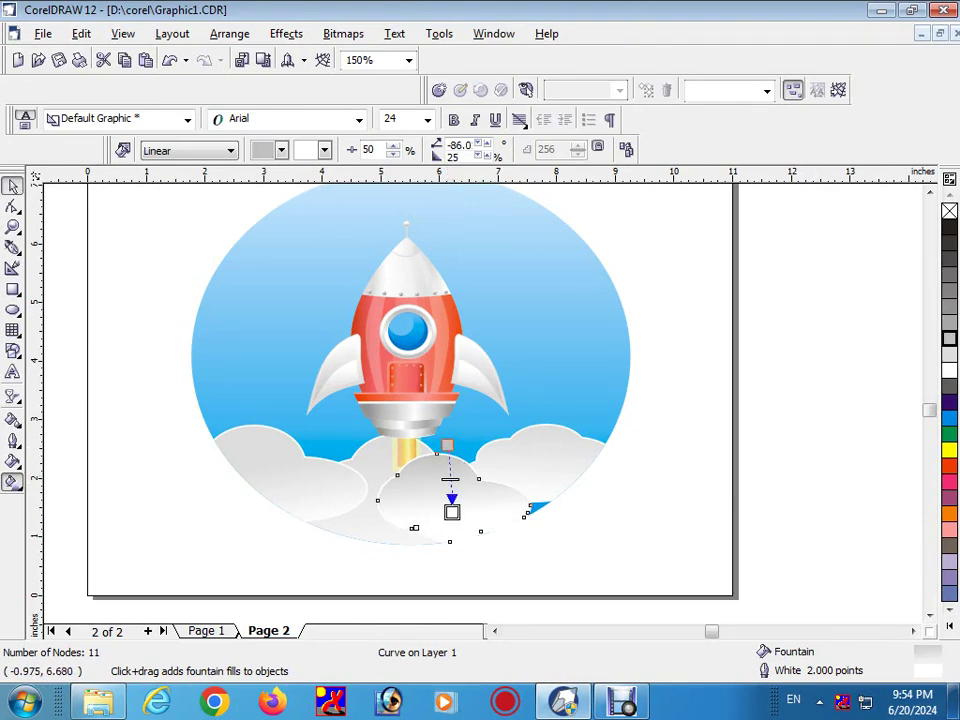
key(space)
key(Escape)
Draw several overlapping ellipses left of the page and weld them into a cloud outline about 3.09 by 2.11 inches
scroll(480, 400, down, 2)
key(Return)
key(shift+F4)
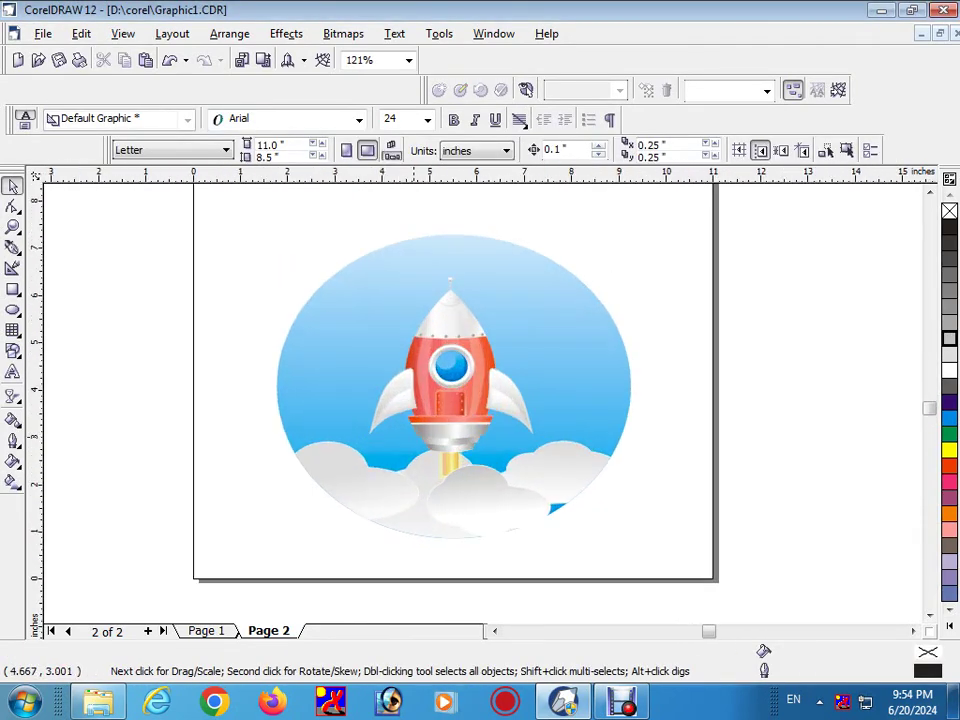
scroll(428, 431, up, 1)
key(F7)
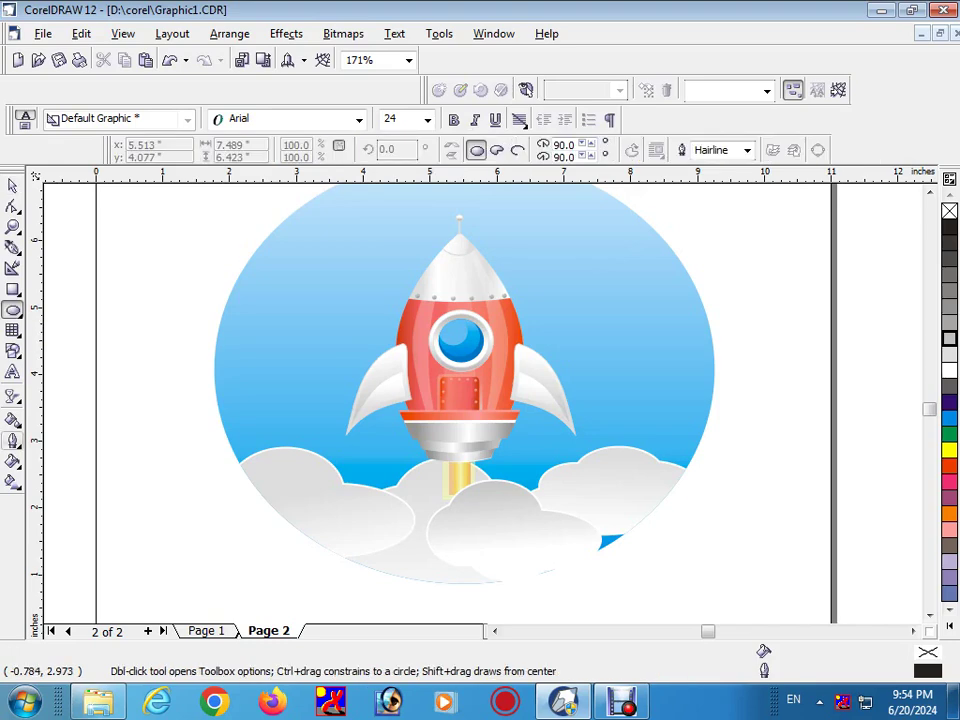
scroll(402, 347, down, 2)
drag(112, 348, 157, 393)
mouse_move(122, 320)
mouse_down()
mouse_move(177, 373)
mouse_move(184, 403)
mouse_up()
drag(188, 349, 233, 376)
key(space)
drag(95, 300, 250, 415)
click(567, 150)
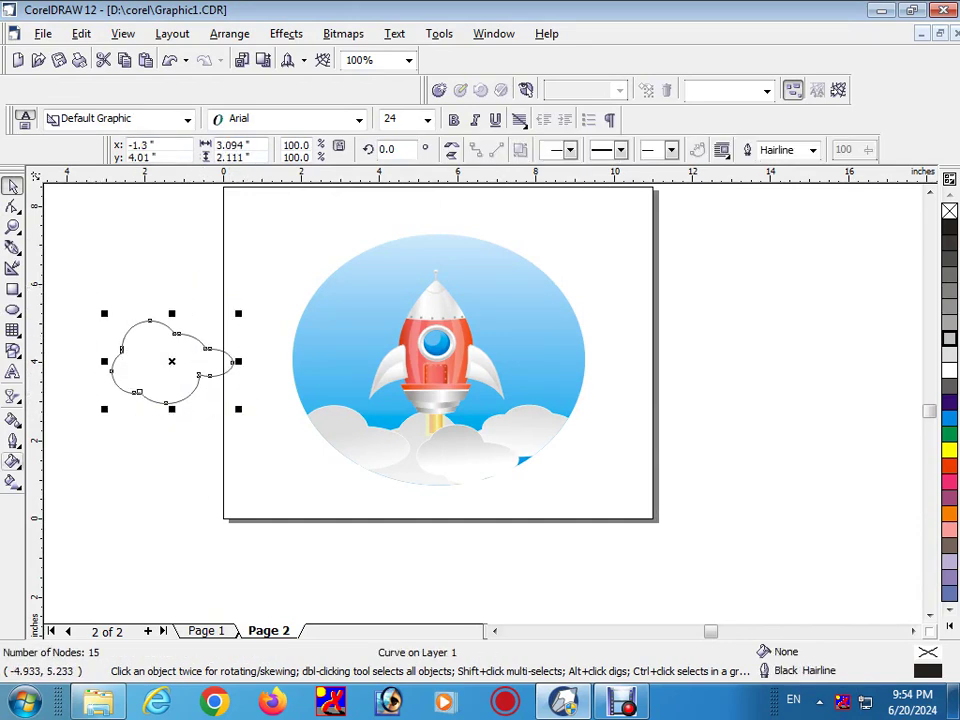
Fill the small cloud with a linear gradient from grey to white and give it a 2-point white outline
click(12, 481)
drag(164, 331, 347, 324)
right_click(949, 370)
click(12, 440)
click(133, 340)
Shrink the cloud to about 1.70 by 1.01 inches, place it upper left of the rocket, and lighten its gradient's grey
key(space)
drag(386, 364, 355, 339)
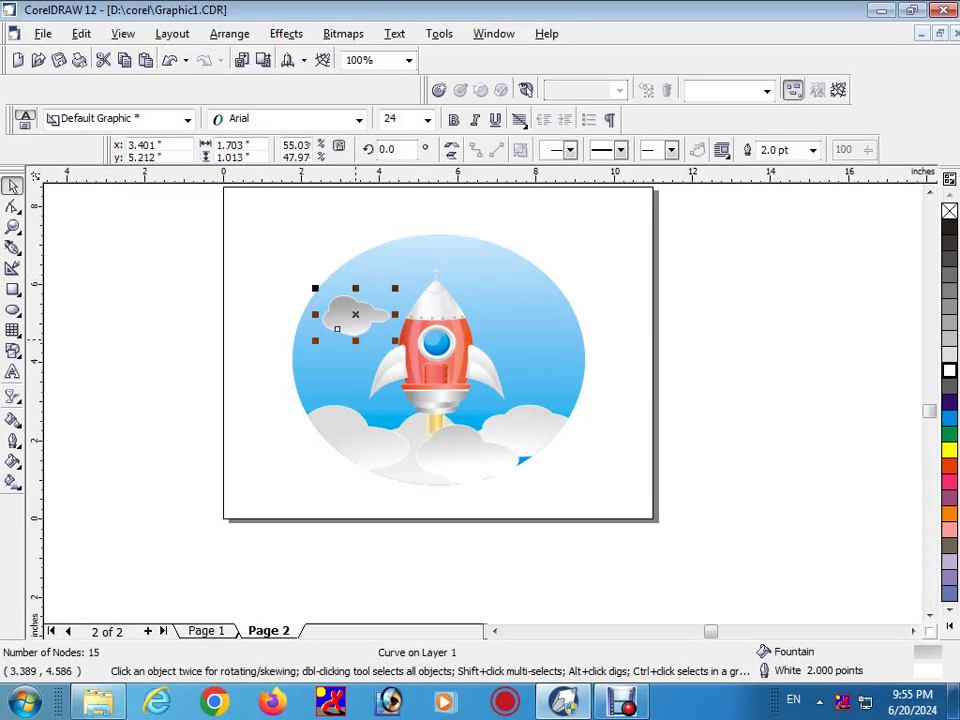
key(g)
click(264, 148)
key(Escape)
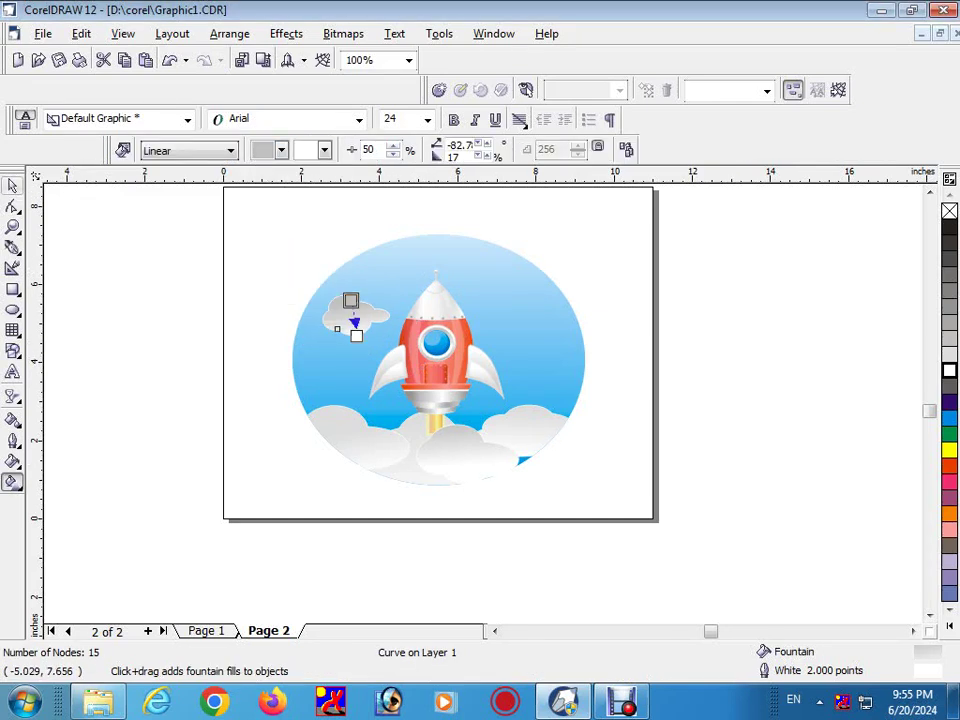
key(space)
key(Escape)
Reposition the vertical fountain fill's handles on the blue ellipse to deepen the blue of the sky
key(g)
drag(437, 188, 439, 157)
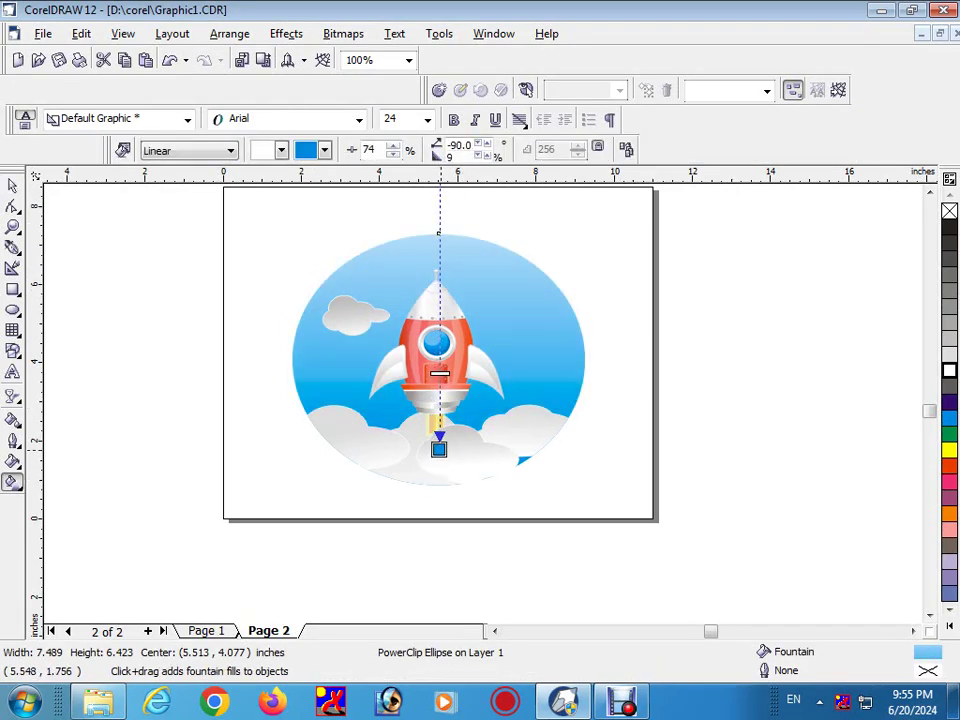
key(space)
key(Escape)
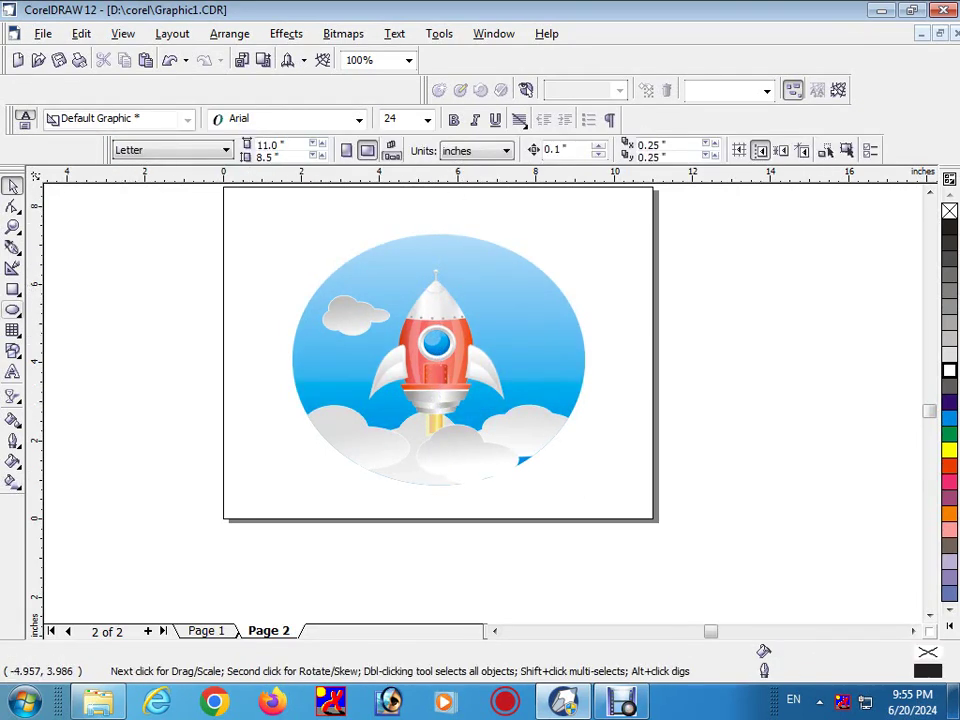
Draw three overlapping ellipses left of the page and weld them into another cloud about 2.97 by 1.99 inches
key(F7)
drag(159, 330, 221, 380)
drag(174, 302, 227, 359)
mouse_move(160, 318)
mouse_down()
mouse_move(187, 349)
mouse_move(276, 375)
mouse_up()
key(space)
drag(57, 233, 300, 405)
click(438, 90)
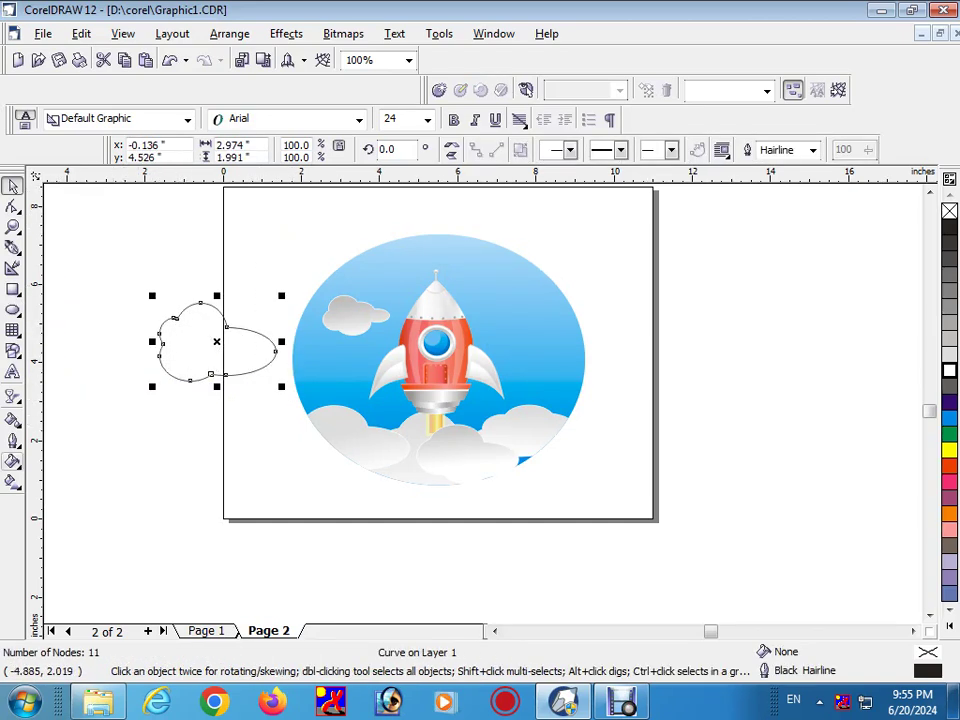
Apply a top-to-bottom light grey to white linear fill and a 2-point white outline to the newest cloud
key(g)
drag(199, 317, 208, 369)
click(281, 149)
click(259, 200)
click(12, 440)
click(184, 440)
Scale the cloud to 60.24% and place it right of the rocket, with a smaller mirrored copy of the left cloud above it
key(space)
drag(152, 291, 198, 327)
drag(237, 377, 530, 353)
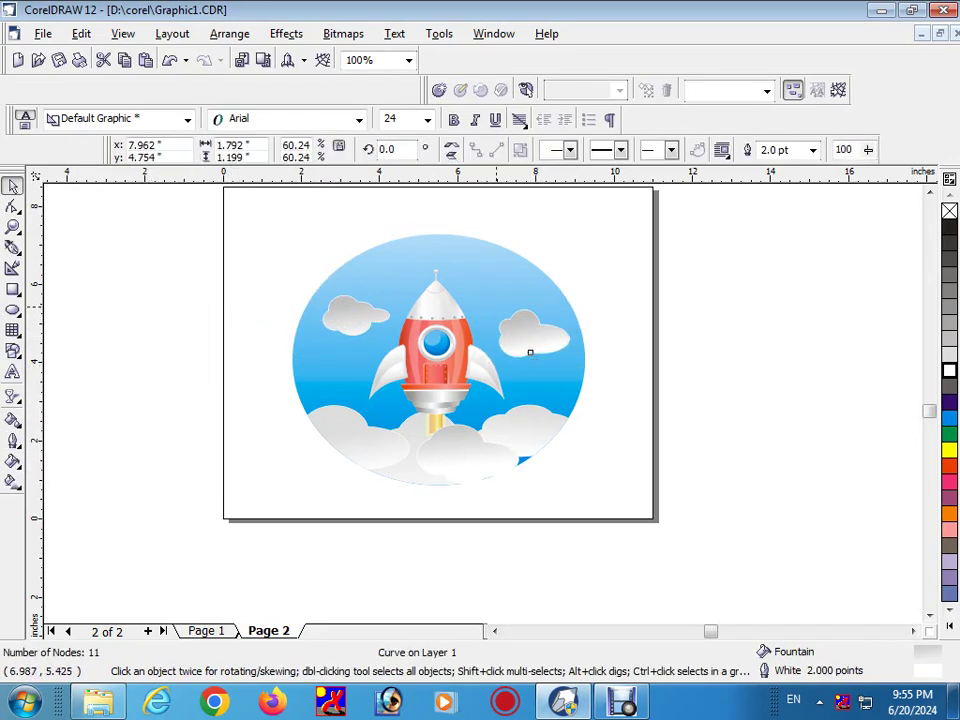
drag(354, 315, 549, 323)
key(Escape)
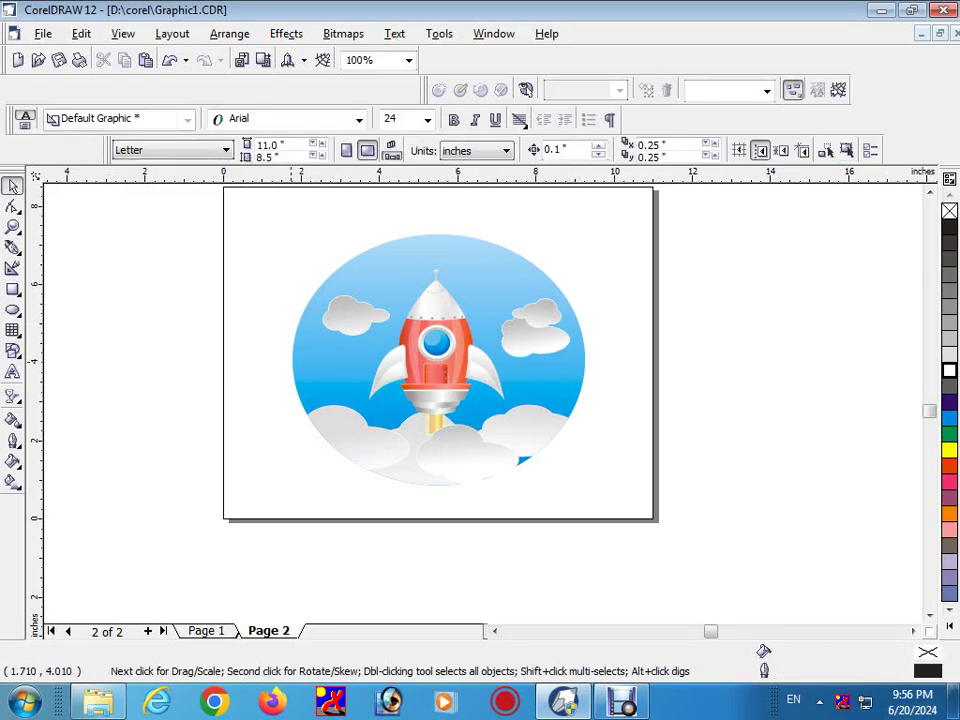
Select the whole rocket illustration and nudge it 0.5 inch upward on the page
scroll(443, 372, up, 2)
scroll(443, 372, down, 3)
drag(279, 221, 563, 490)
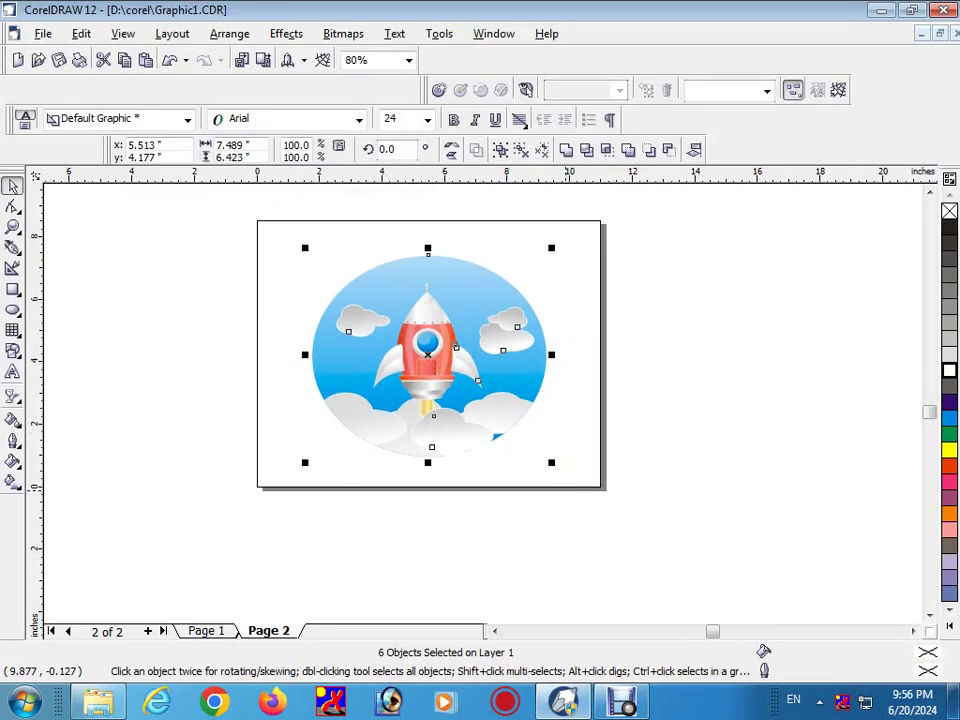
click(651, 417)
click(386, 430)
click(756, 413)
scroll(460, 316, up, 2)
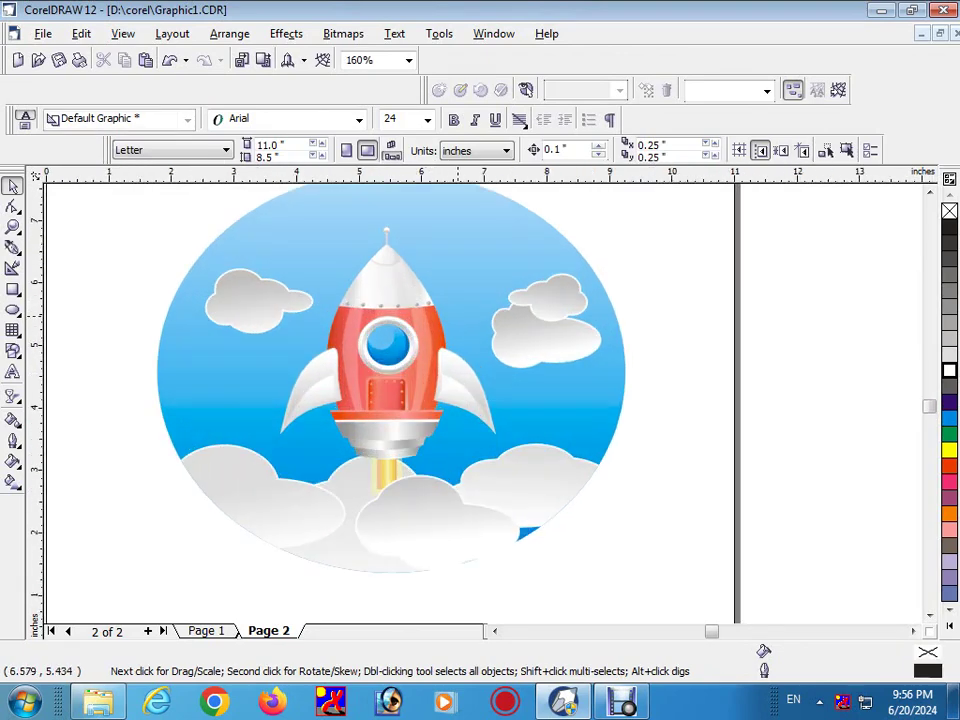
scroll(426, 363, down, 2)
Change the start color of the front cloud's linear fill to a darker grey
click(479, 476)
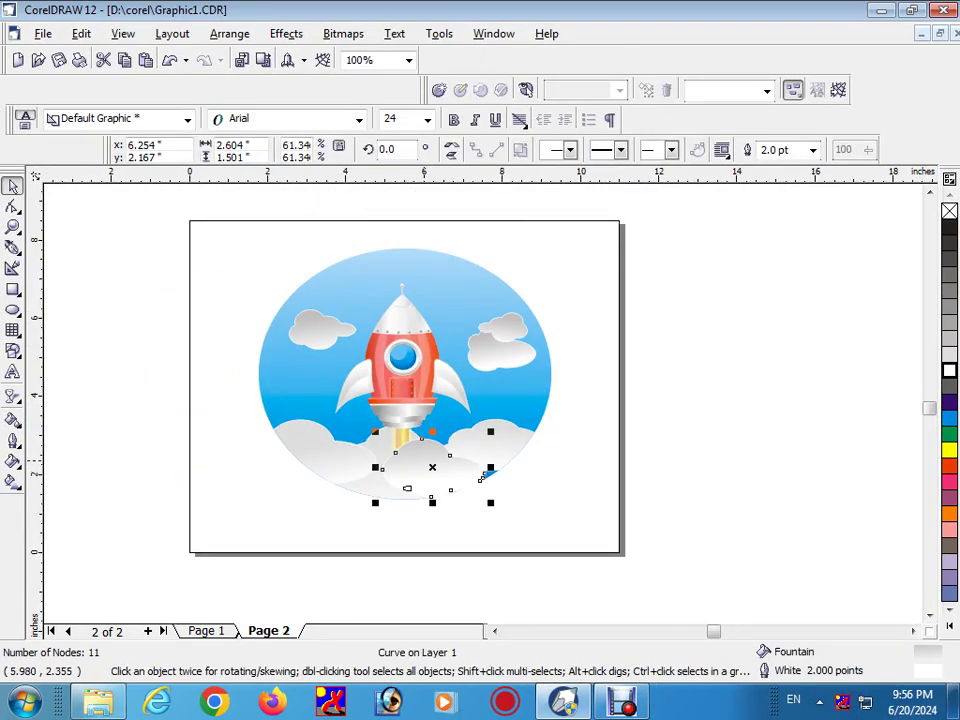
key(g)
click(281, 150)
click(275, 172)
click(12, 186)
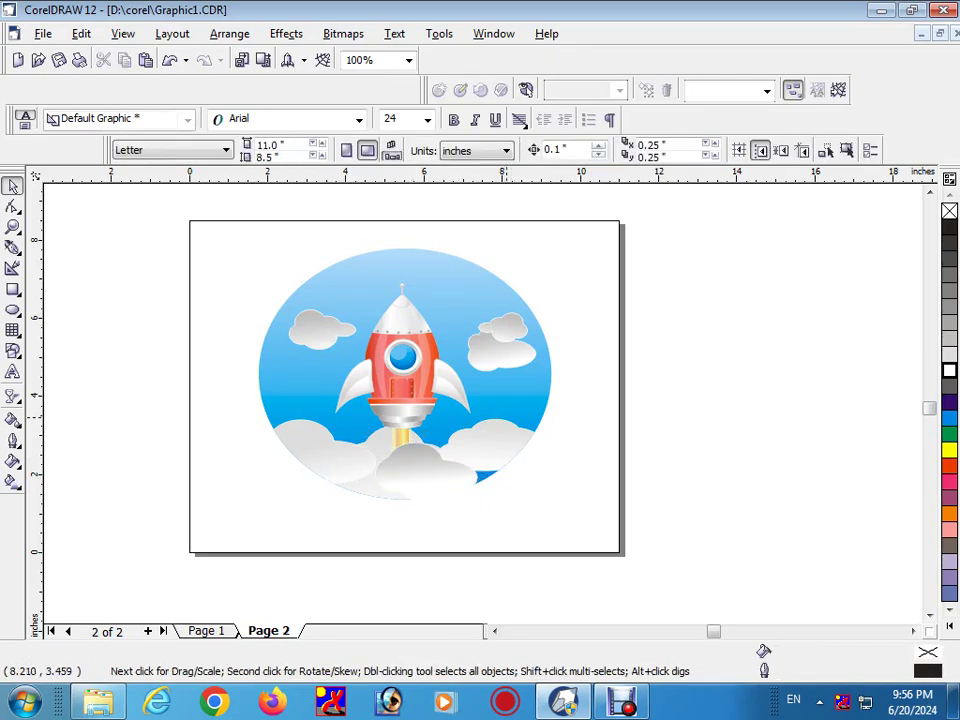
Draw a rectangle about 11.03 by 8.60 inches around the page, with no fill and no outline
scroll(509, 416, up, 1)
scroll(509, 416, down, 2)
key(F6)
drag(238, 284, 584, 549)
key(space)
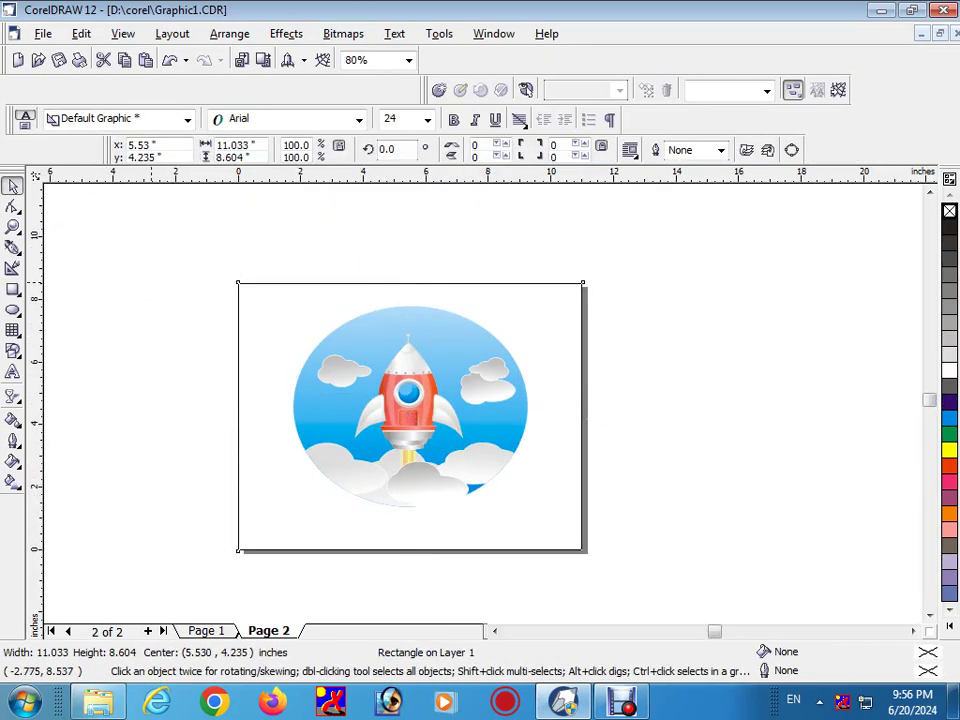
Try a darker blue as the end color of the background ellipse's linear fill
key(Tab)
key(g)
click(324, 150)
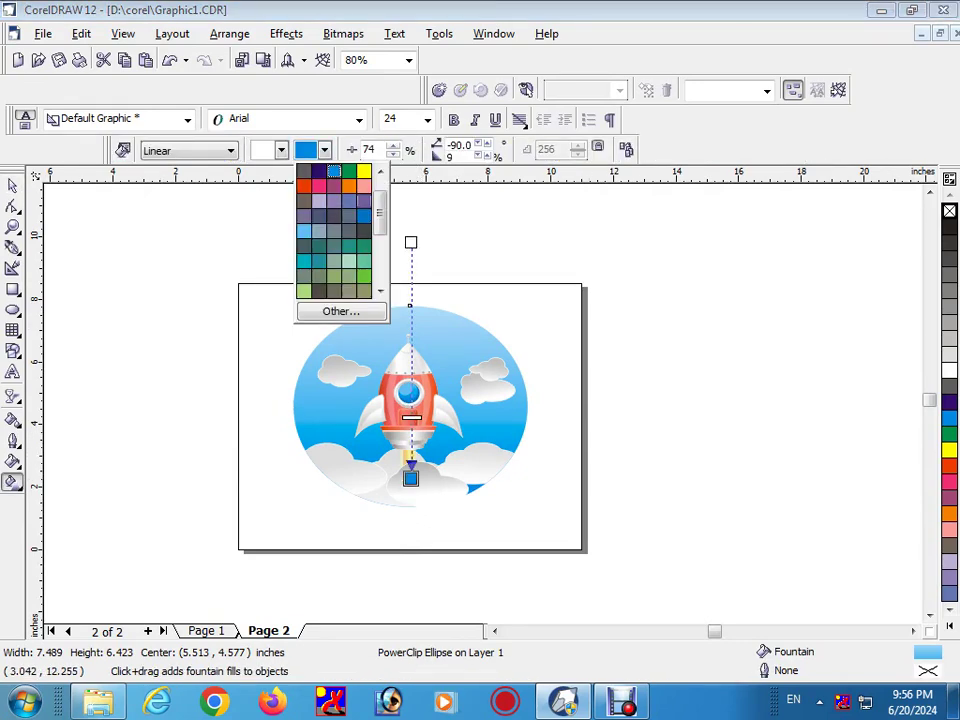
click(334, 200)
click(324, 150)
click(333, 171)
click(324, 150)
click(336, 311)
click(536, 429)
click(688, 602)
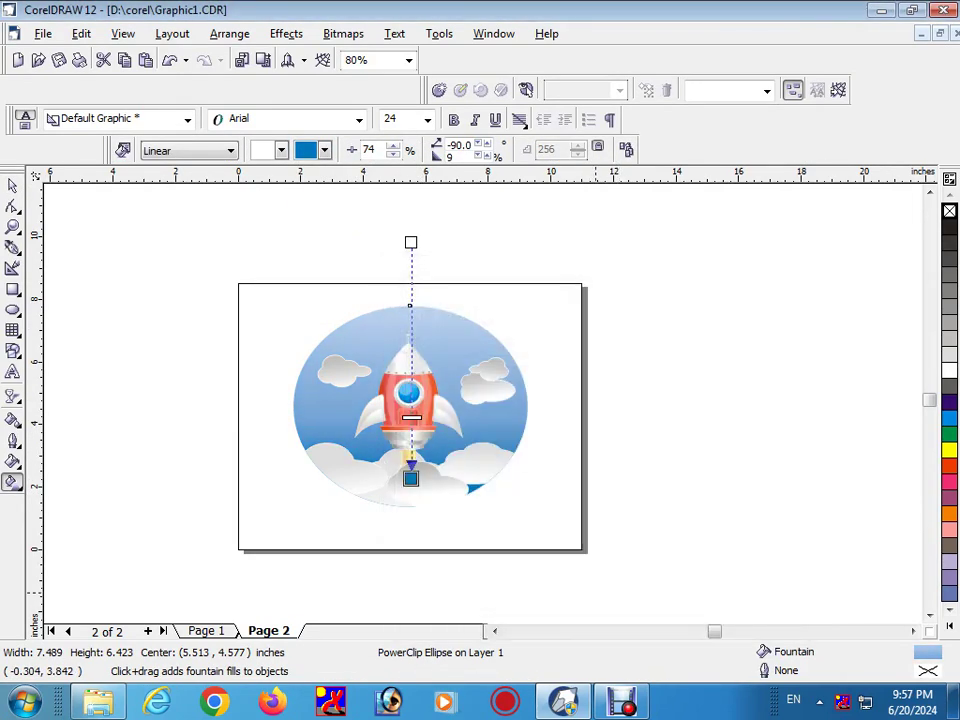
Switch the ellipse's fill end color to light blue, set the gradient midpoint to 37%, and move the start point slightly upward
click(324, 150)
click(320, 260)
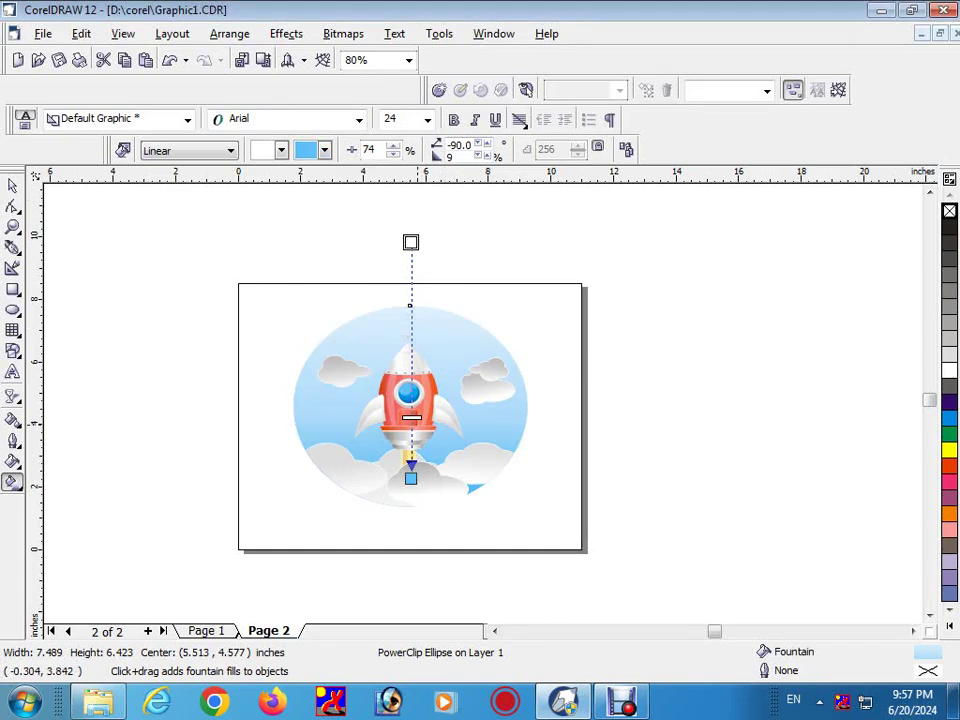
drag(411, 418, 411, 330)
mouse_move(410, 242)
mouse_down()
mouse_move(413, 208)
mouse_move(412, 236)
mouse_up()
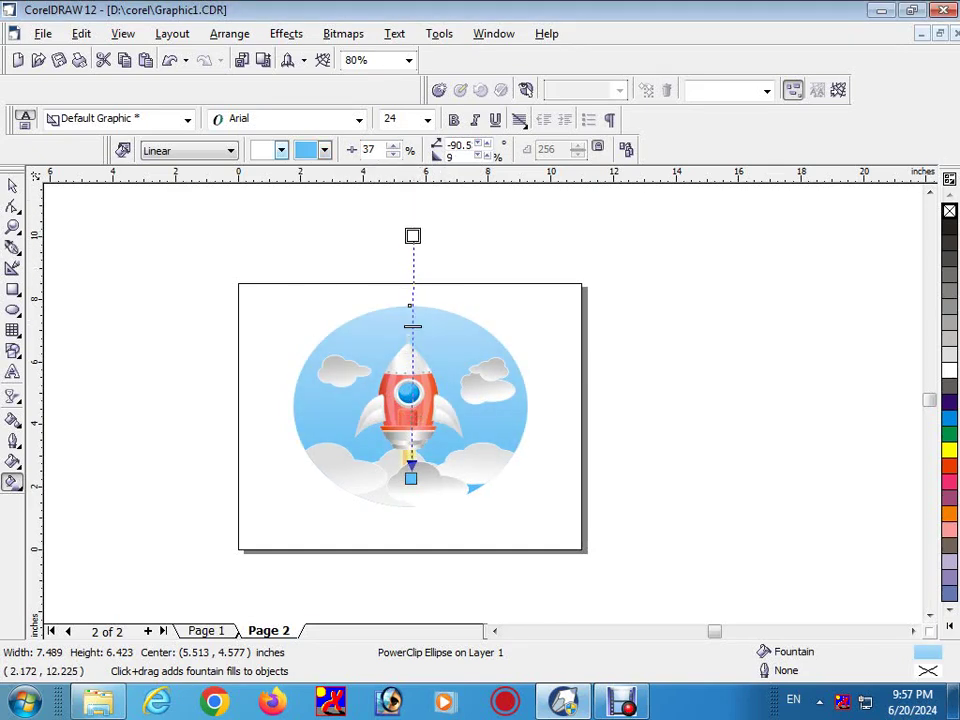
Set the ellipse's gradient end color to bright blue, lower its start point toward the ellipse, and choose a different start color
click(324, 150)
click(331, 235)
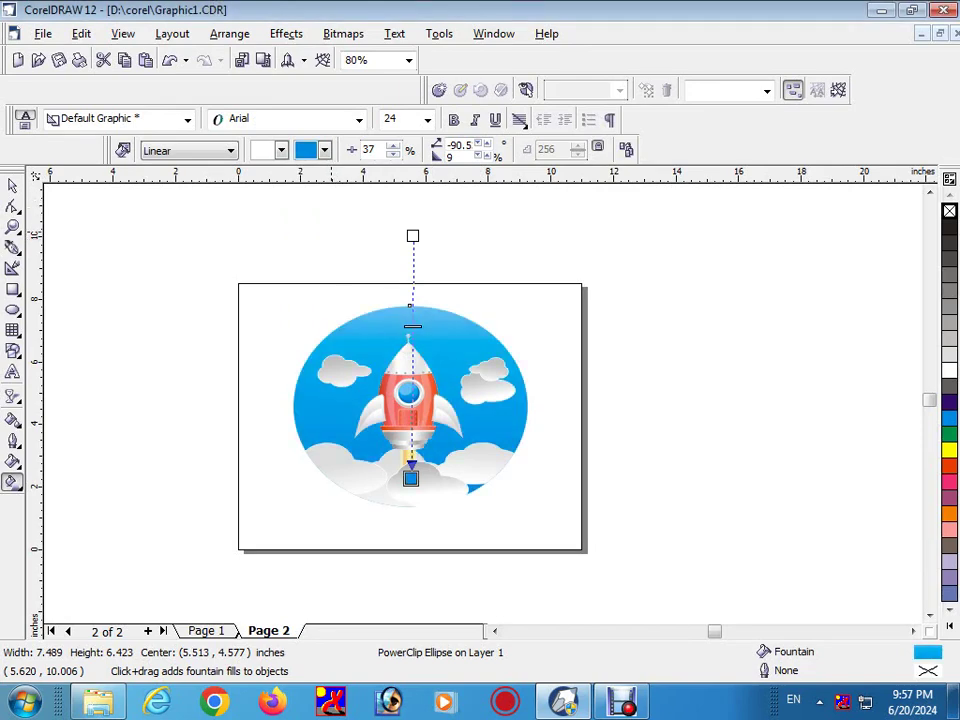
drag(412, 235, 409, 283)
click(281, 150)
click(275, 228)
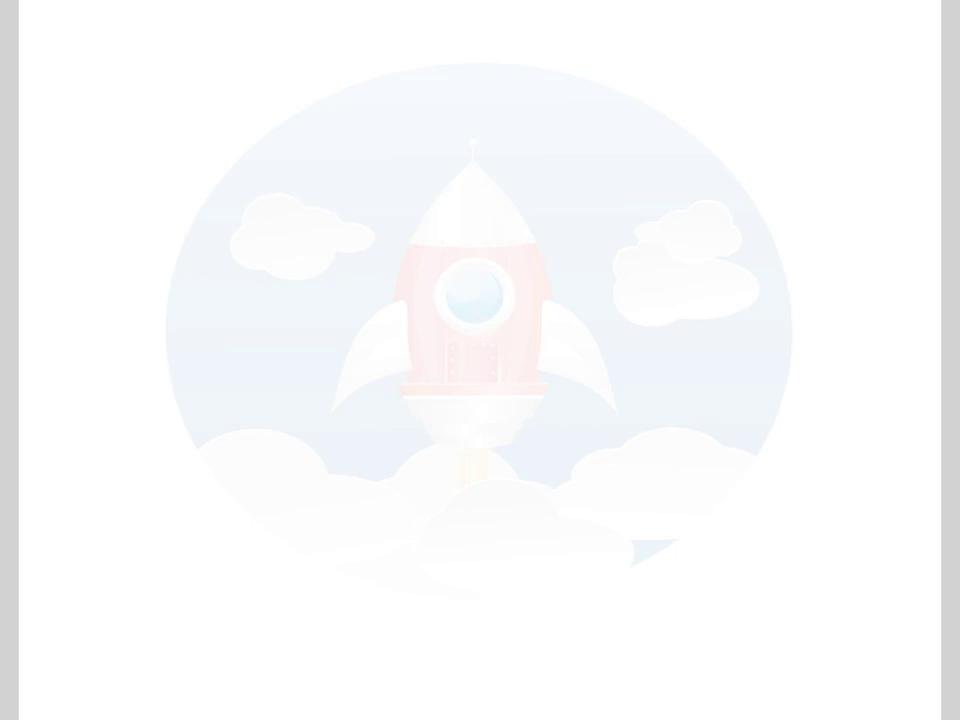